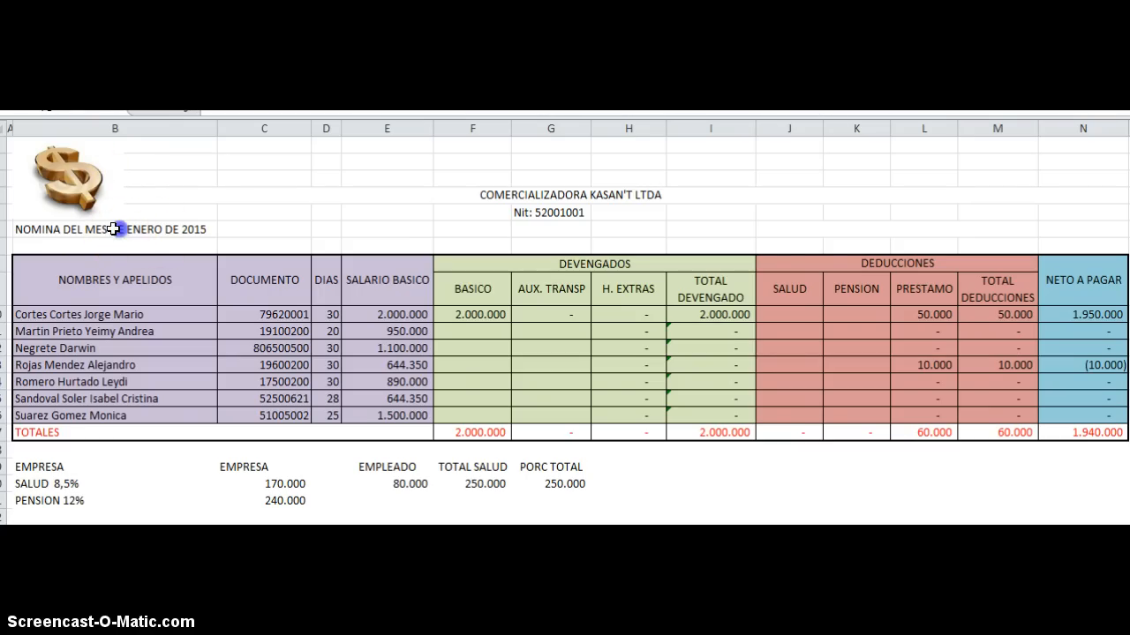
Step: Review the payroll sheet's month title, company logo and first employee's worked days
left_click(26, 228)
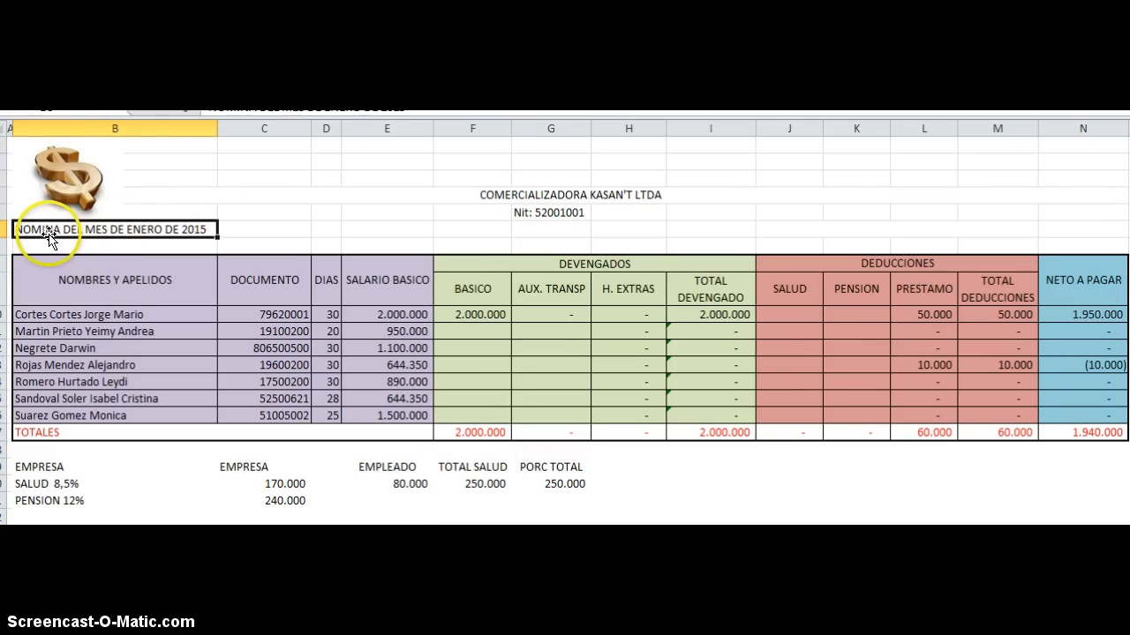
left_click(333, 318)
left_click(49, 233)
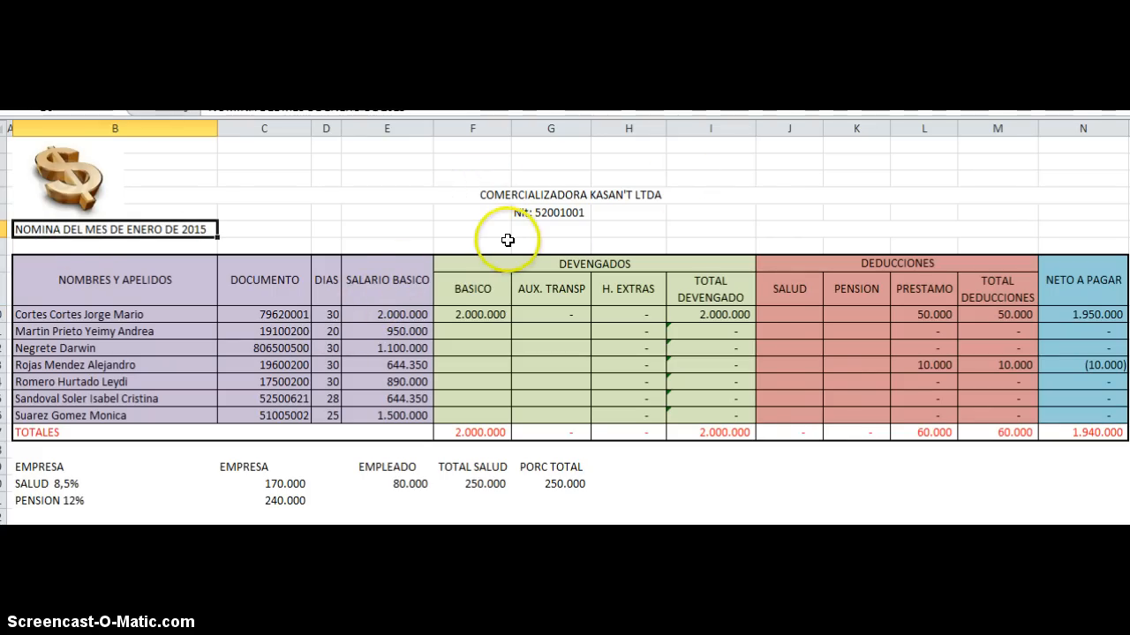
left_click(59, 162)
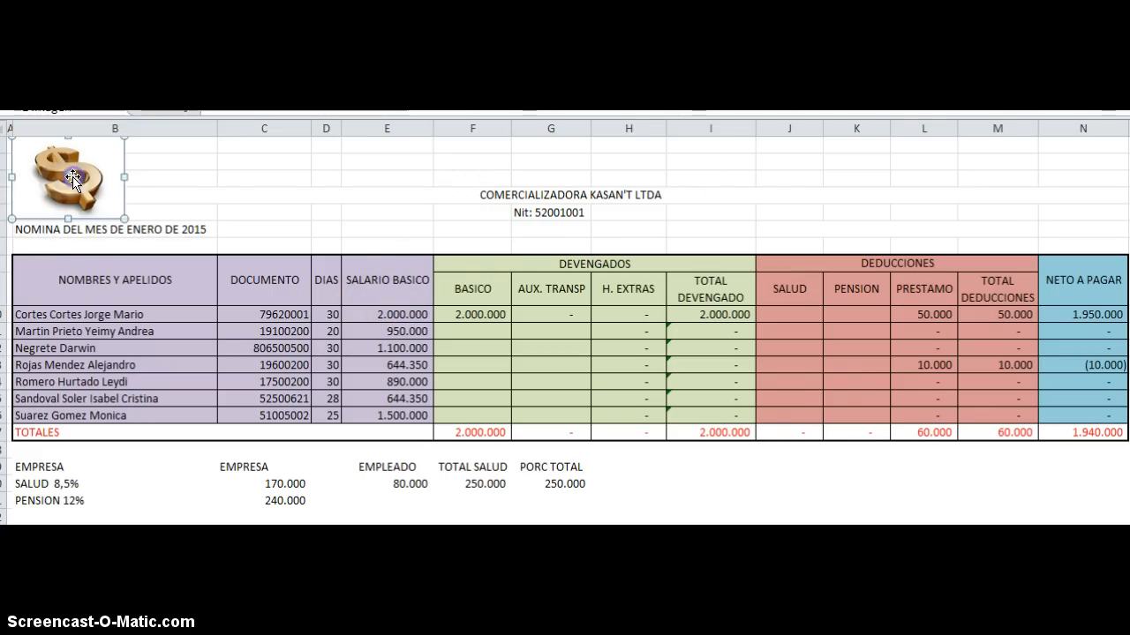
scroll(270, 320, "down", 1)
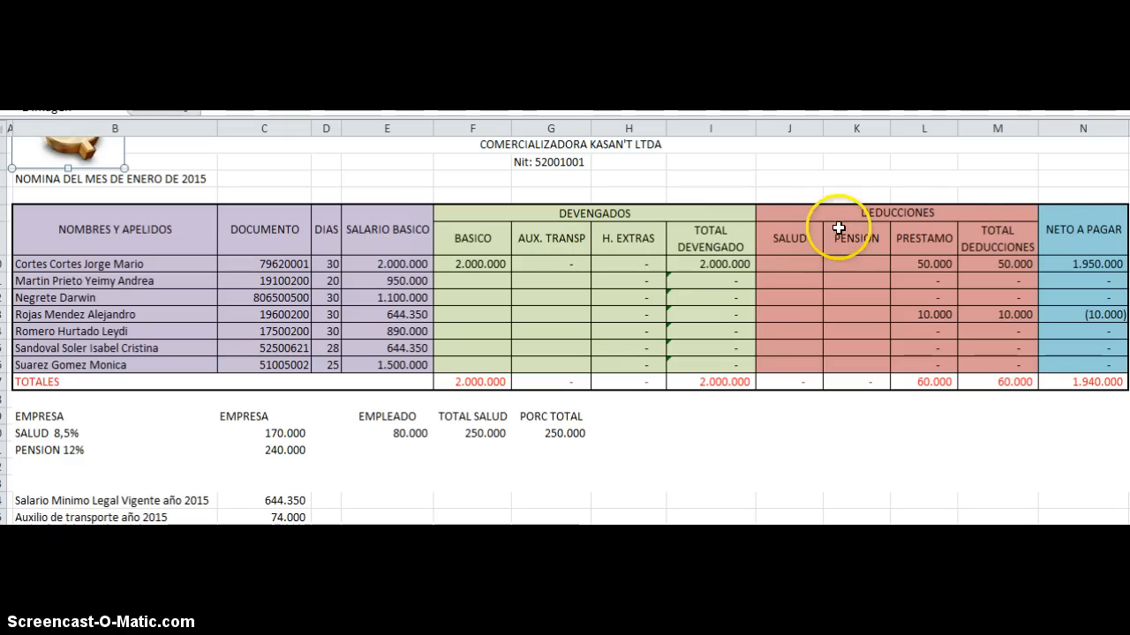
Step: Go through the employee entries in the NOMBRES Y APELIDOS column of the payroll table
left_click(70, 263)
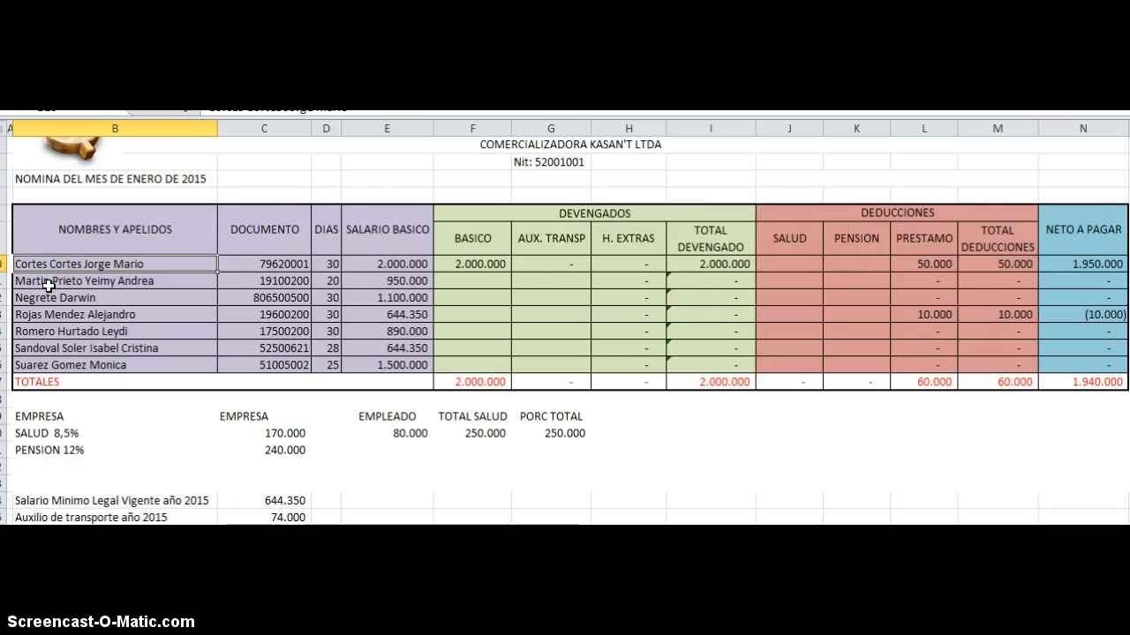
left_click(49, 285)
left_click(46, 299)
left_click(50, 315)
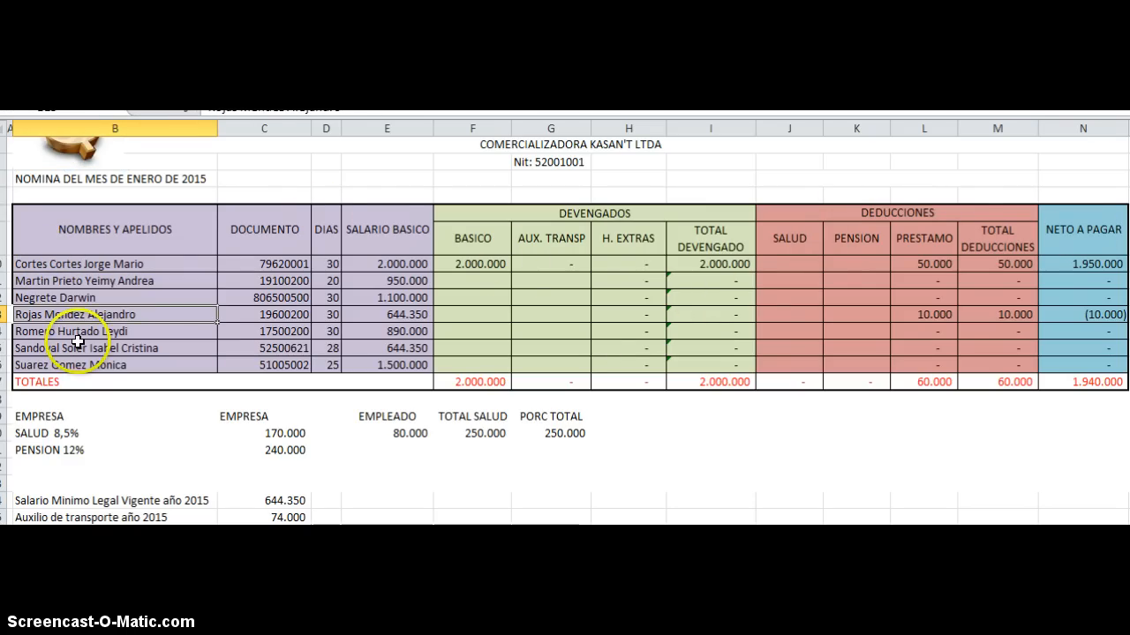
left_click(78, 332)
left_click(84, 349)
left_click(88, 366)
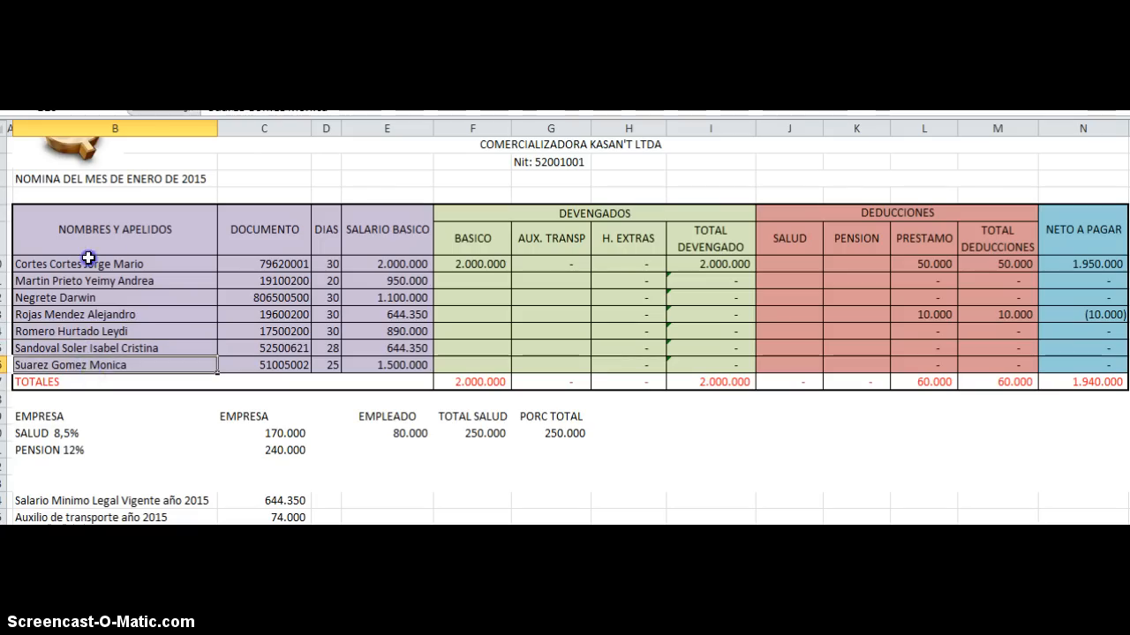
left_click(88, 258)
left_click(84, 280)
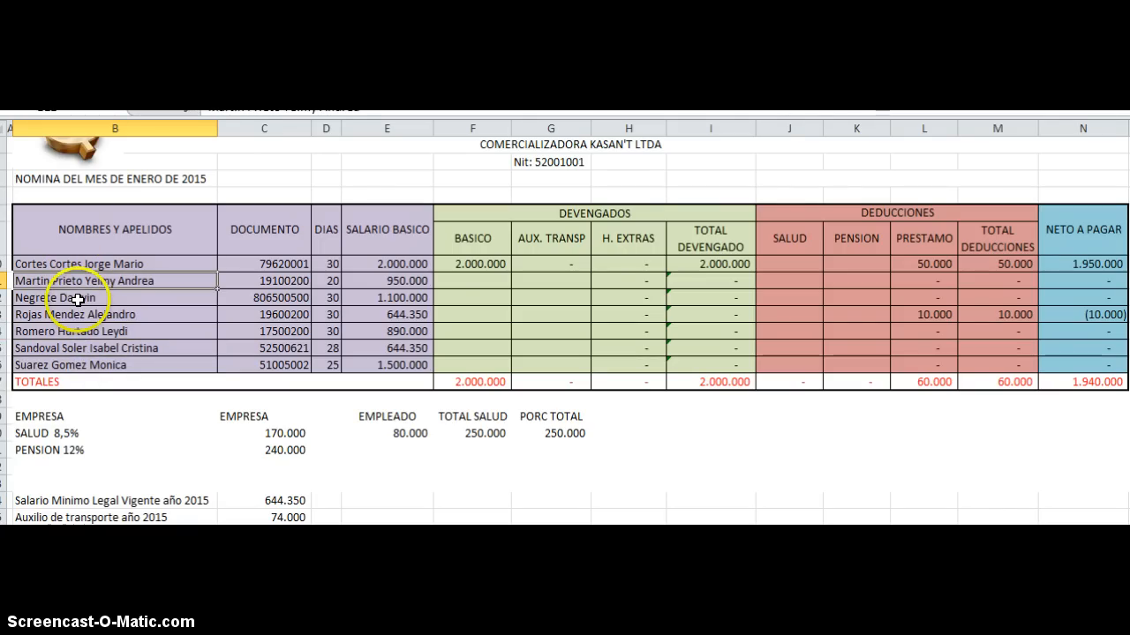
left_click(76, 262)
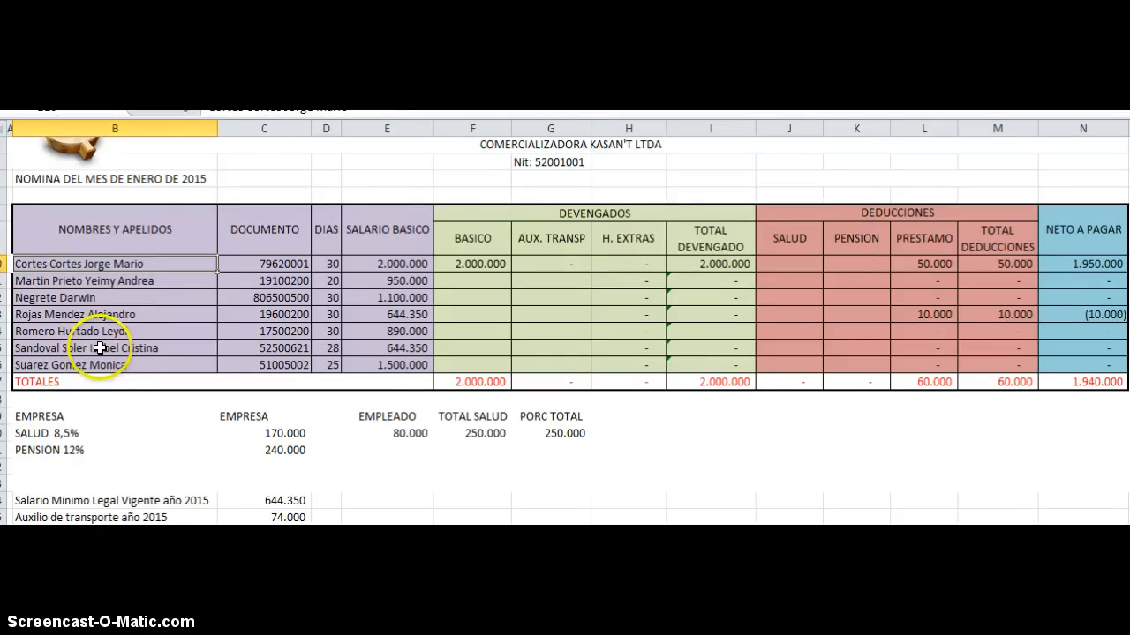
Step: Clear F10, enter the BASICO formula =E10/30*D10 for the first employee, and fill it down to F16
left_click(468, 263)
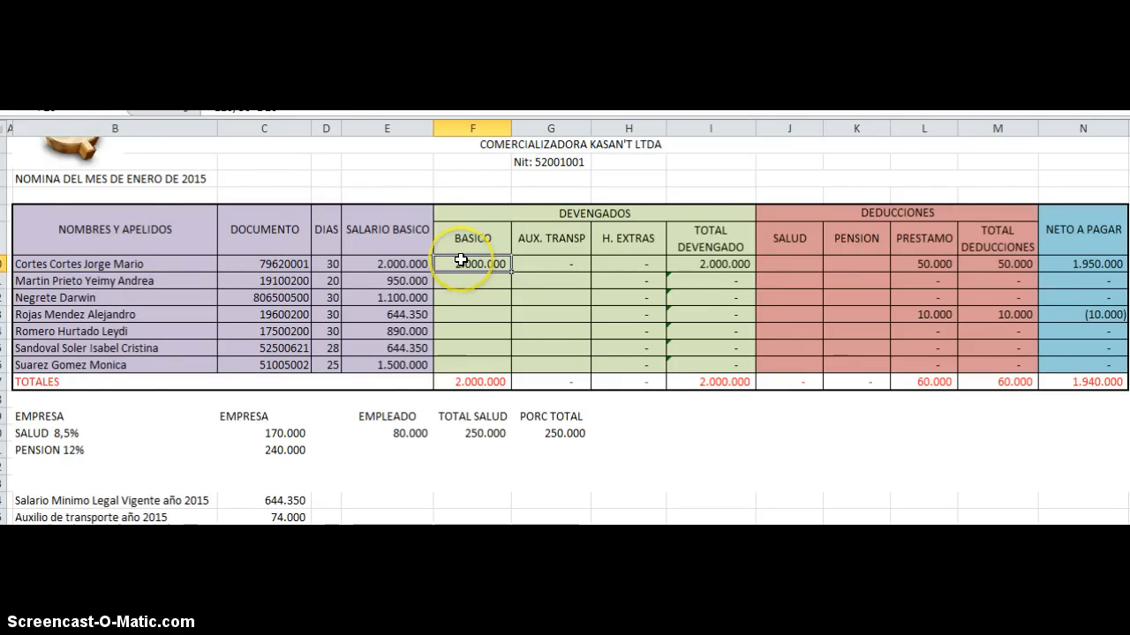
key("Delete")
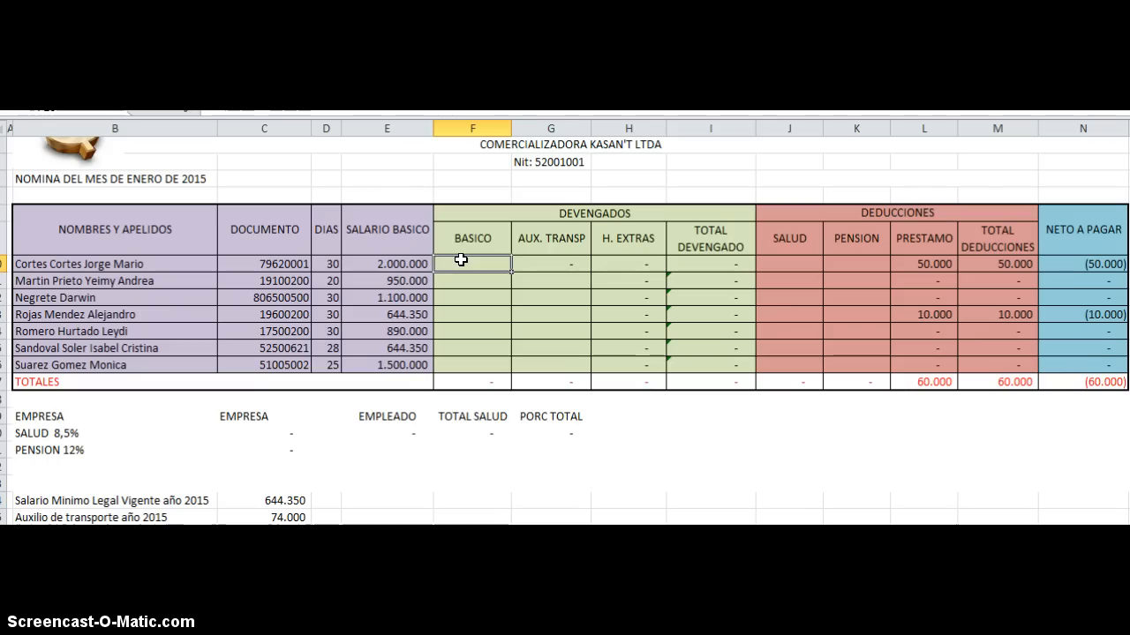
type("=")
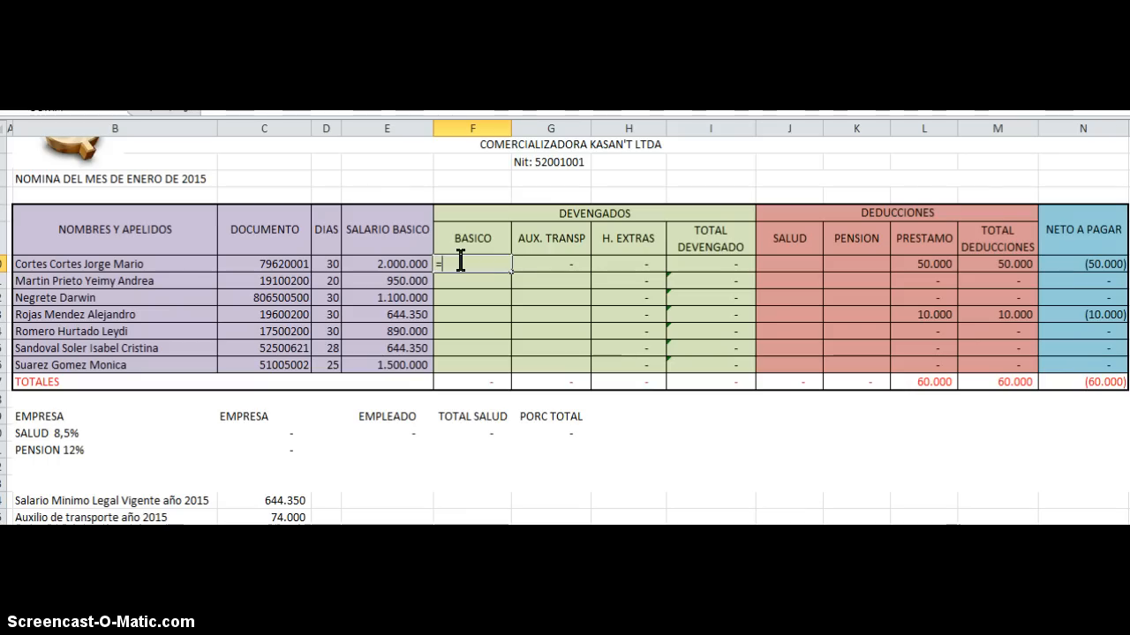
left_click(402, 261)
type("/")
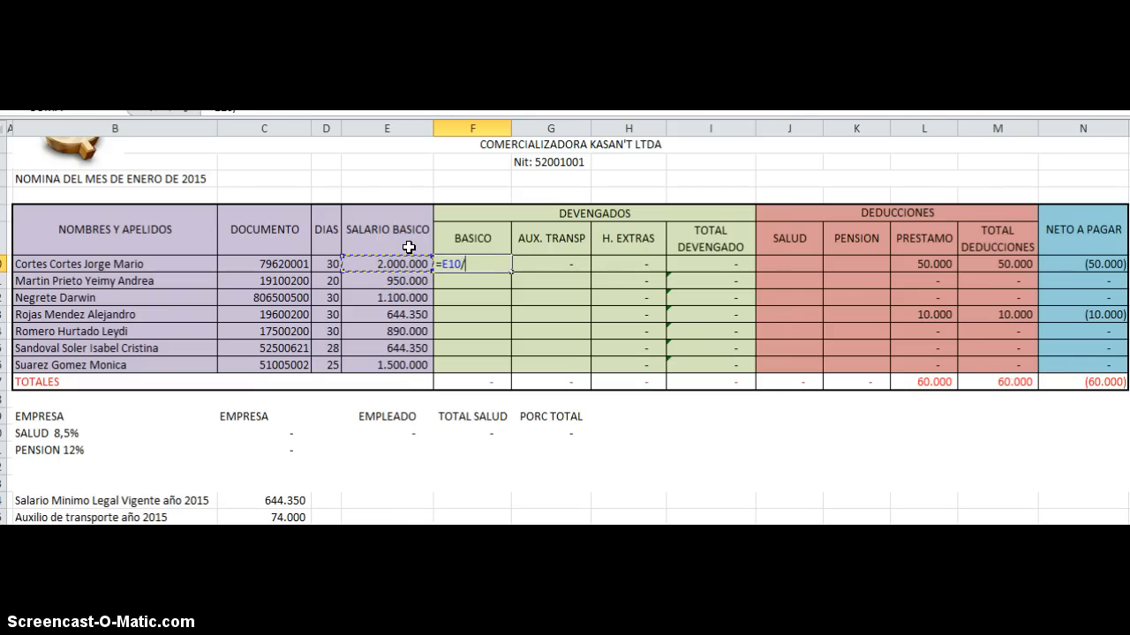
type("30*")
left_click(326, 262)
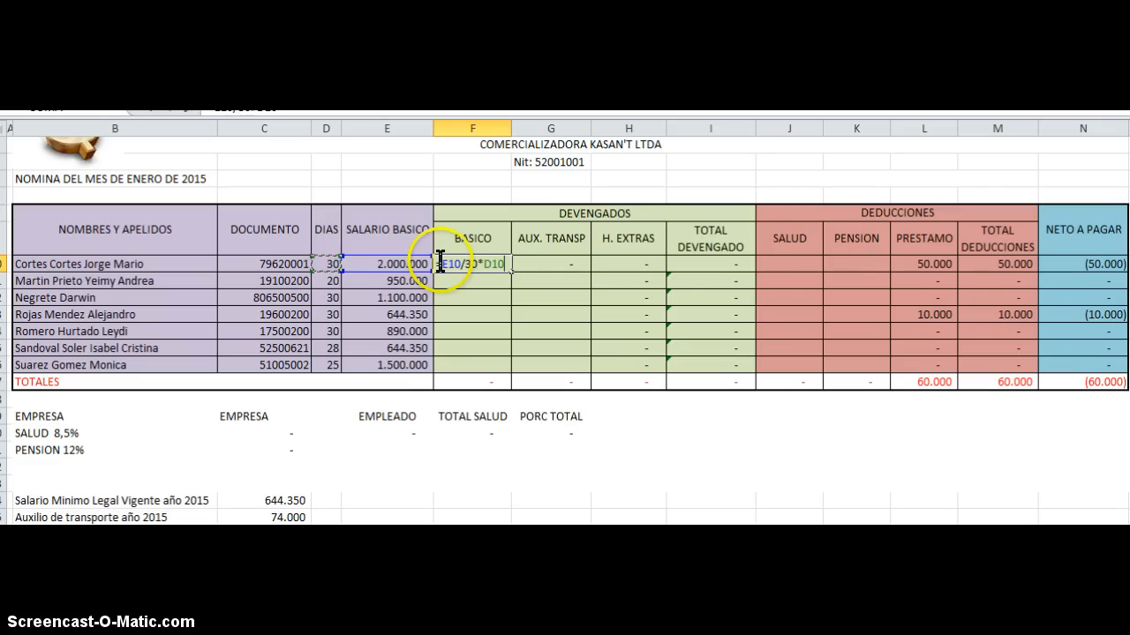
key("Return")
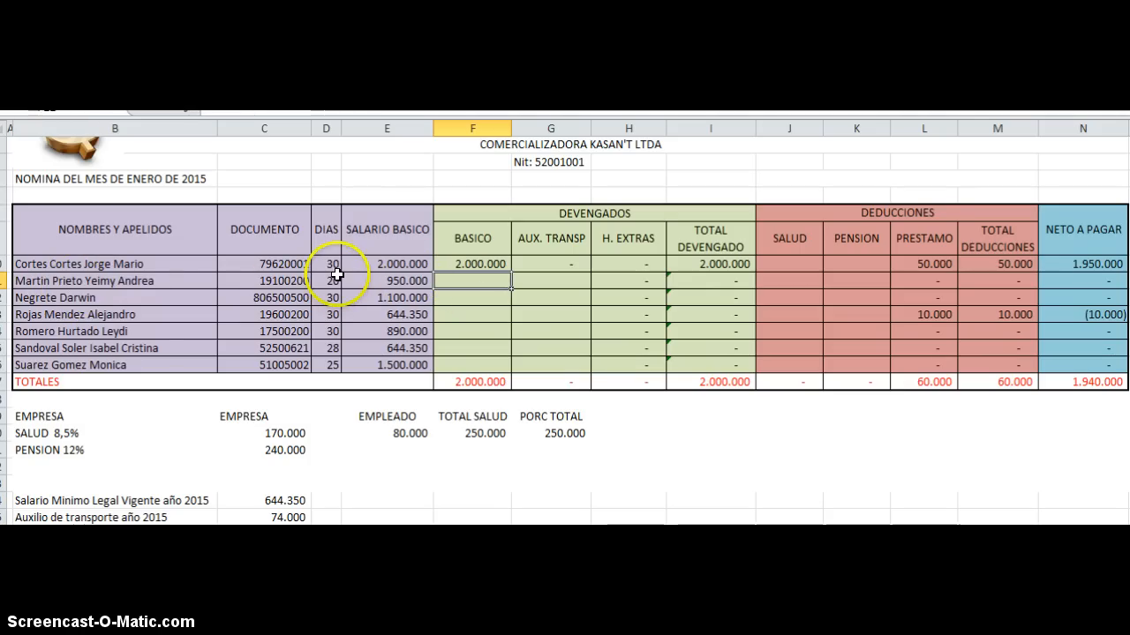
left_click(494, 266)
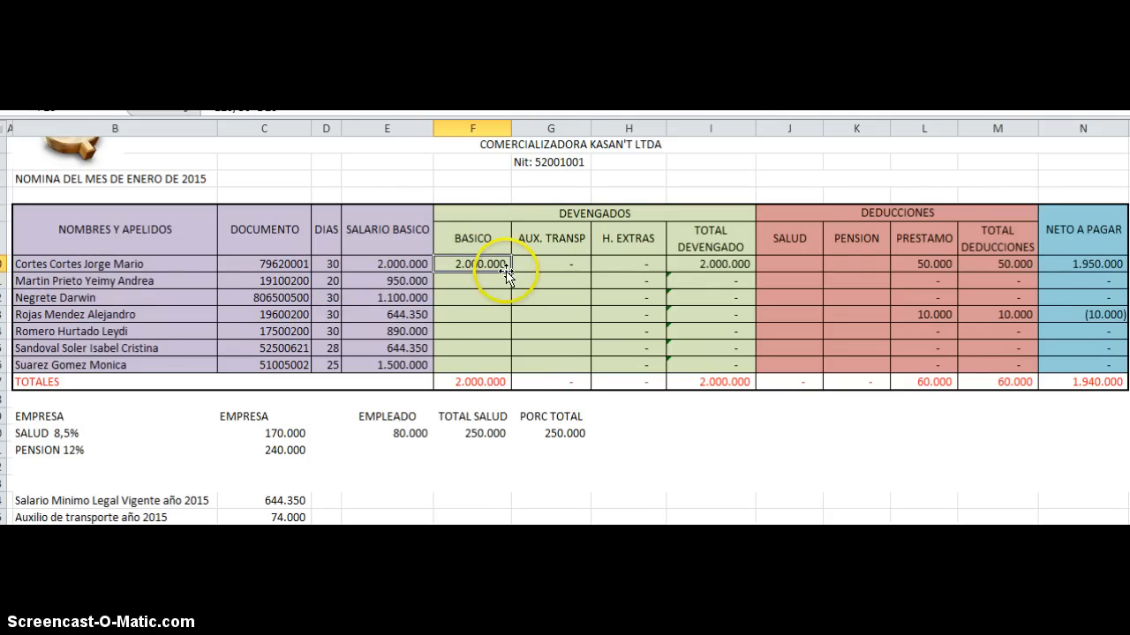
left_click_drag(511, 272, 512, 369)
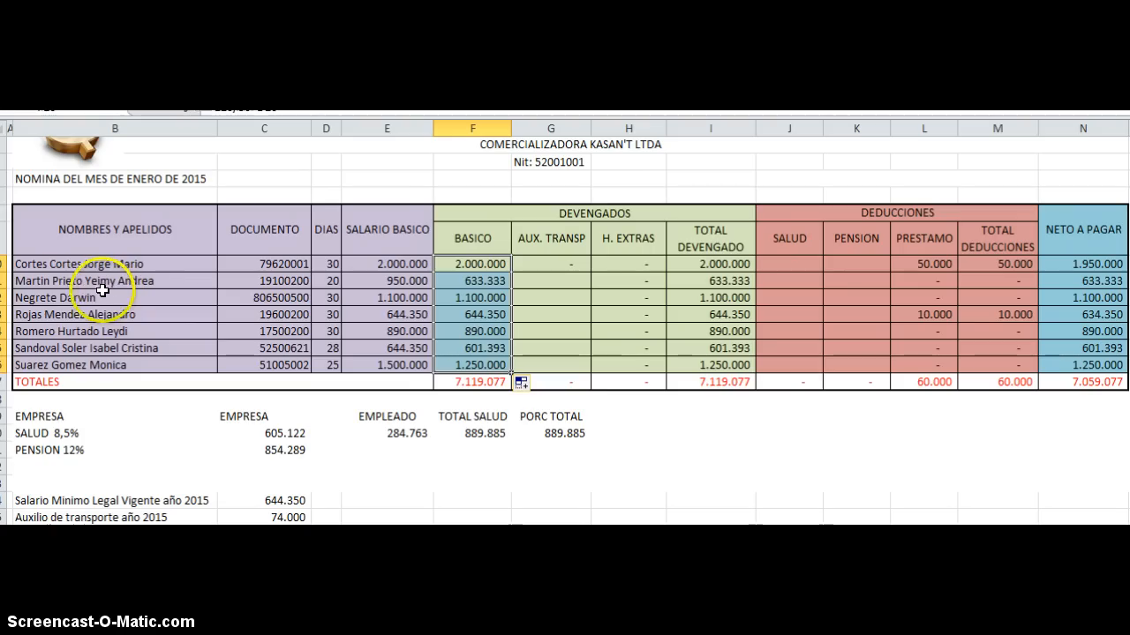
Step: Check the filled BASICO amounts against the SALARIO BASICO and DIAS values in rows 11, 13 and 15
left_click(391, 284)
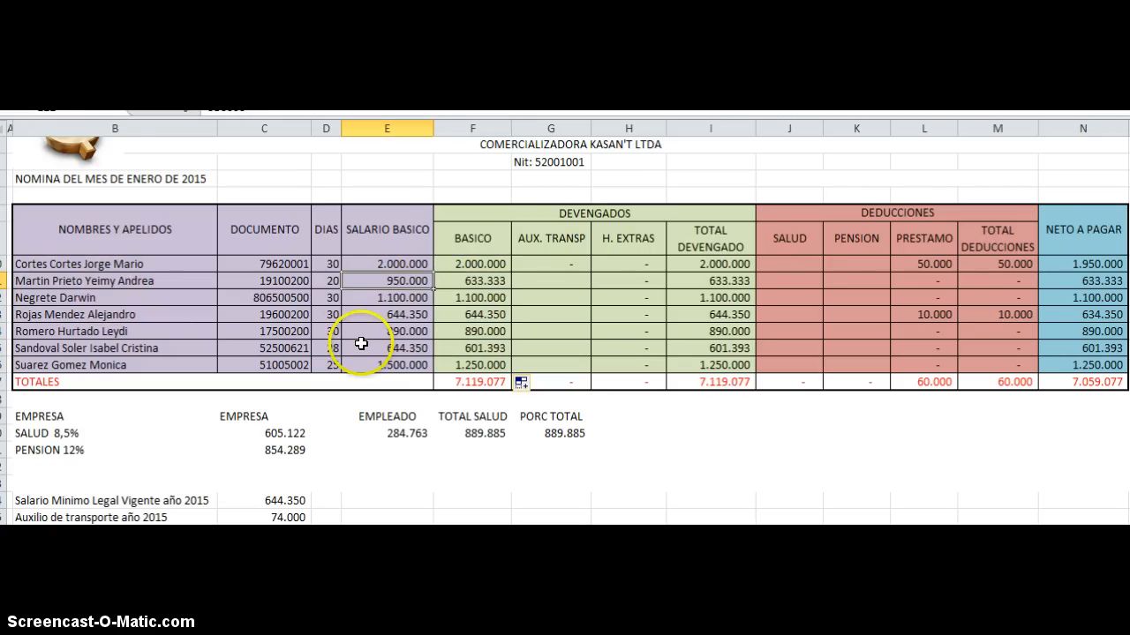
left_click(328, 281)
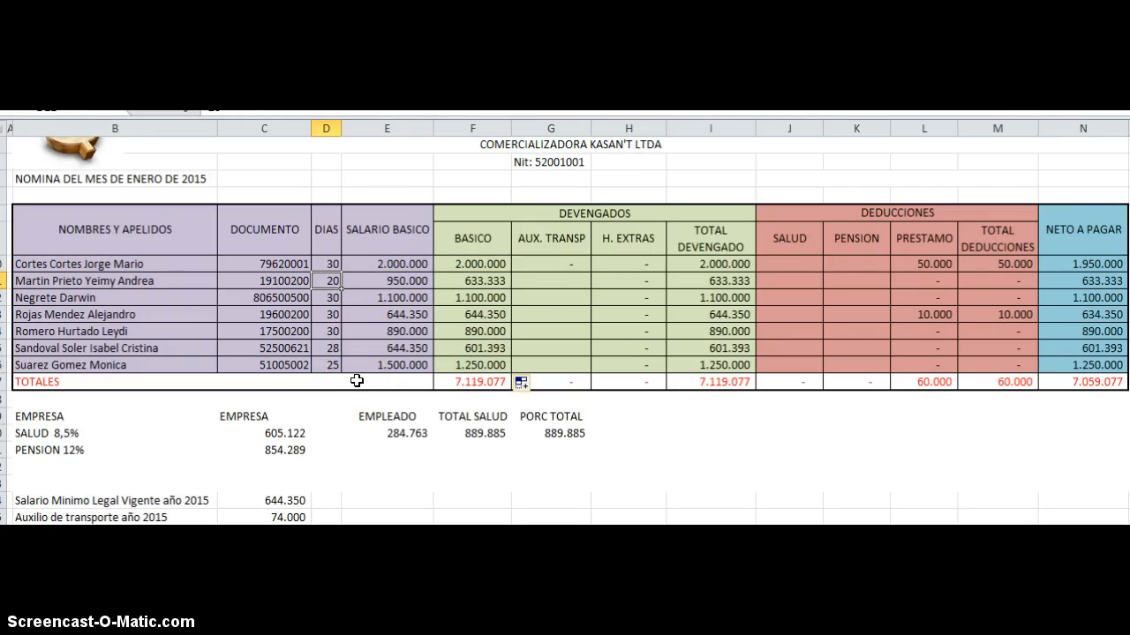
left_click(463, 280)
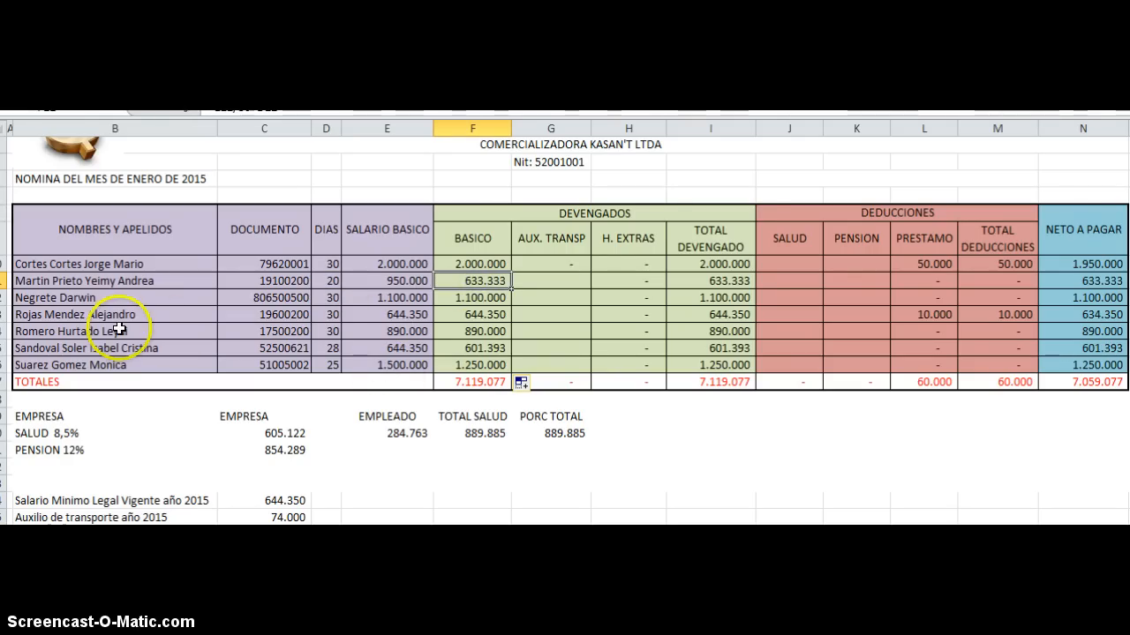
left_click(392, 314)
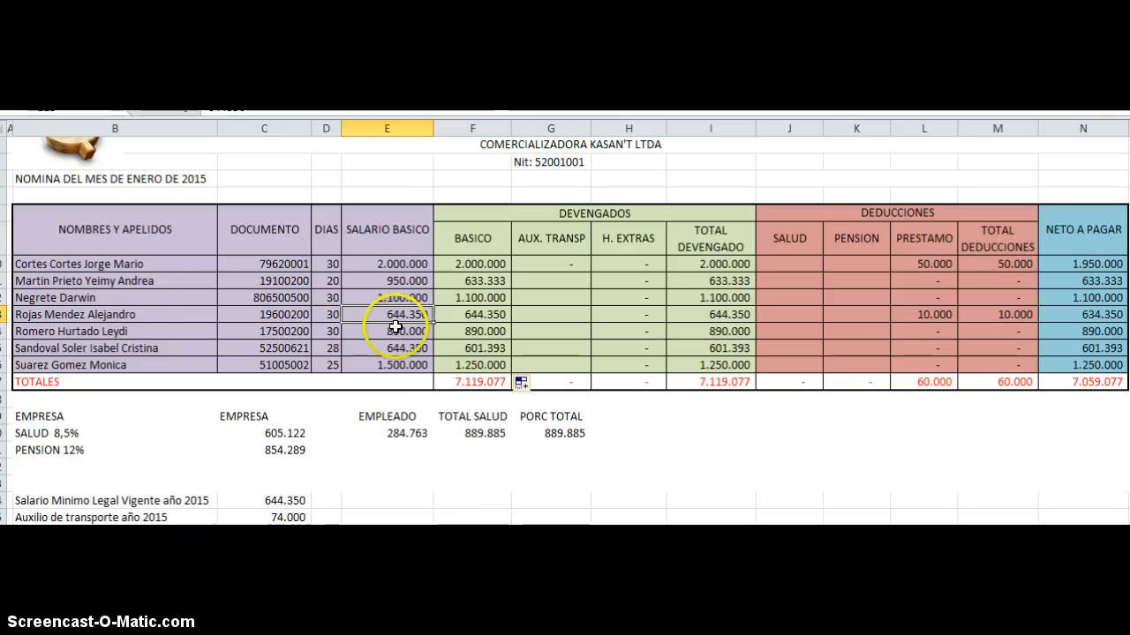
left_click(327, 314)
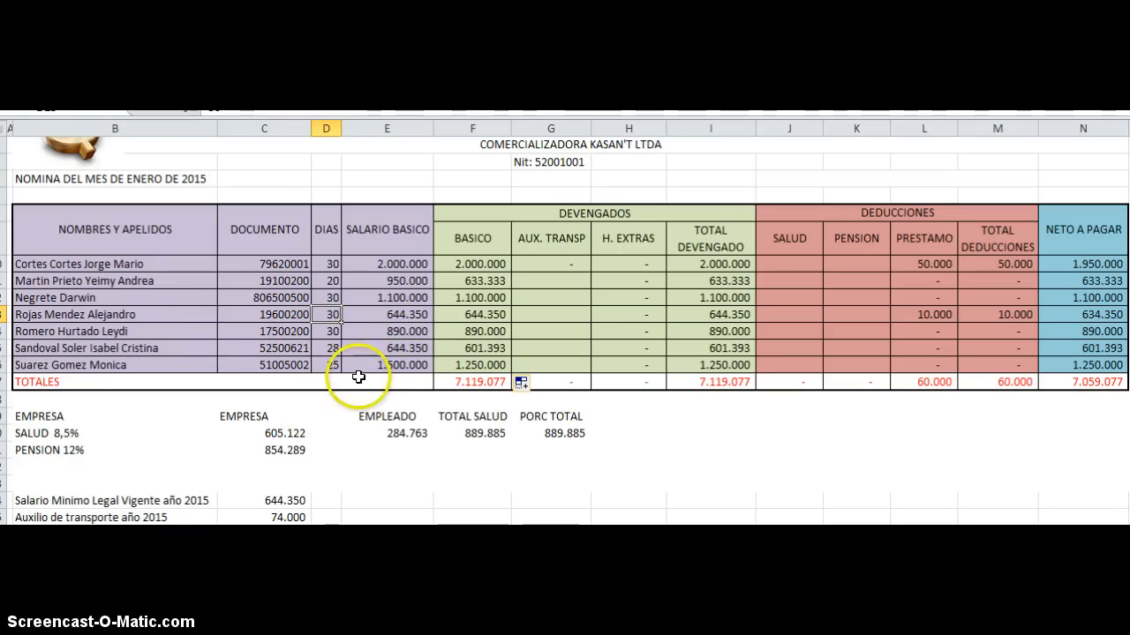
left_click(329, 348)
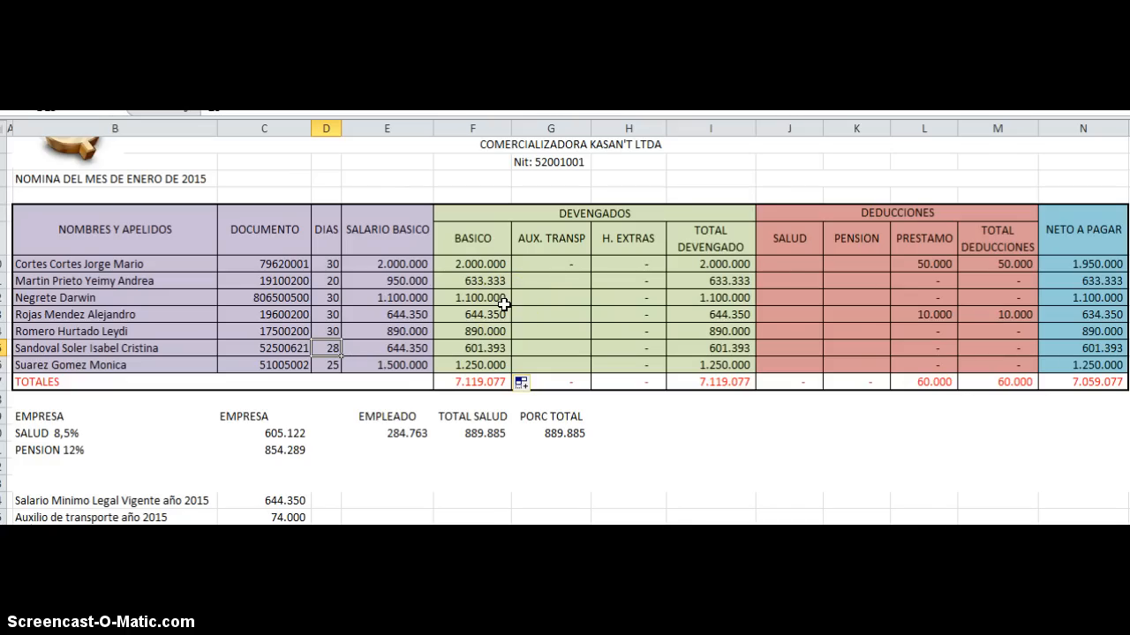
Step: Examine the AUX. TRANSP formula in G10 alongside the 2015 minimum wage and transport allowance reference values
left_click(533, 263)
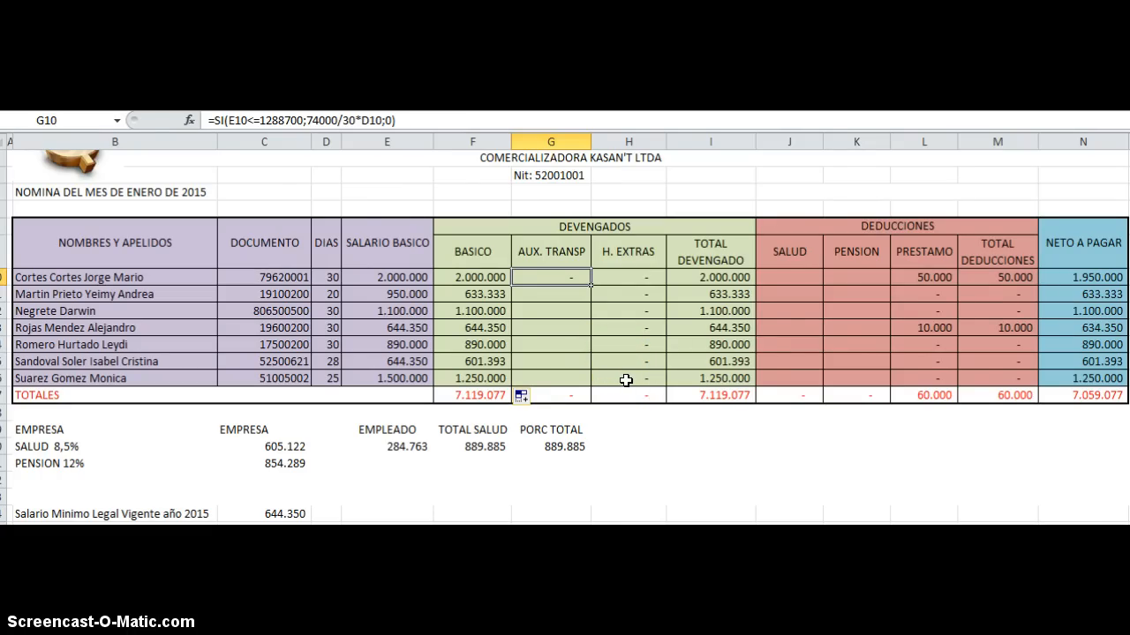
scroll(559, 446, "down", 1)
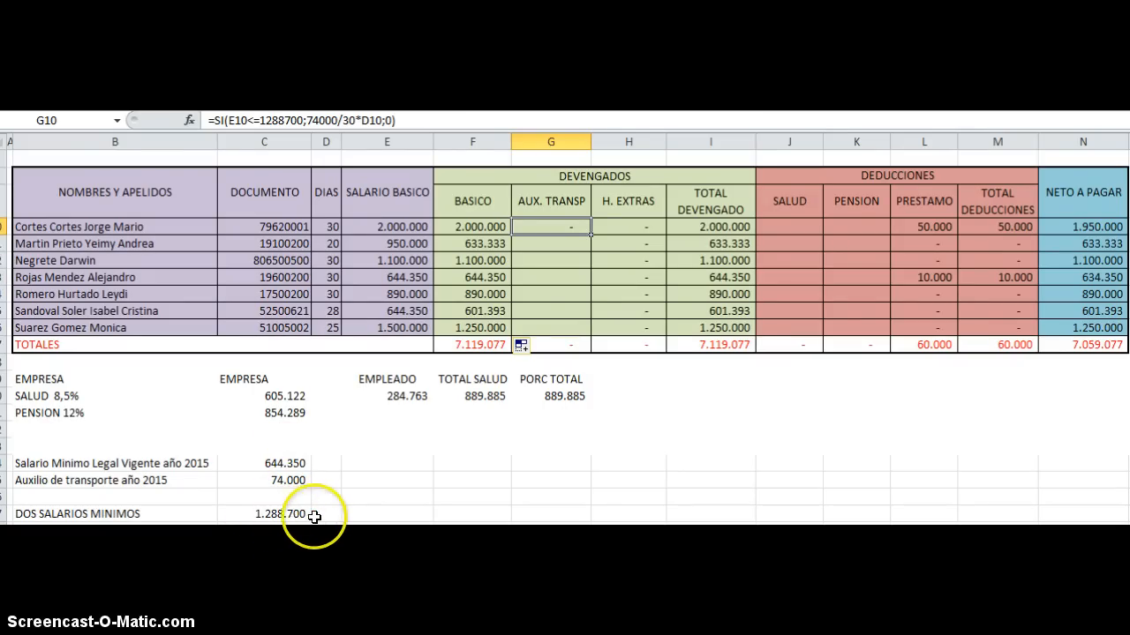
left_click(291, 463)
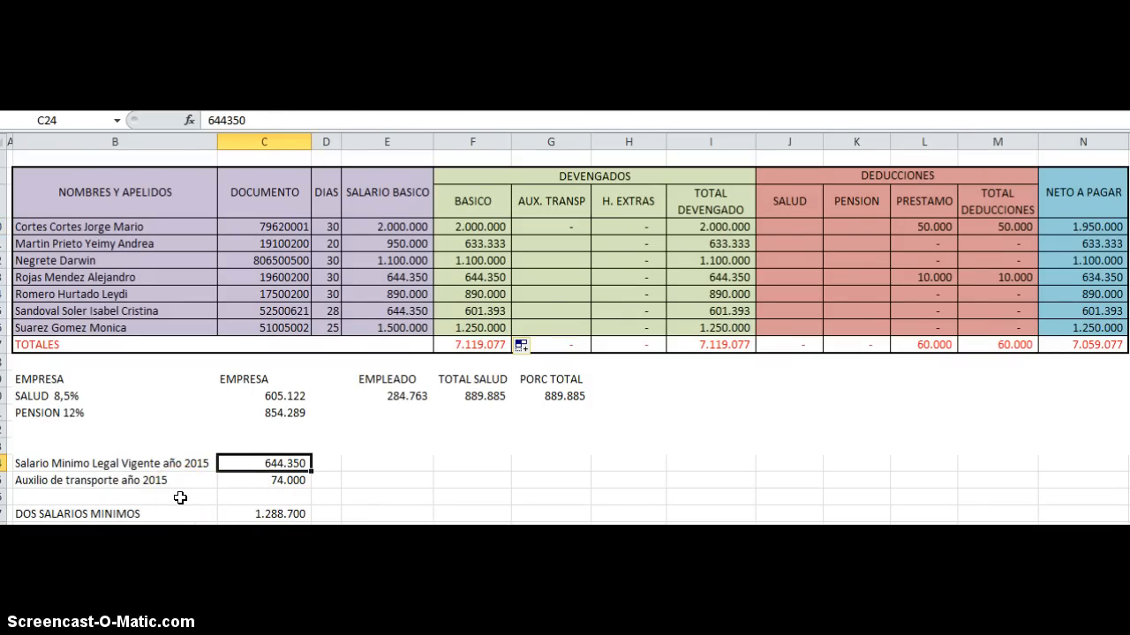
scroll(433, 489, "up", 2)
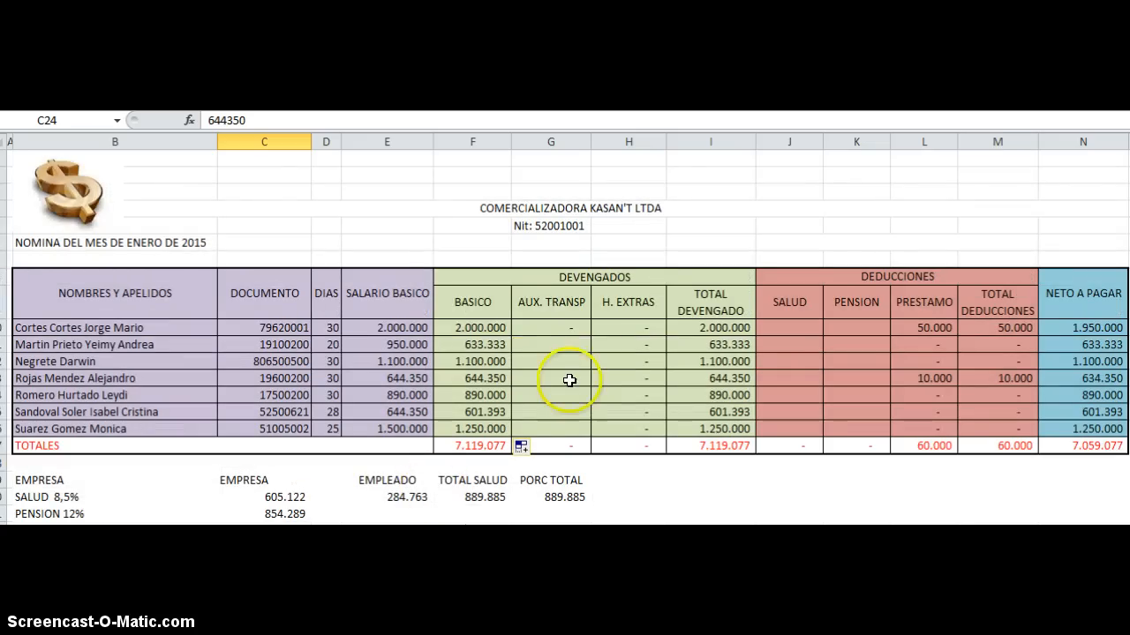
left_click(547, 327)
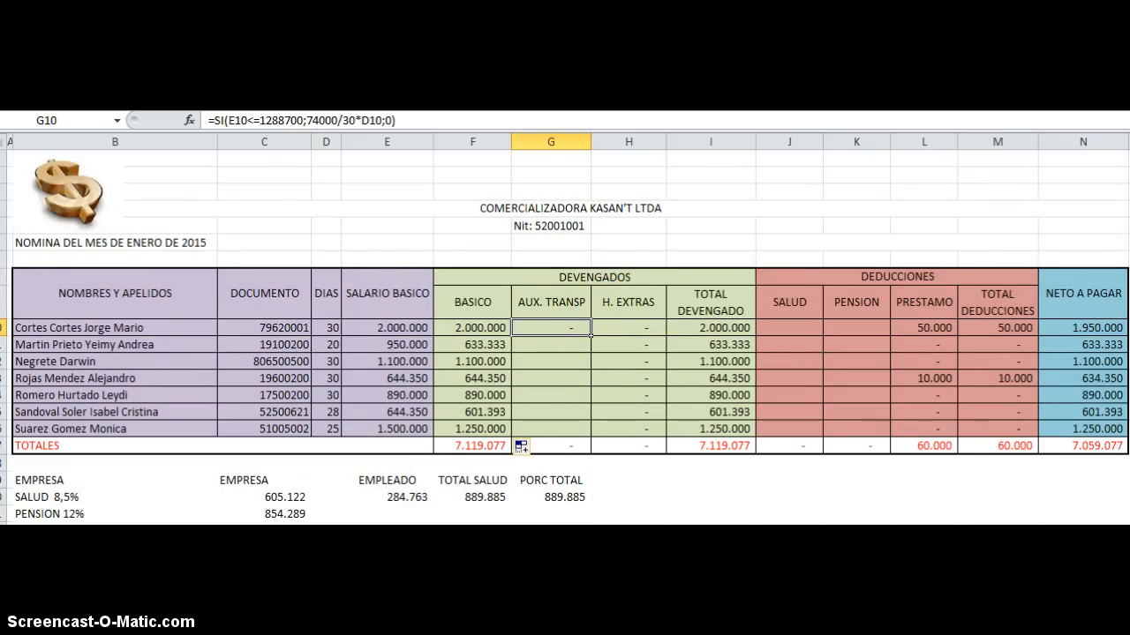
Step: Open the SI formula in G10 and inspect its salary condition, true value and false value, leaving it as is
double_click(549, 326)
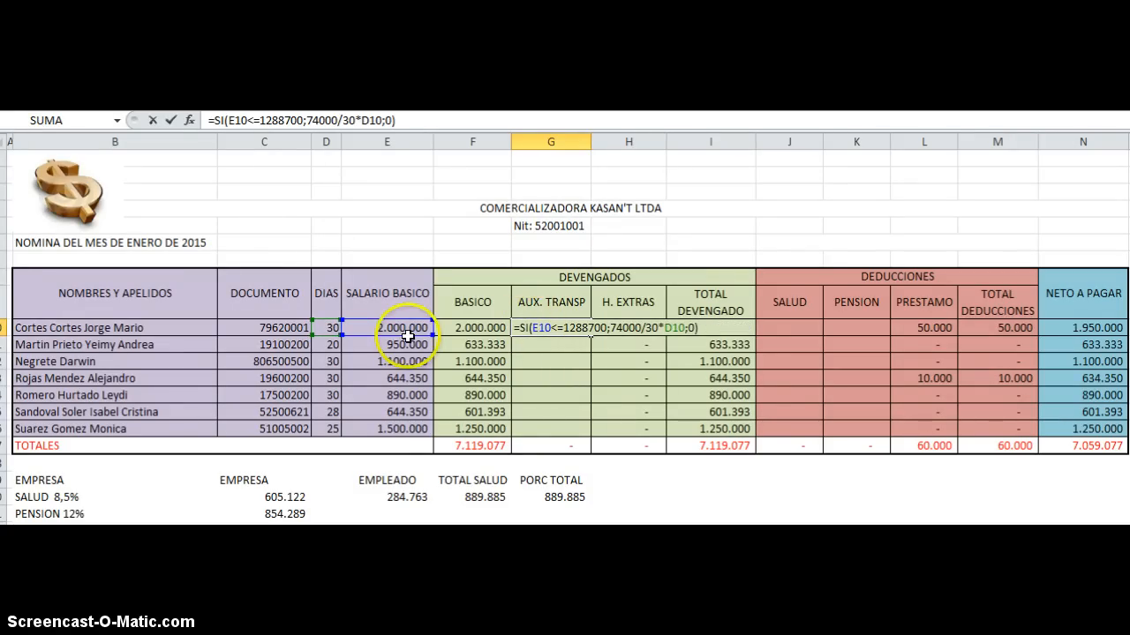
left_click(604, 335)
left_click(619, 339)
left_click(685, 330)
left_click(685, 328)
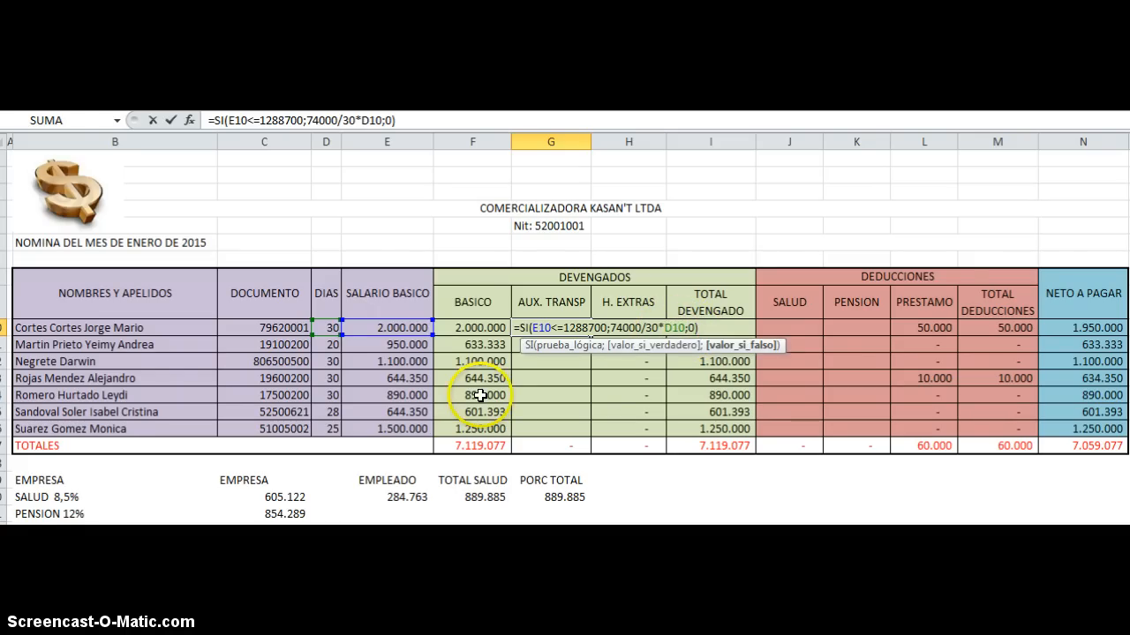
left_click(711, 326)
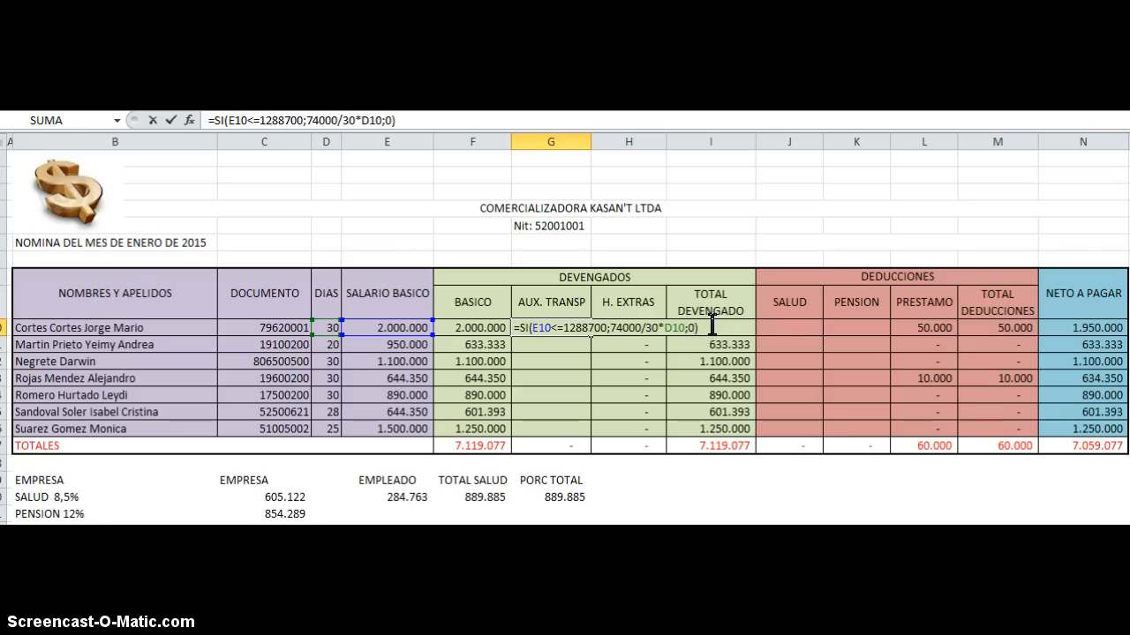
key("Return")
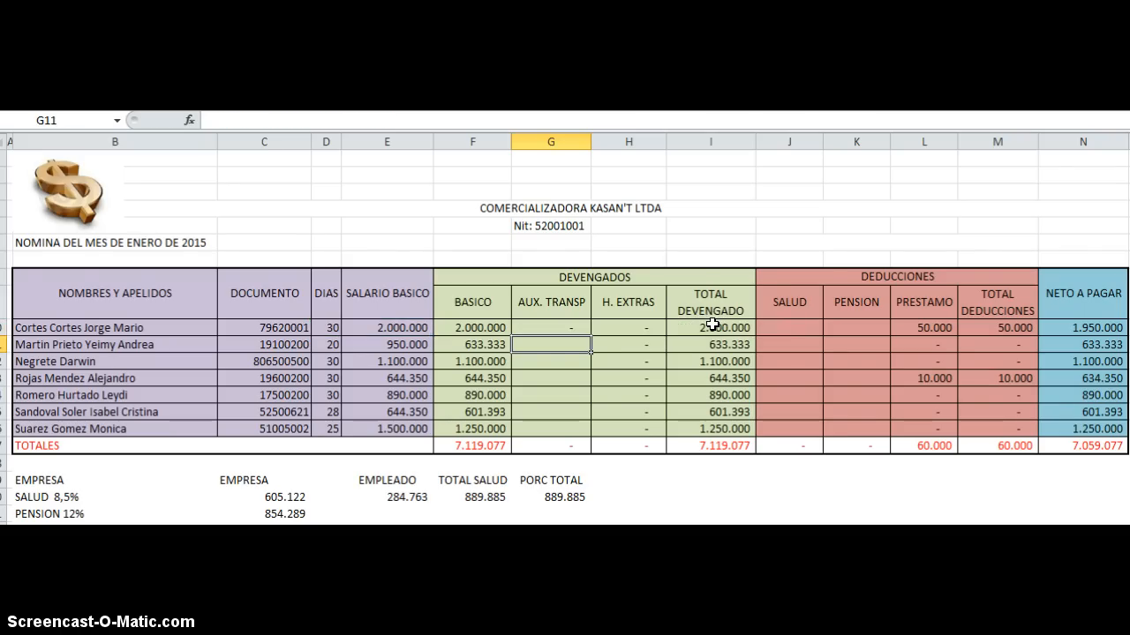
Step: Select the first employee's AUX. TRANSP cell G10 and check the DOS SALARIOS MINIMOS reference value beneath the table
left_click(576, 330)
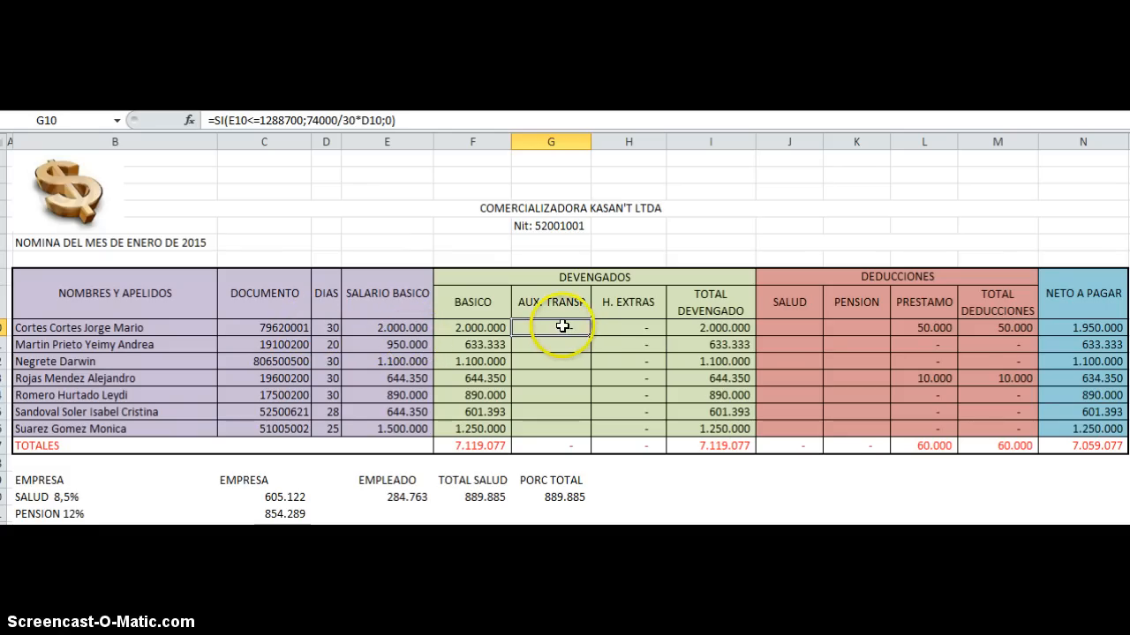
scroll(597, 354, "down", 3)
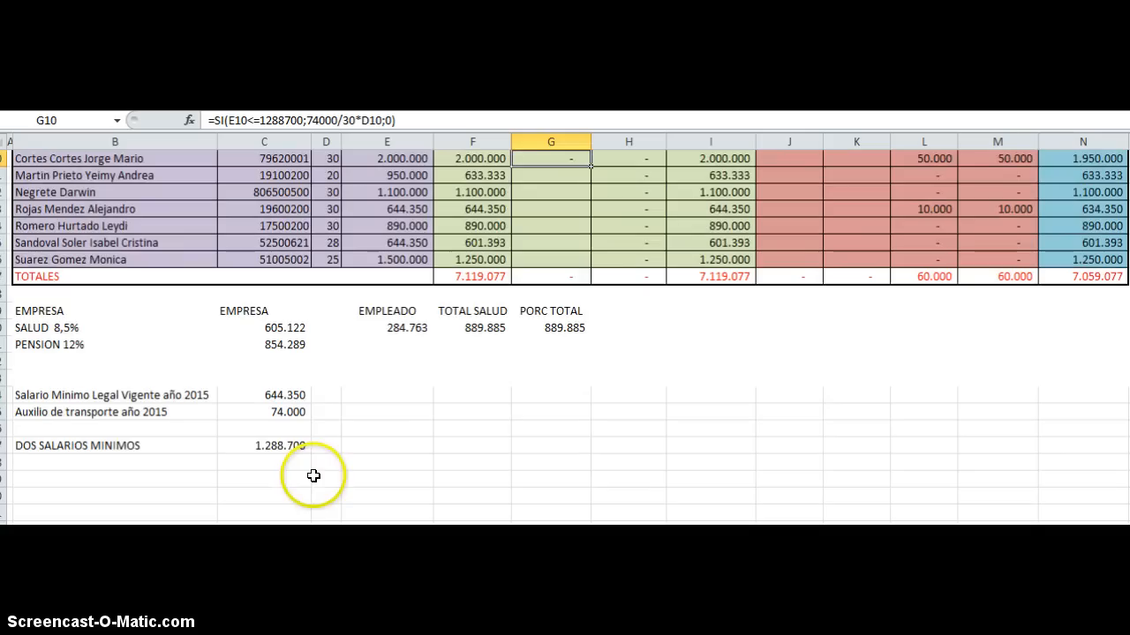
scroll(397, 446, "up", 2)
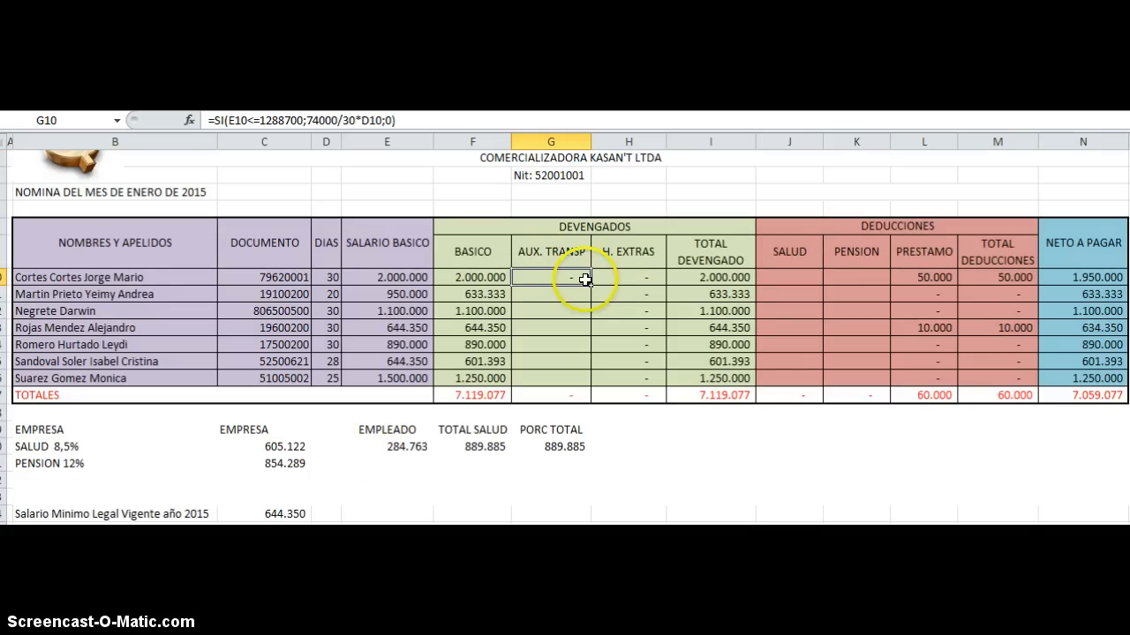
Step: Fill the AUX. TRANSP formula from G10 down through G16 for the remaining employees
left_click_drag(590, 285, 585, 383)
left_click(634, 483)
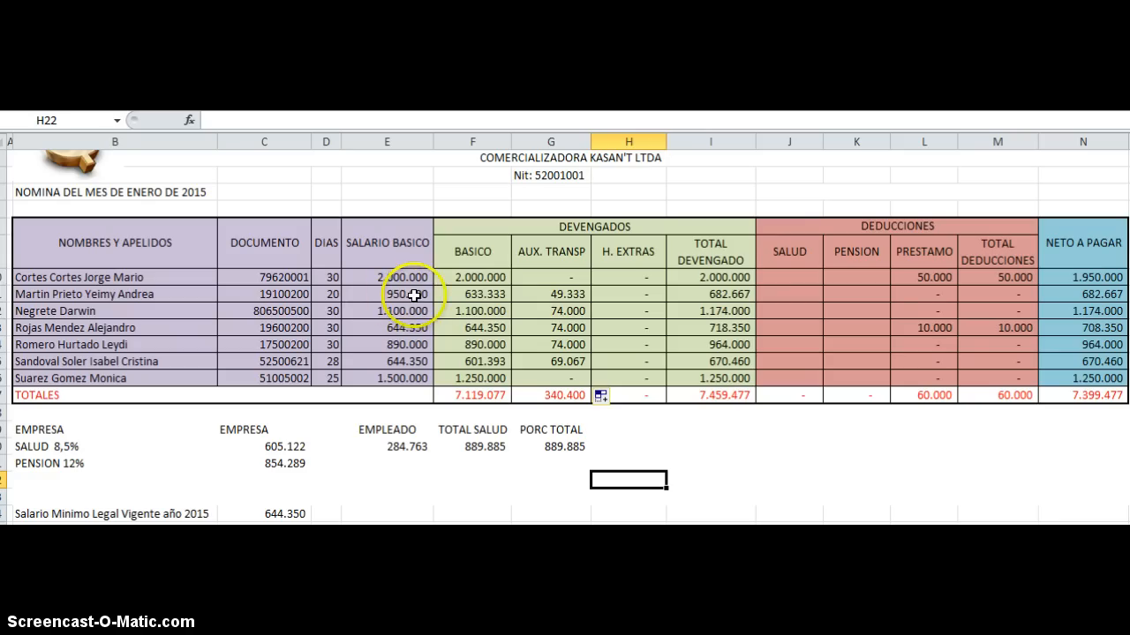
Step: Check the filled AUX. TRANSP amounts against the salaries and worked days in rows 11, 13 and 15 and the reference values beneath the table
left_click(405, 297)
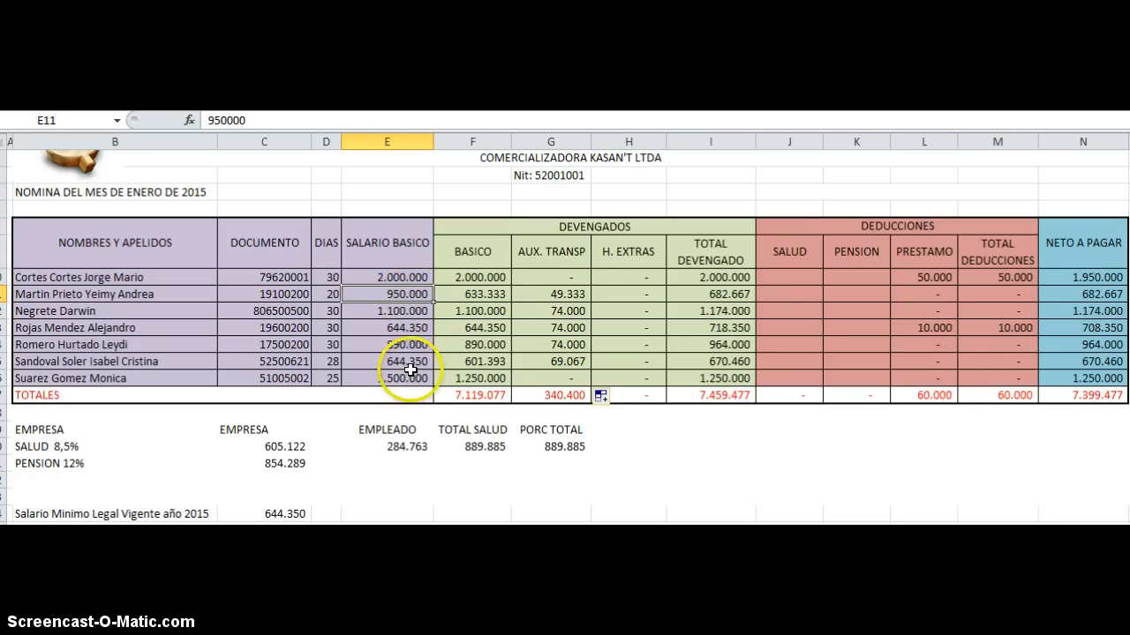
scroll(410, 369, "down", 1)
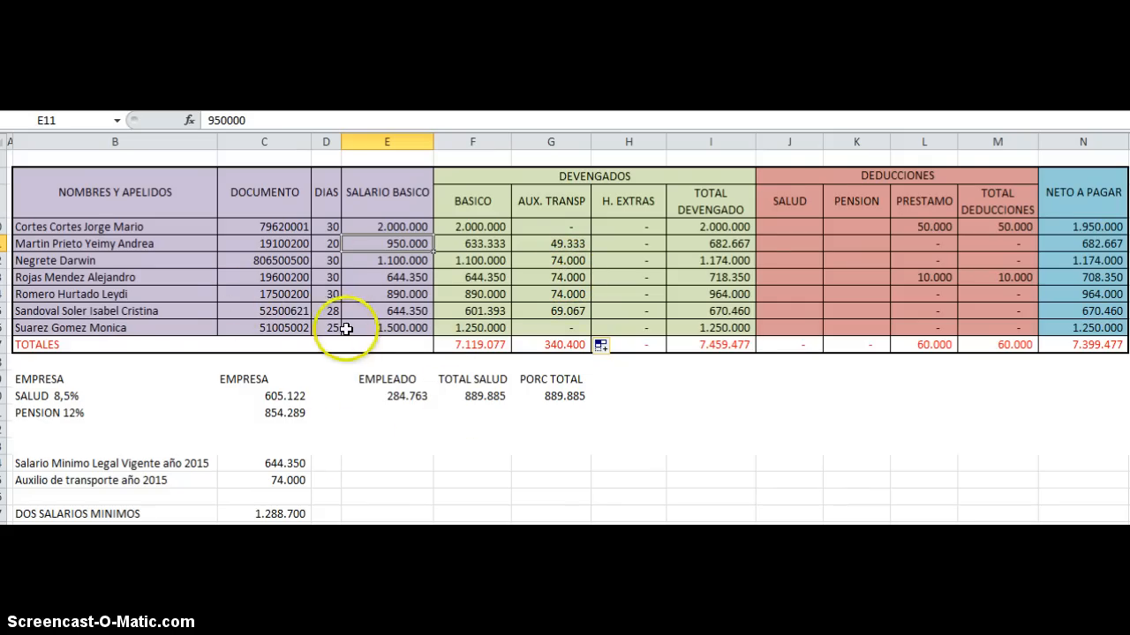
left_click(380, 309)
left_click(330, 311)
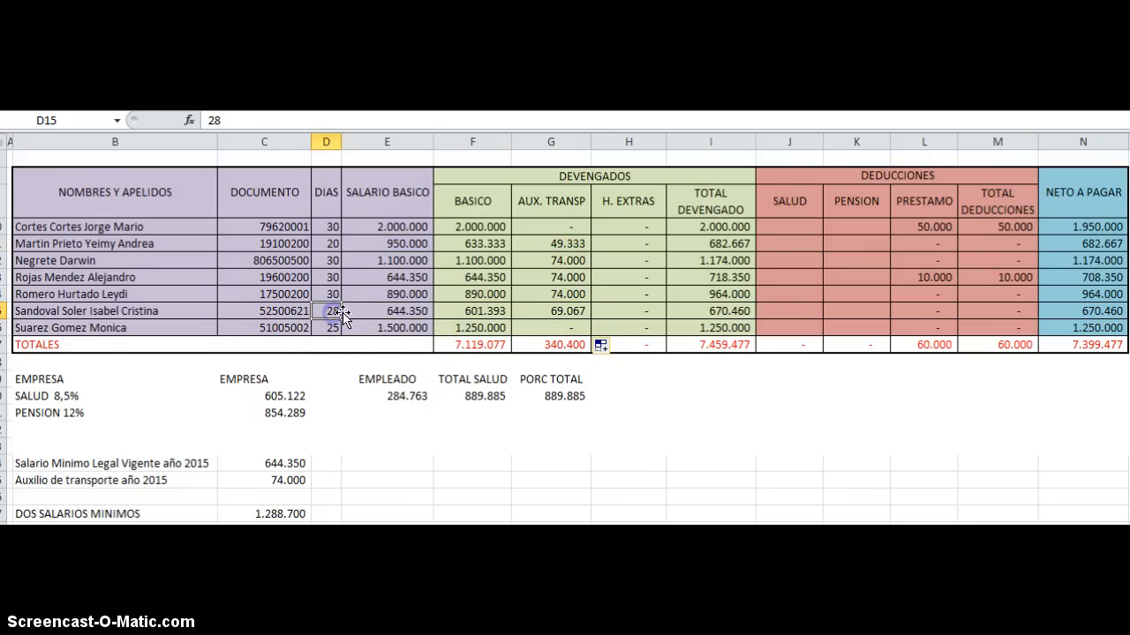
left_click(408, 311)
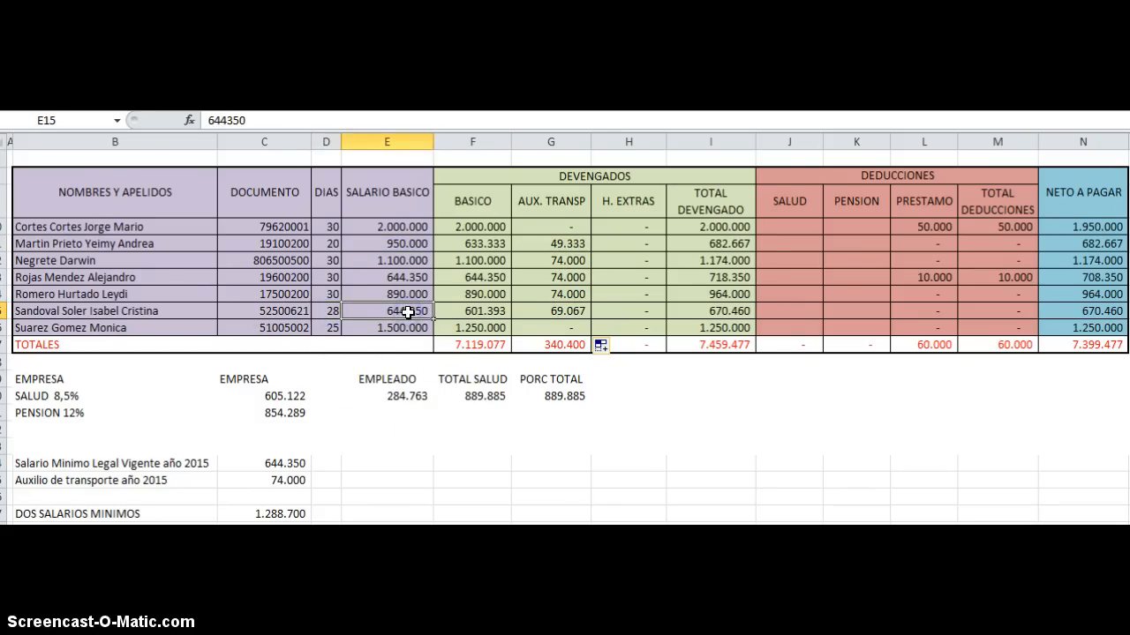
left_click(338, 314)
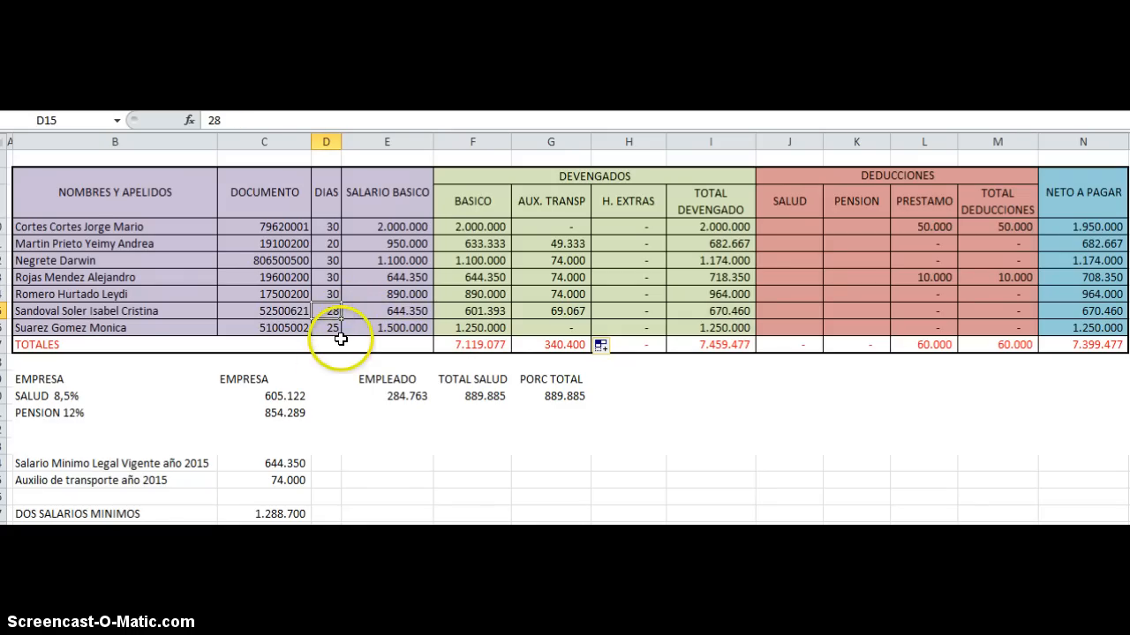
left_click(334, 278)
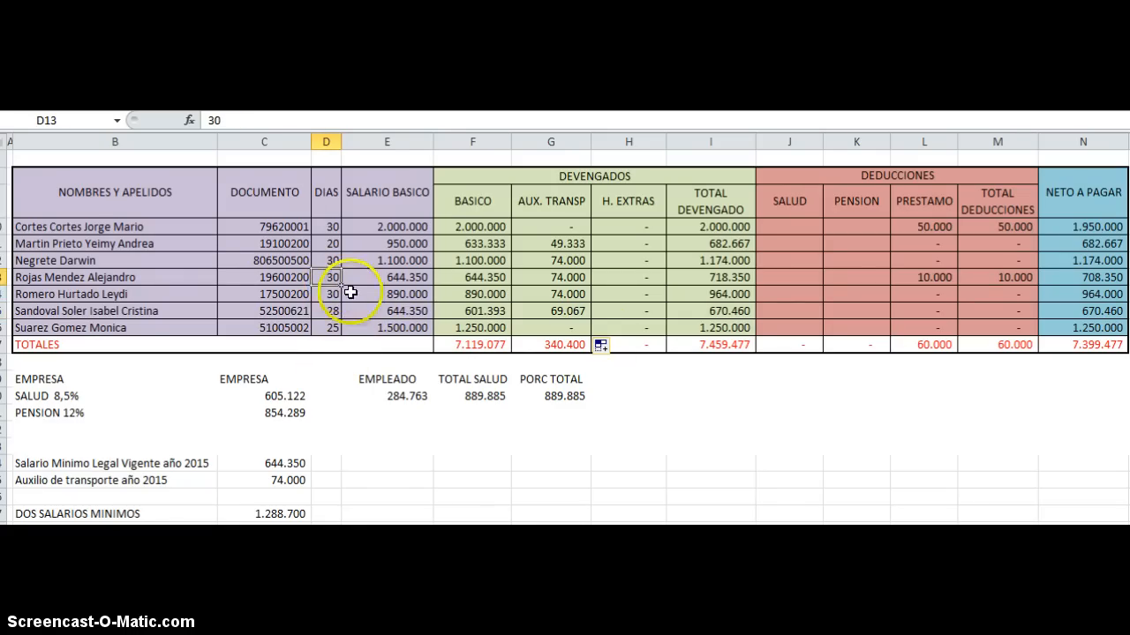
left_click(558, 314)
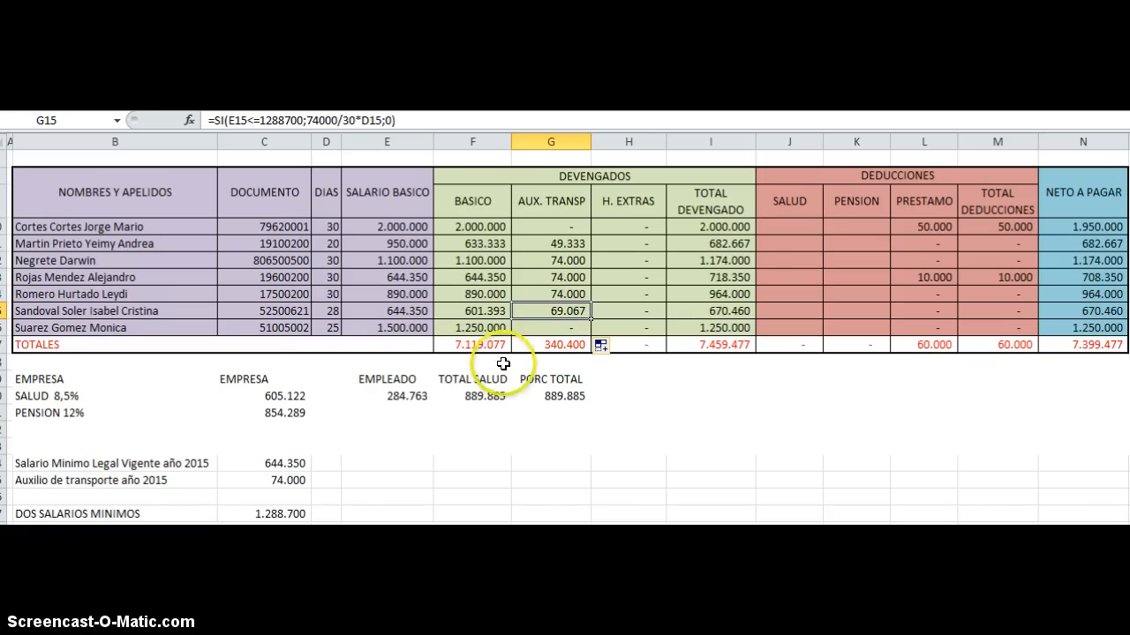
left_click(569, 315)
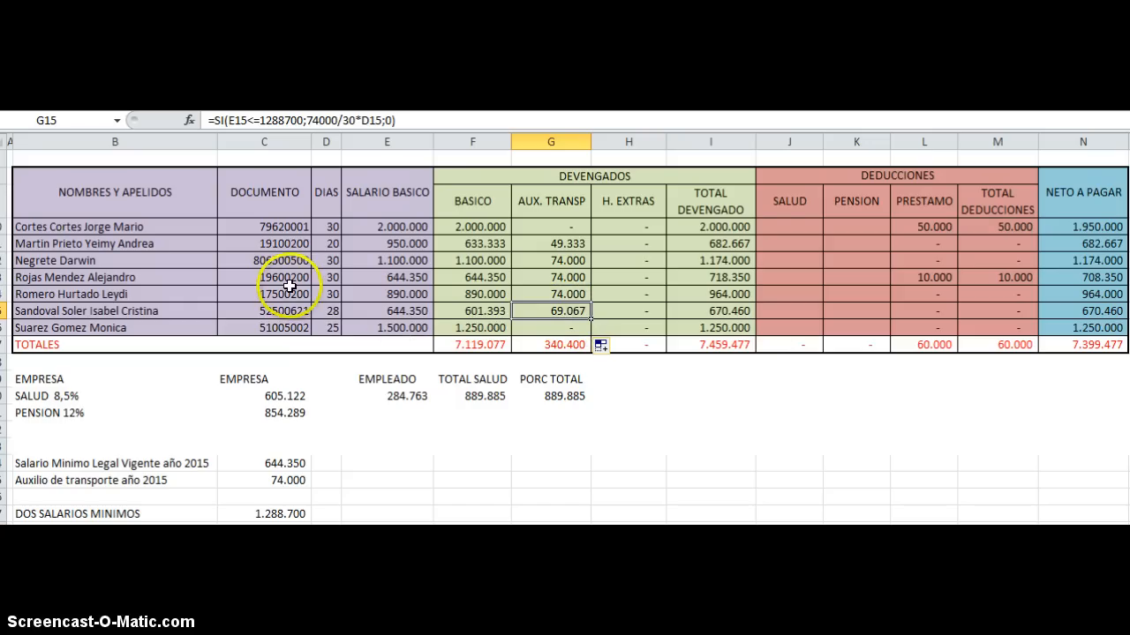
left_click(326, 277)
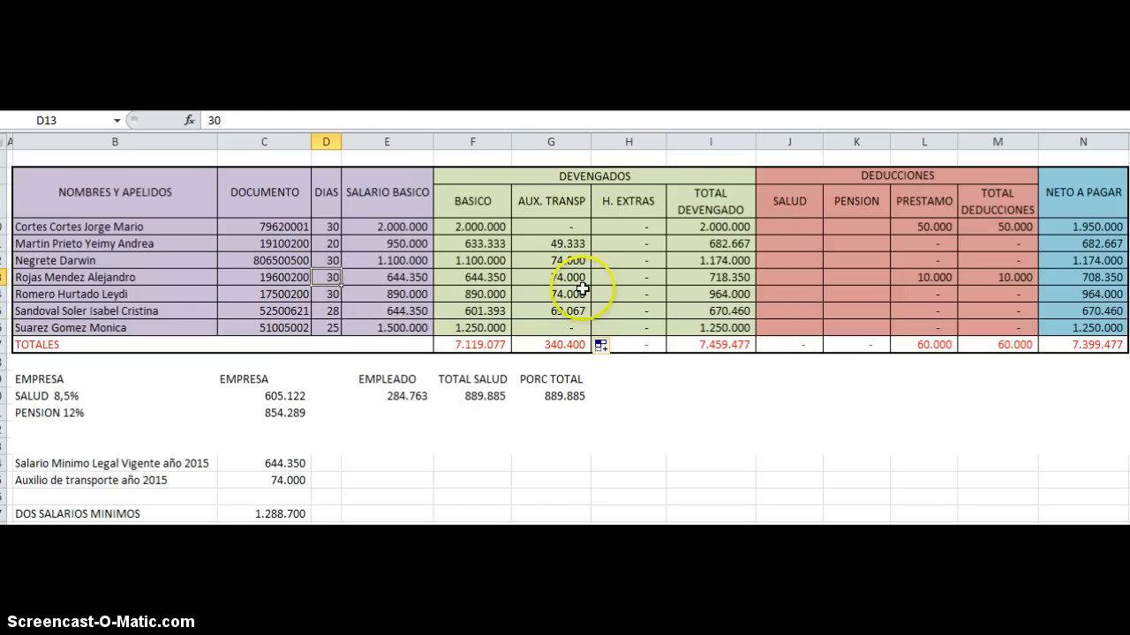
left_click(556, 277)
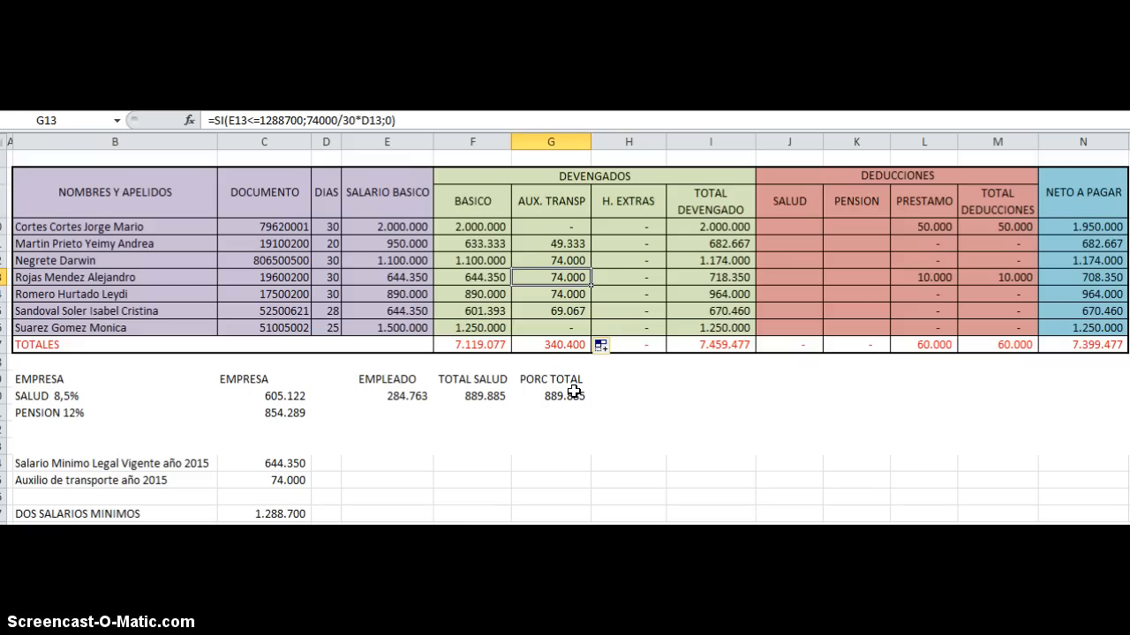
Step: Review each employee's H. EXTRAS entry in H10 through H16
left_click(641, 226)
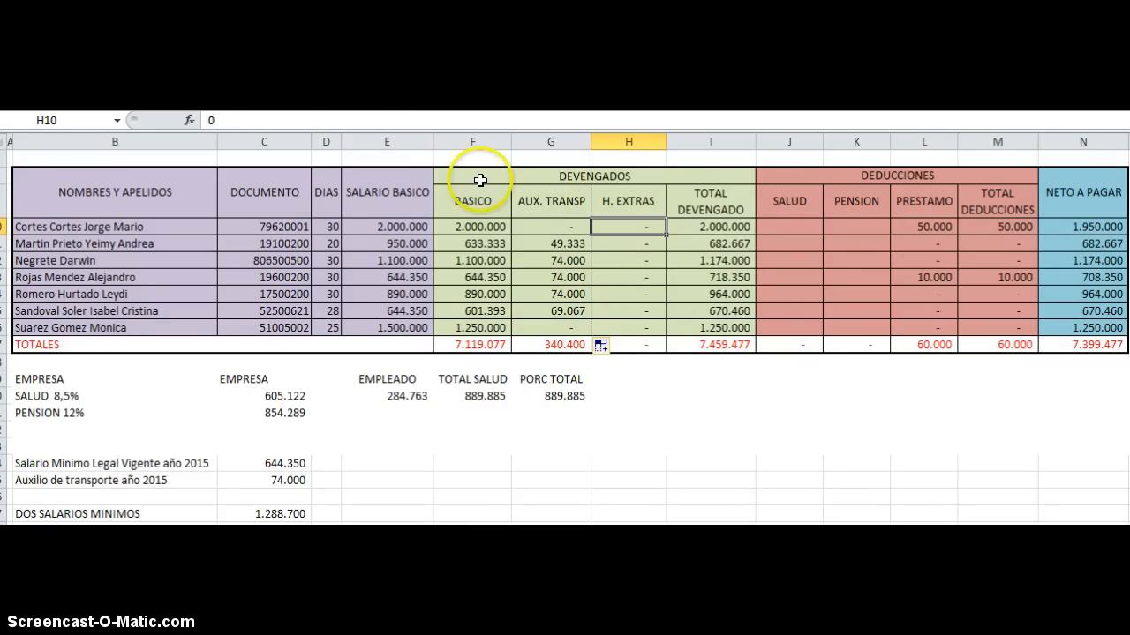
left_click(643, 239)
left_click(642, 259)
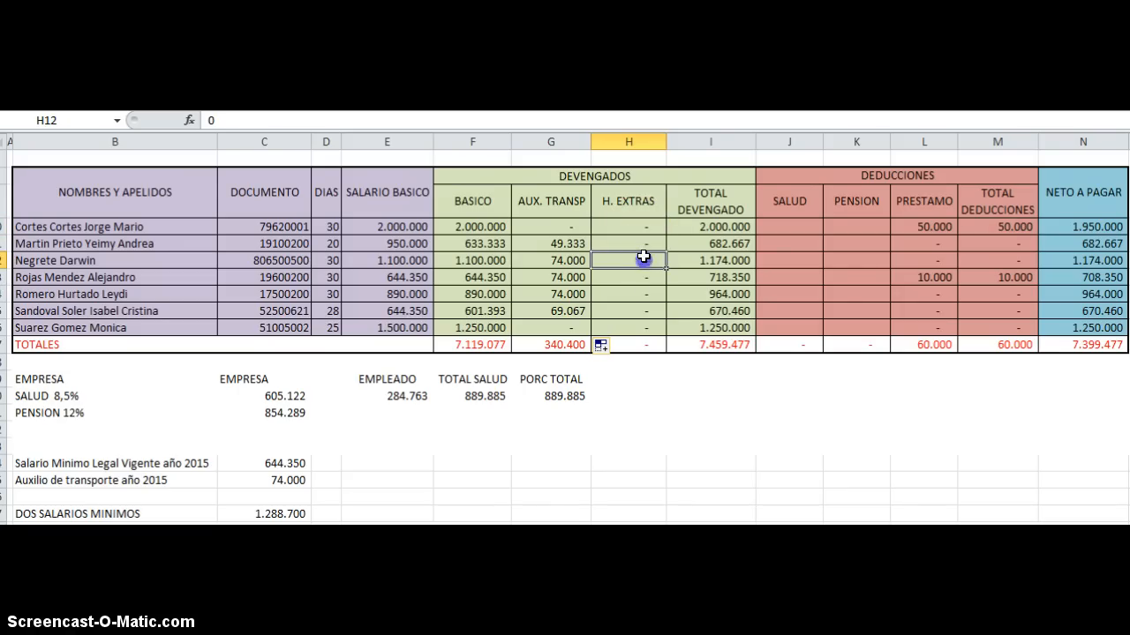
left_click(638, 278)
left_click(638, 294)
left_click(637, 313)
left_click(638, 326)
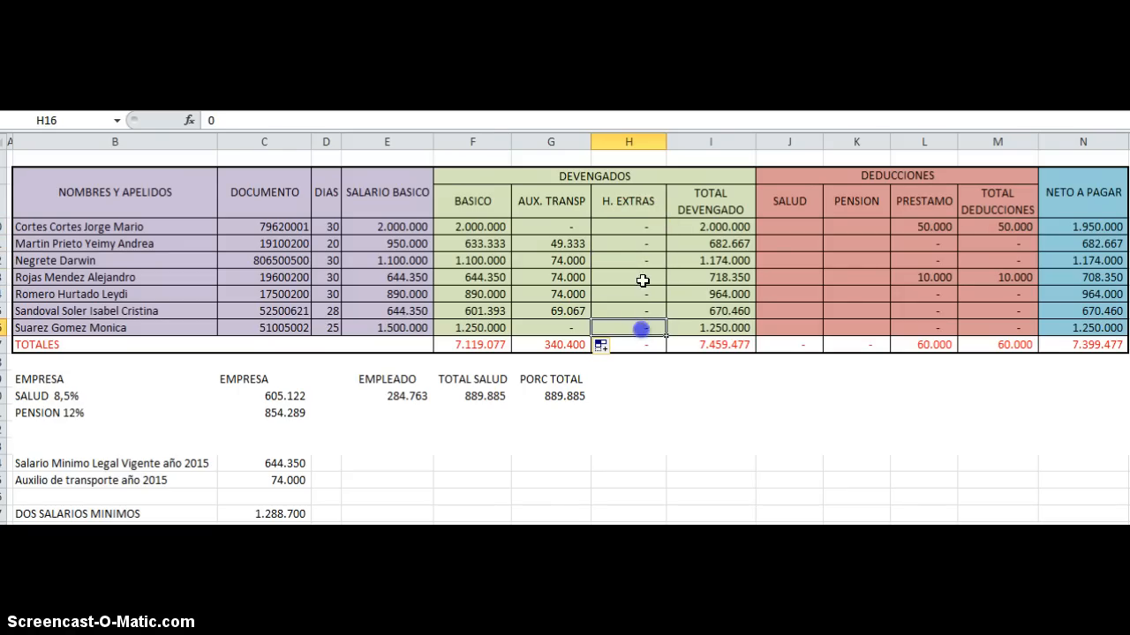
left_click(635, 225)
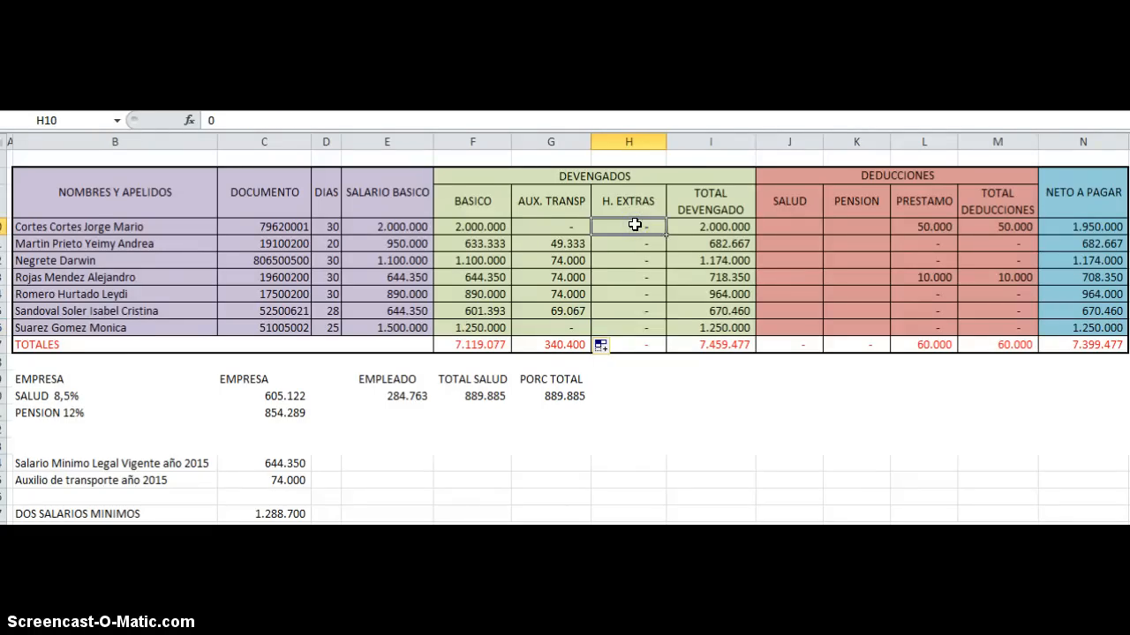
Step: Inspect the first employee's BASICO, AUX. TRANSP and TOTAL DEVENGADO formulas across row 10
key("Left")
key("Left")
key("Left")
key("Right")
key("Right")
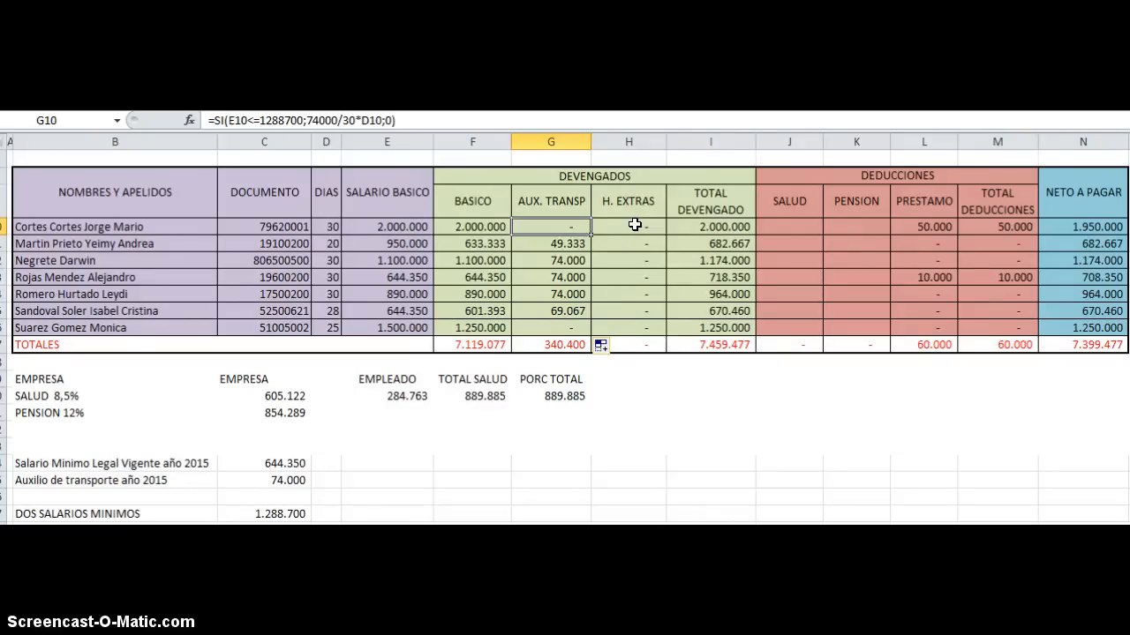
key("Left")
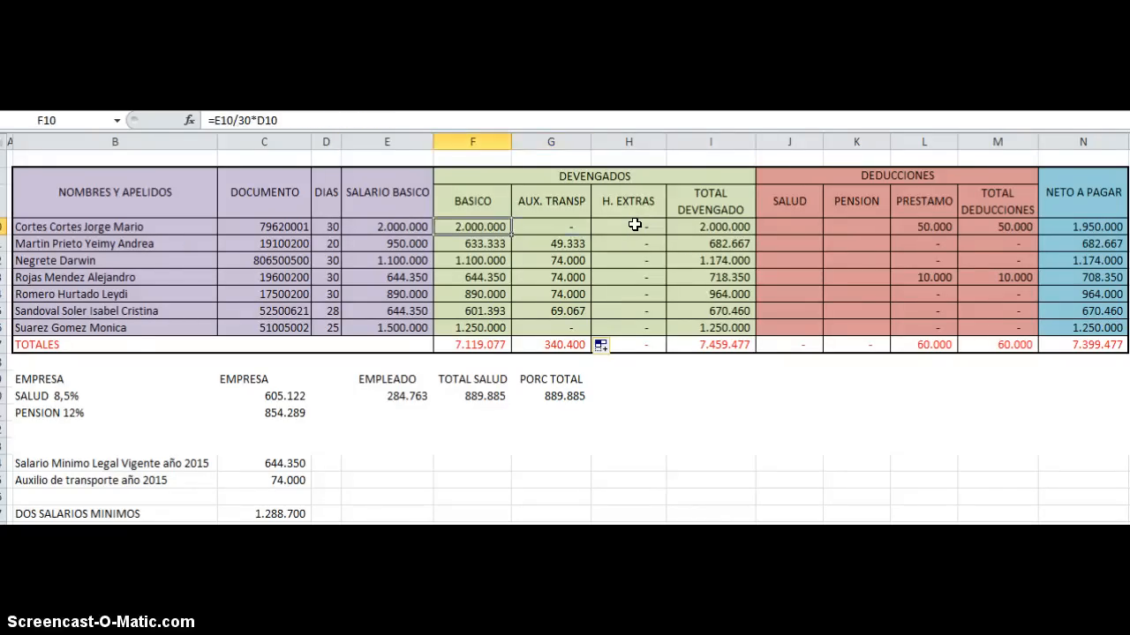
key("Right")
key("Right")
key("Right")
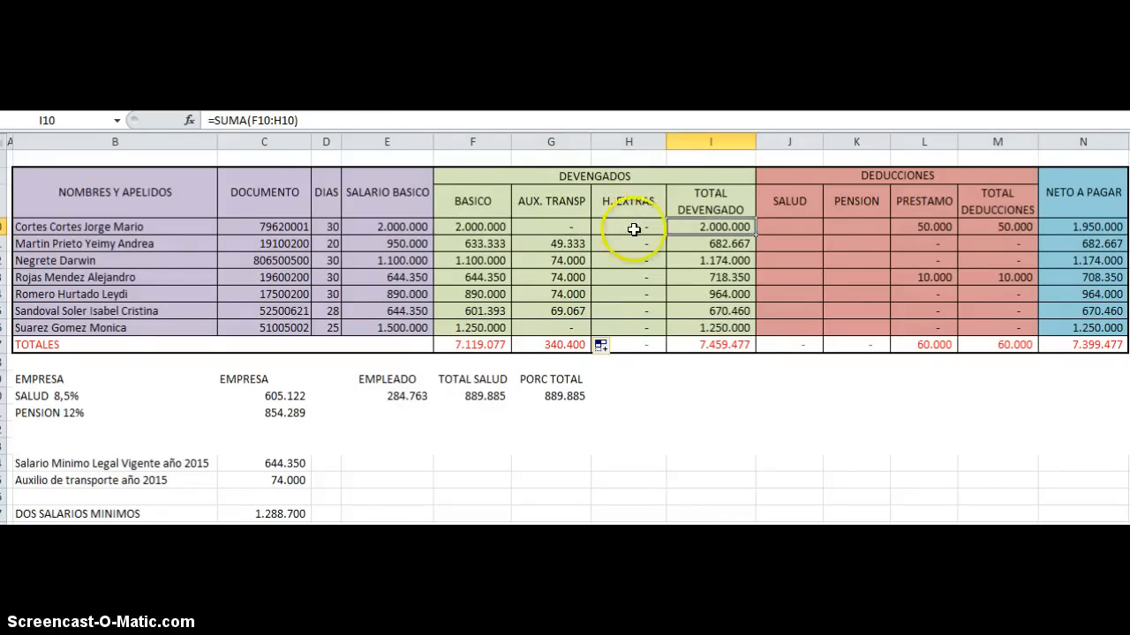
Step: Review the DEVENGADOS items in F10, G10 and H10 that the TOTAL DEVENGADO formula in I10 adds up
left_click(501, 228)
left_click(596, 175)
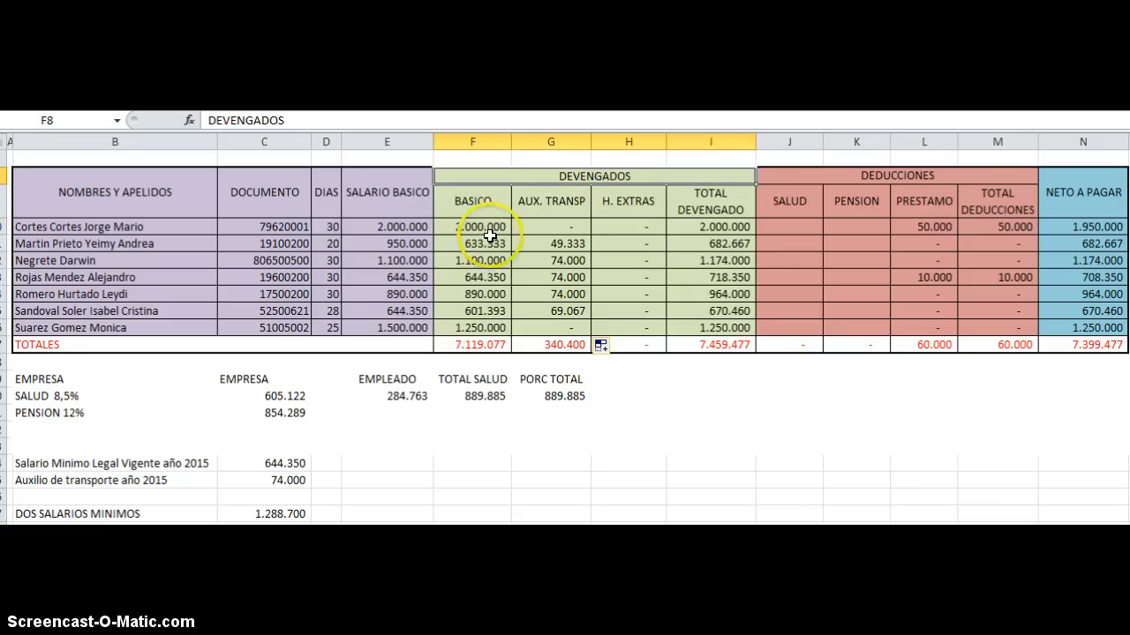
left_click(488, 227)
left_click(558, 232)
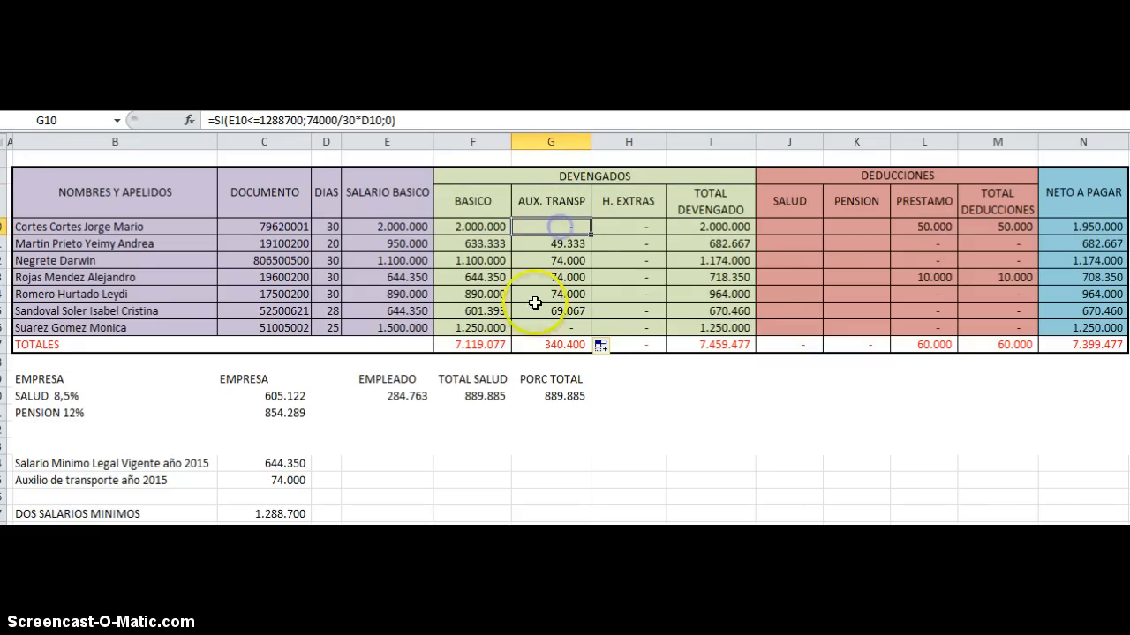
left_click(635, 229)
left_click(706, 199)
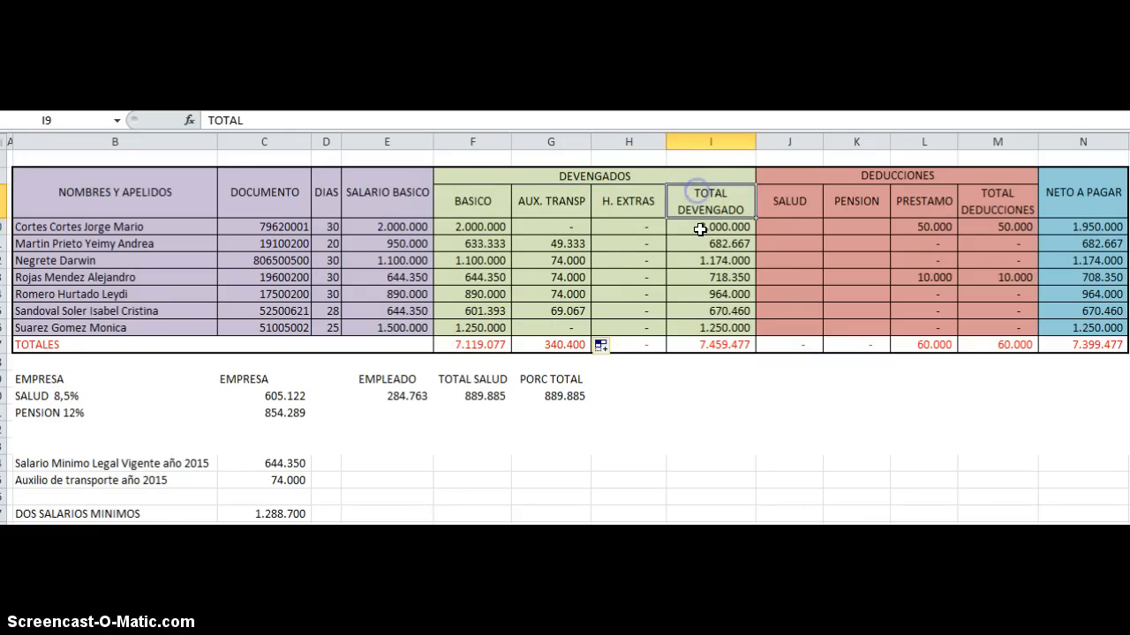
left_click(695, 231)
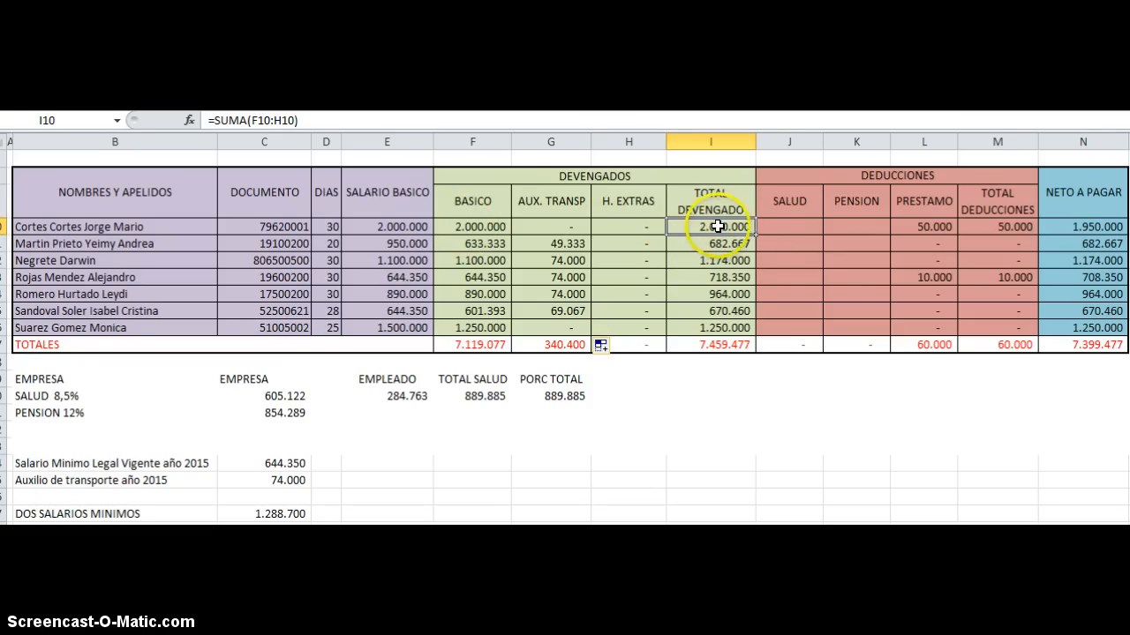
Step: Calculate the first employee's SALUD deduction in J10 with =F10*4% and fill the formula down through J16
left_click(887, 176)
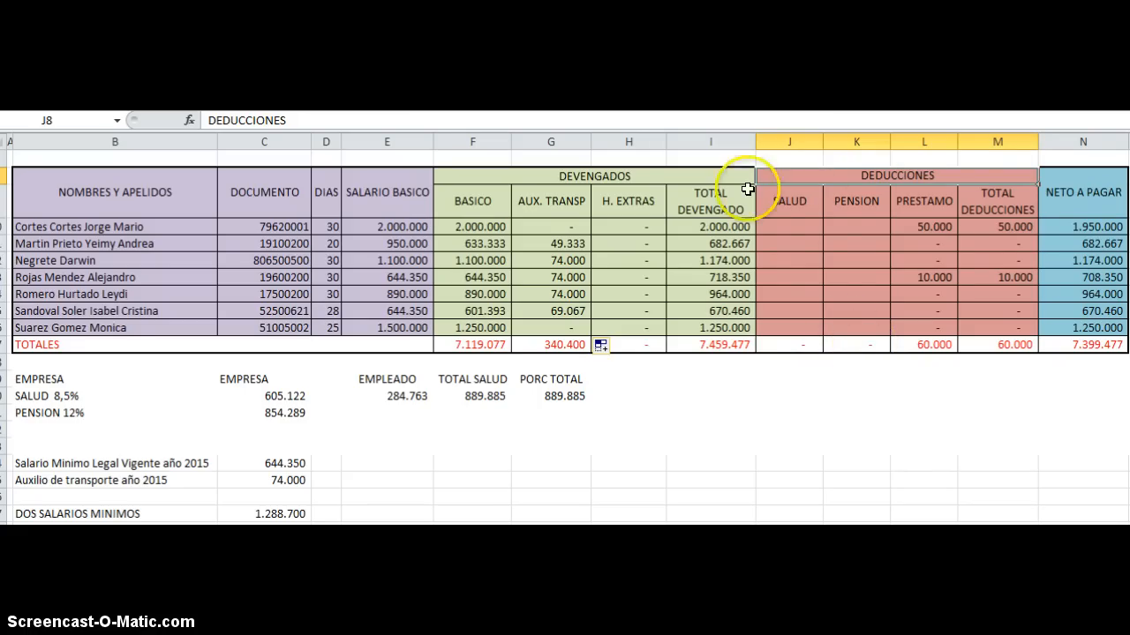
left_click(789, 225)
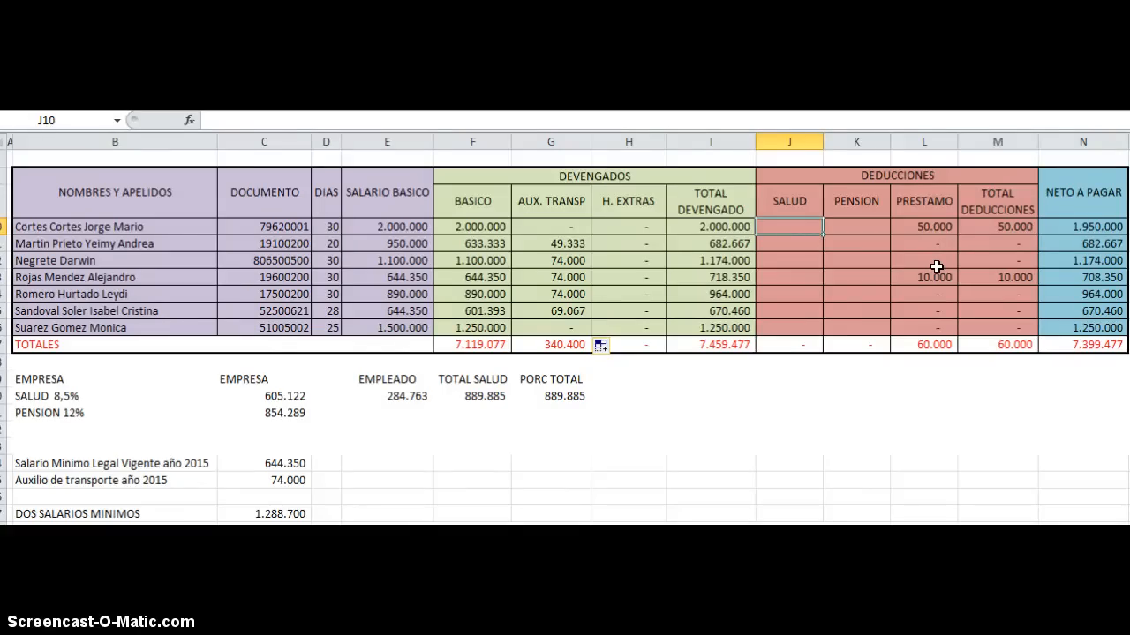
left_click(476, 226)
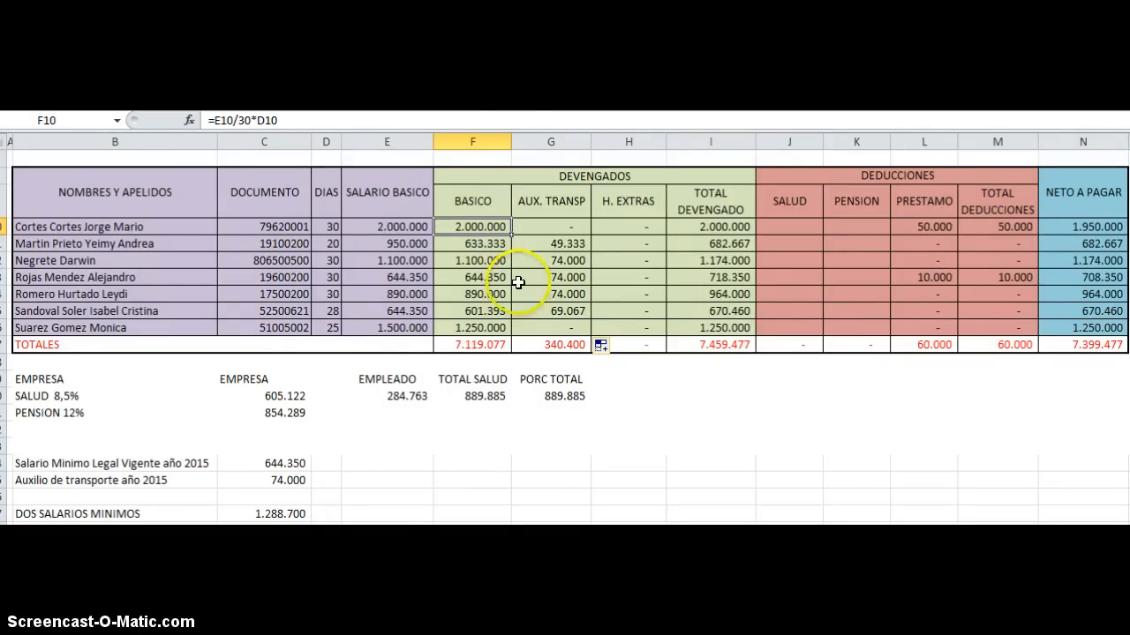
left_click(782, 225)
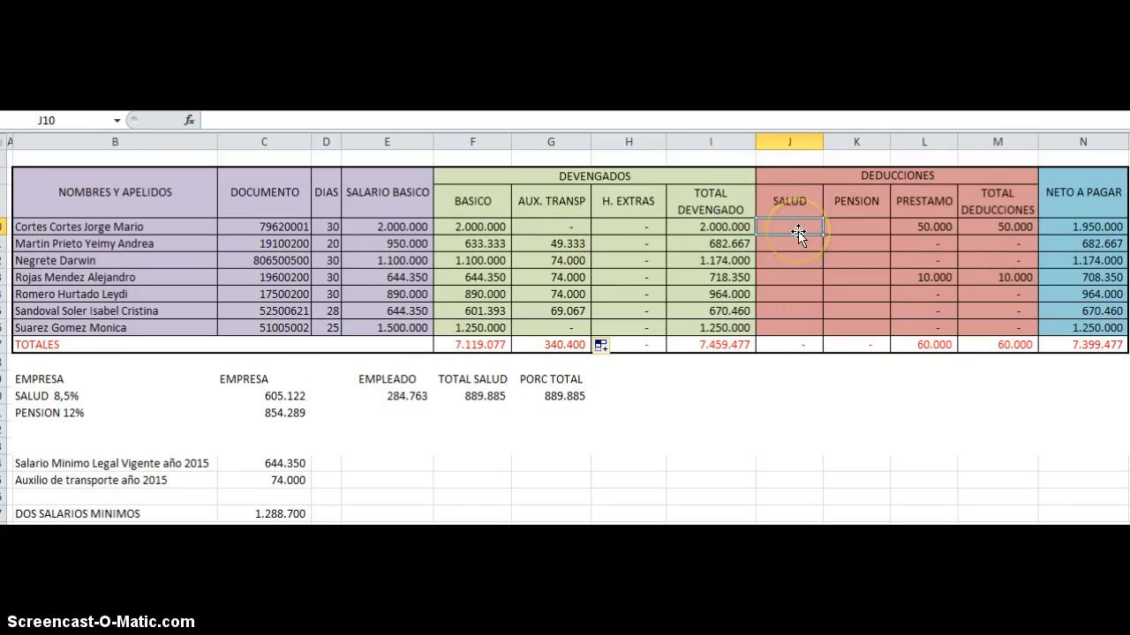
type("=")
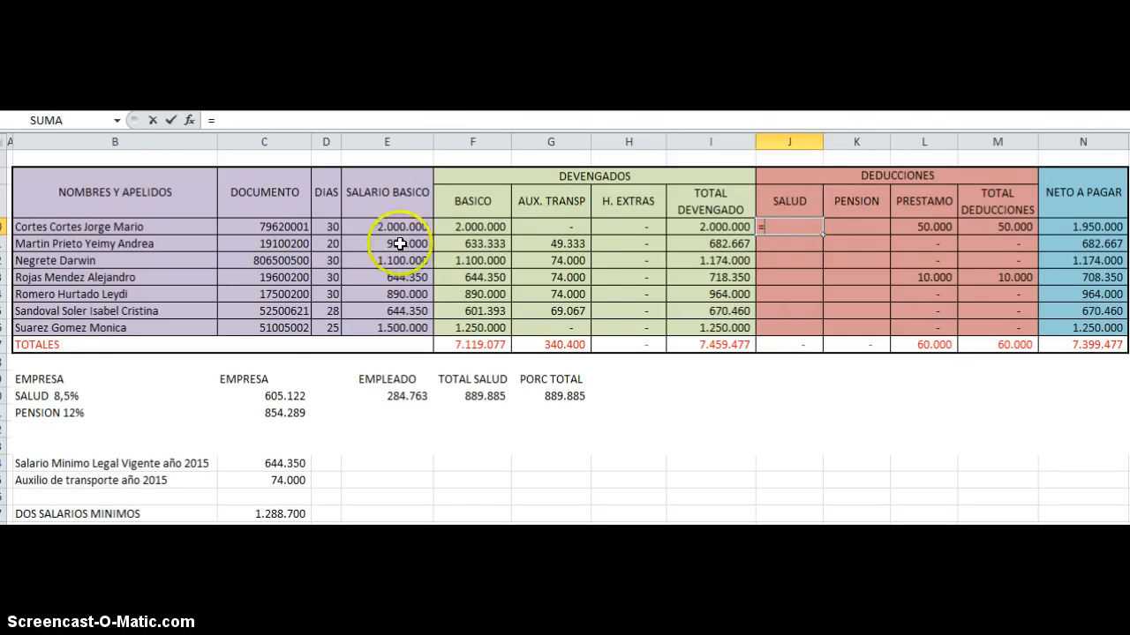
left_click(470, 227)
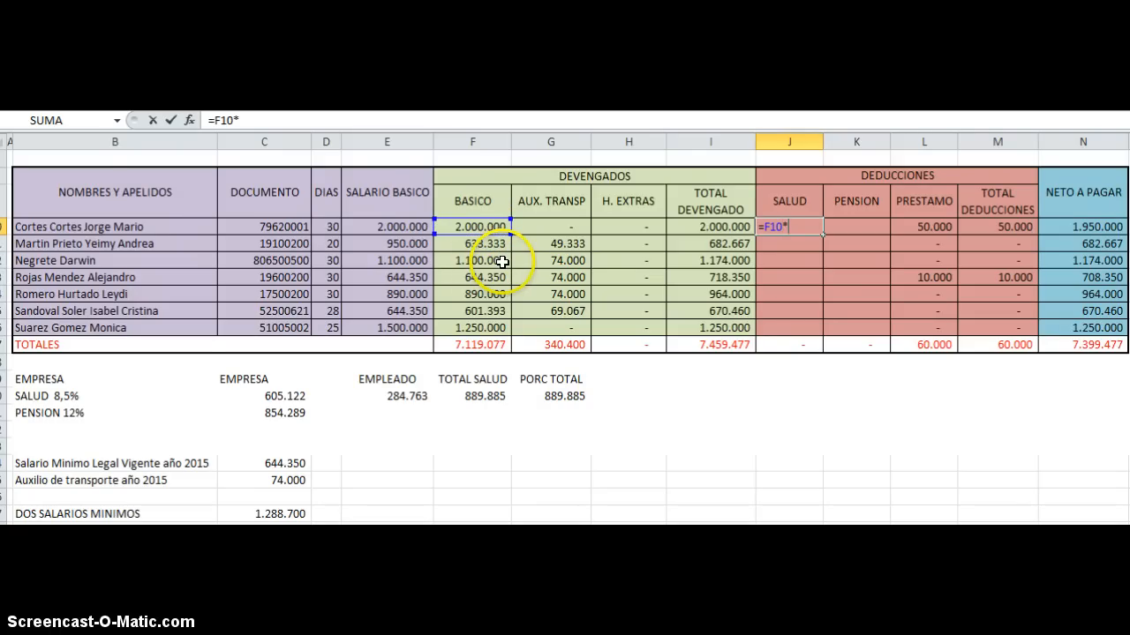
type("*4$")
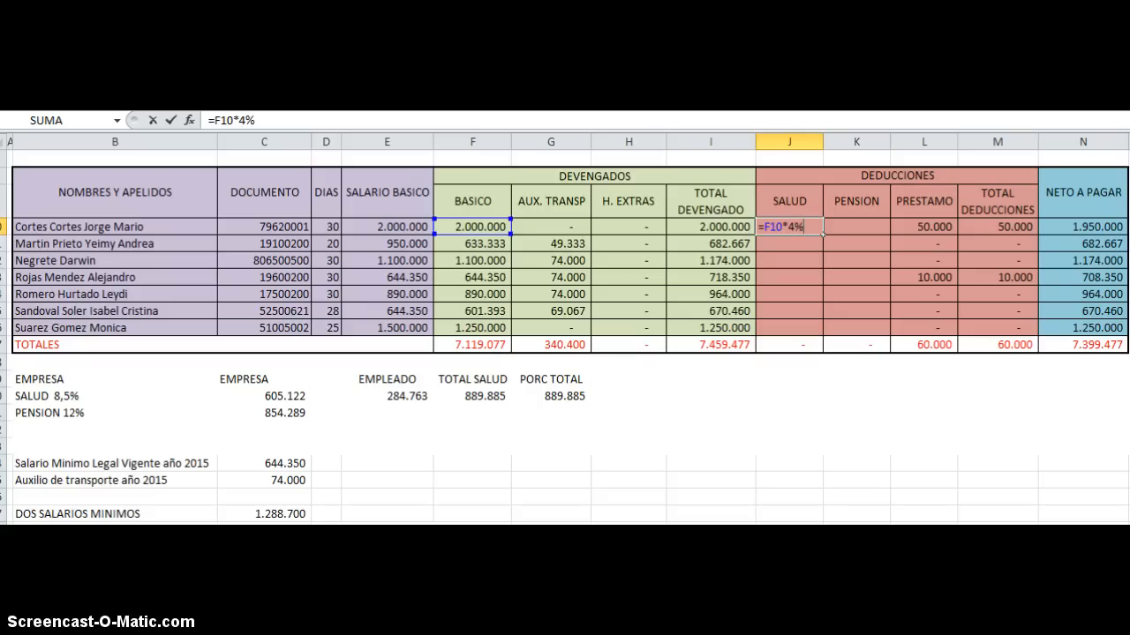
key("Return")
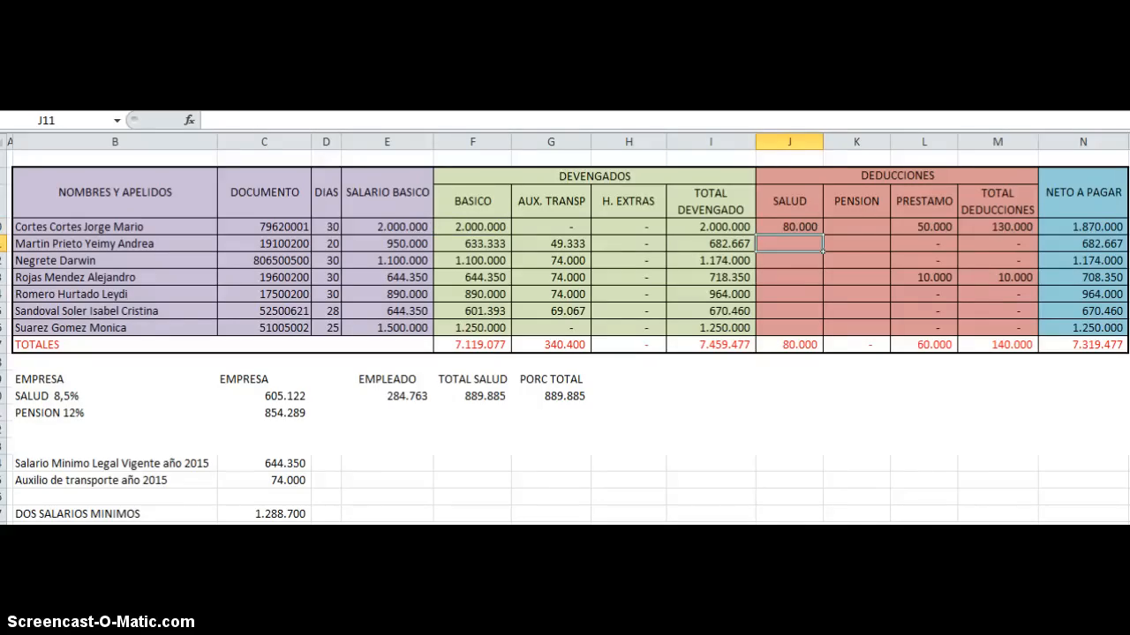
left_click(803, 226)
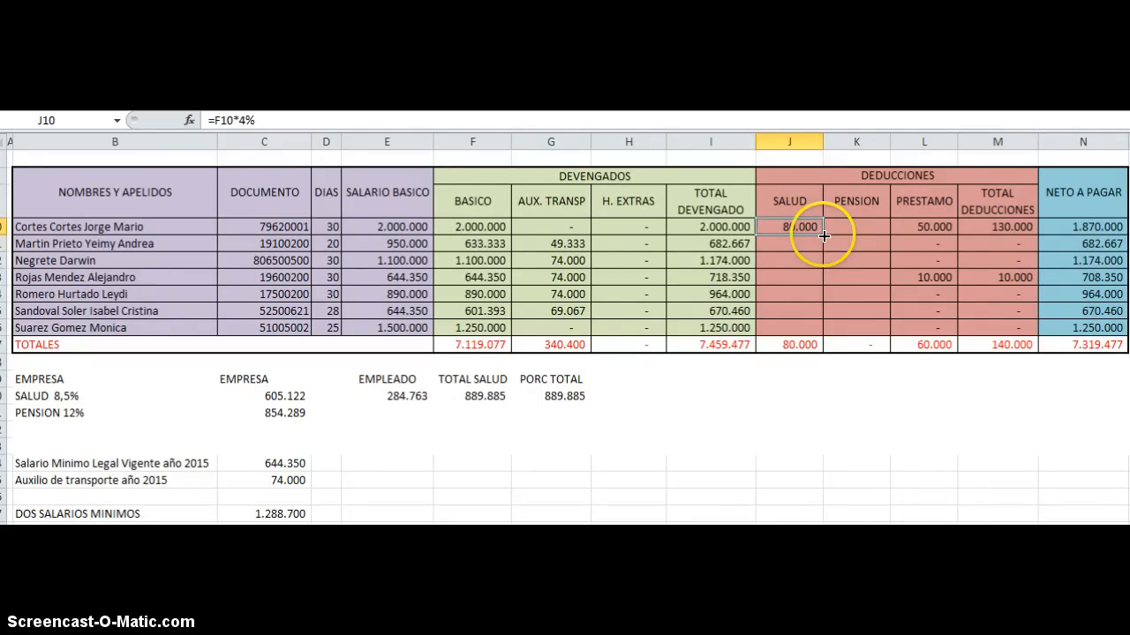
left_click_drag(822, 235, 821, 330)
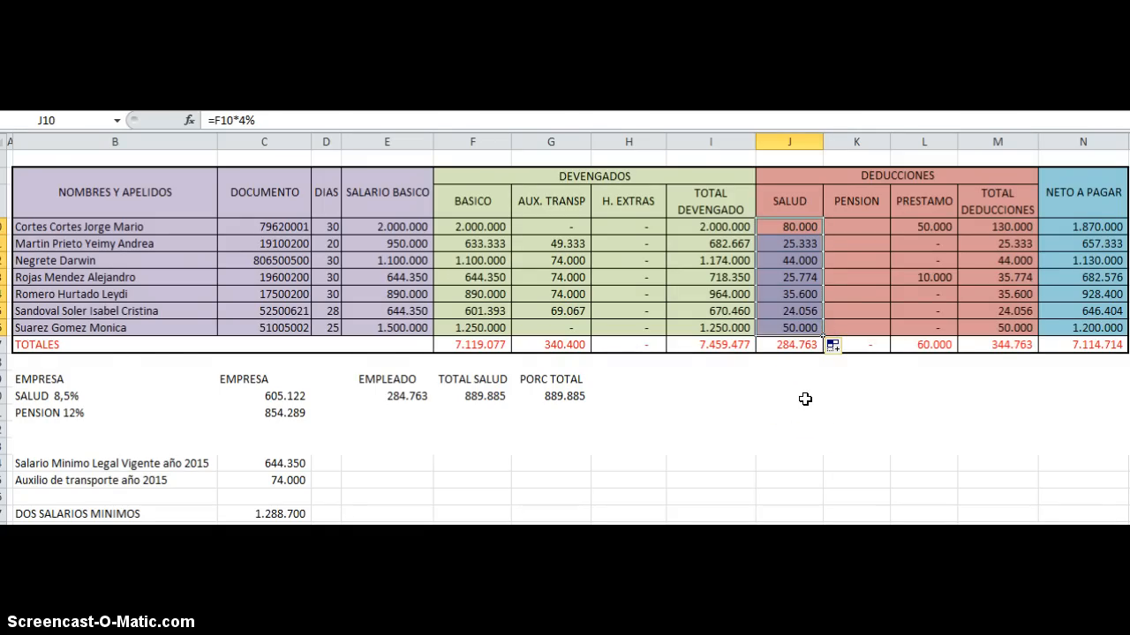
Step: Enter the formula =4% in the first employee's PENSION cell K10
left_click(854, 233)
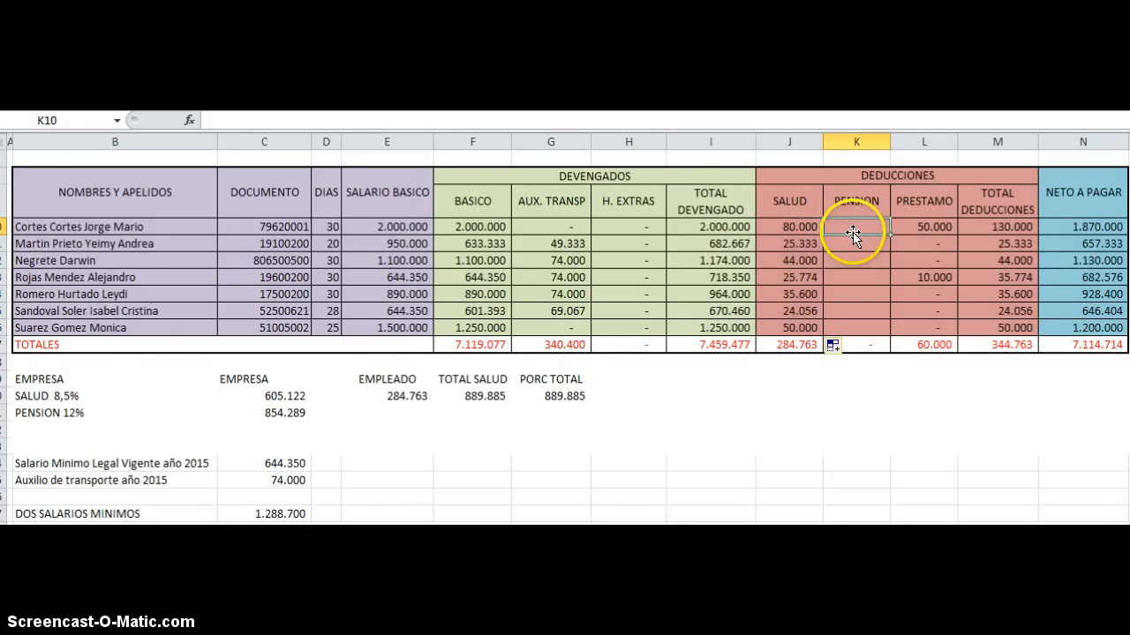
type("=4%")
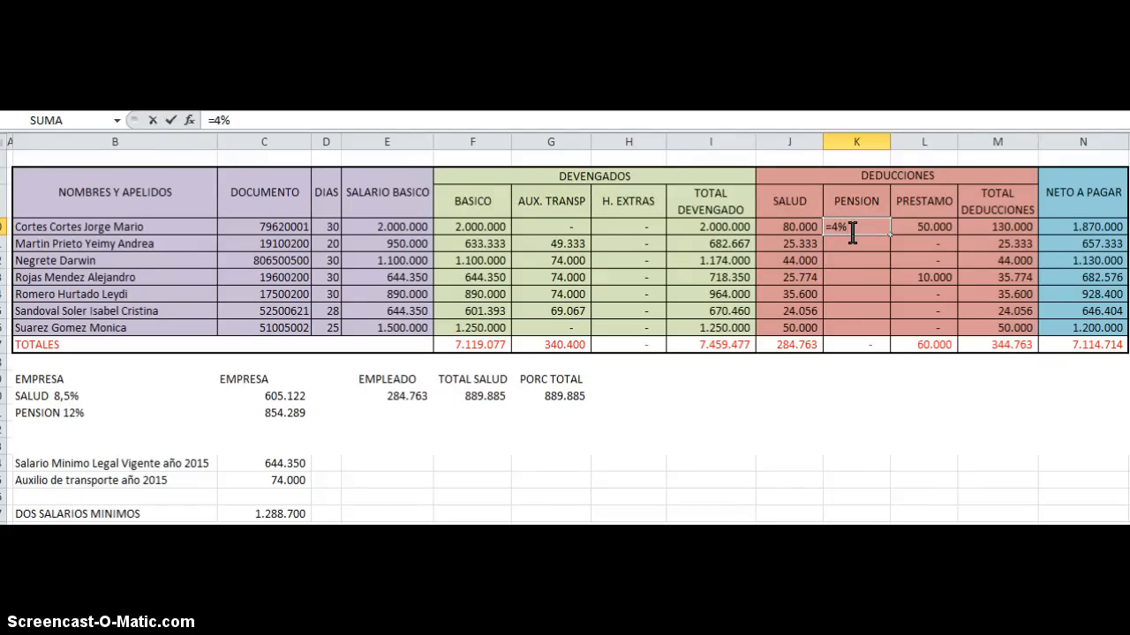
key("Return")
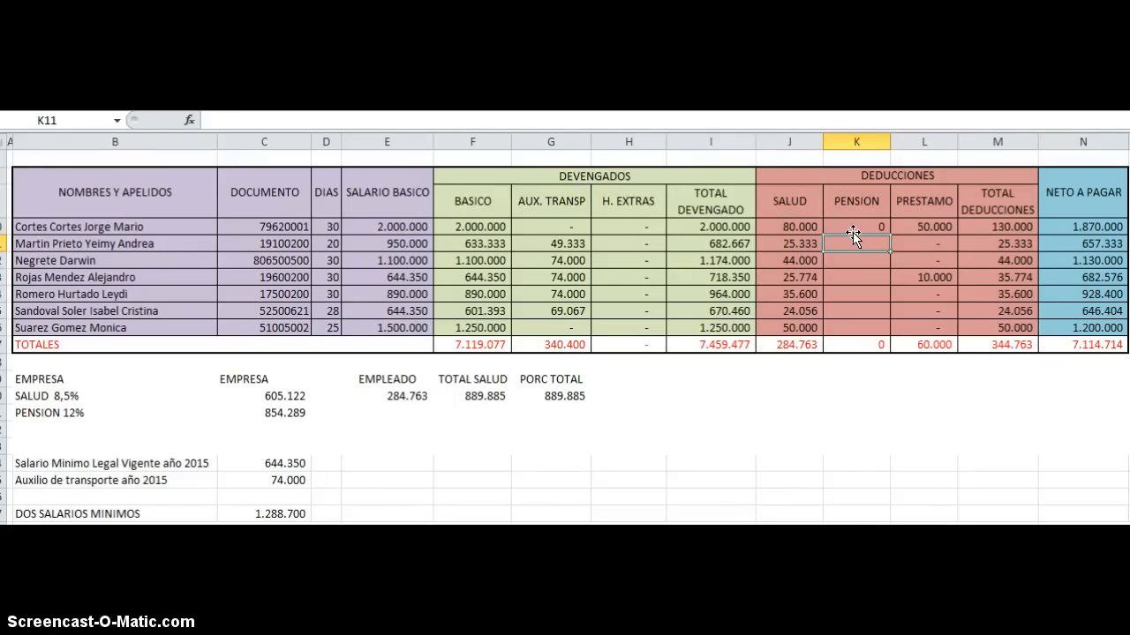
Step: Calculate the first employee's PENSION deduction in K10 with =F10*4% and fill the formula down through K16
left_click(856, 226)
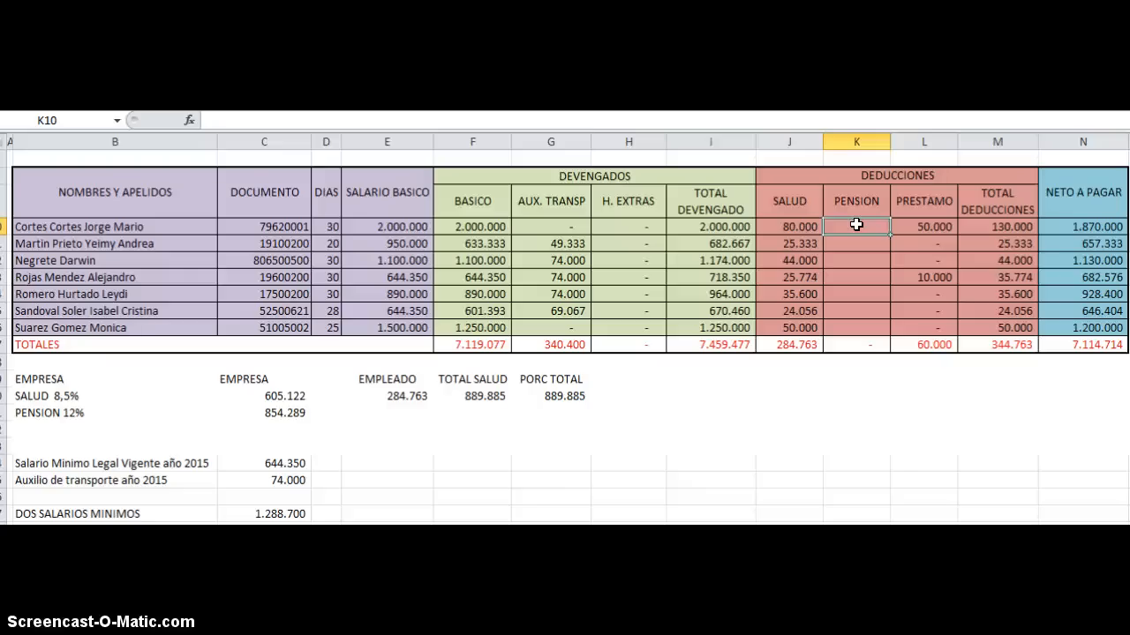
type("=")
left_click(491, 226)
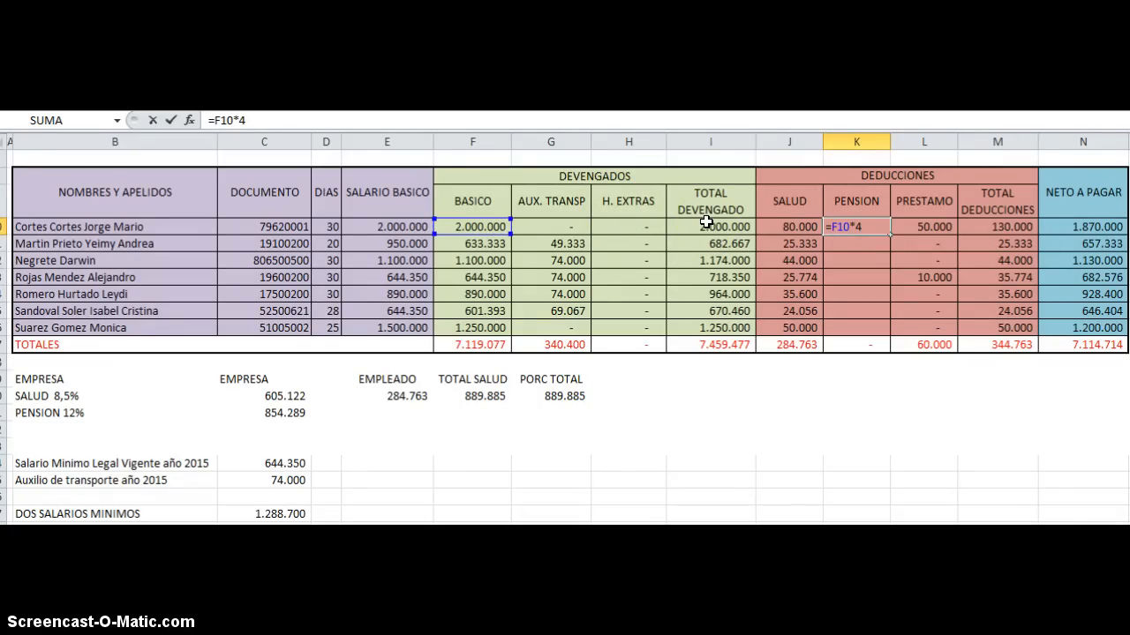
type("*4%")
key("Return")
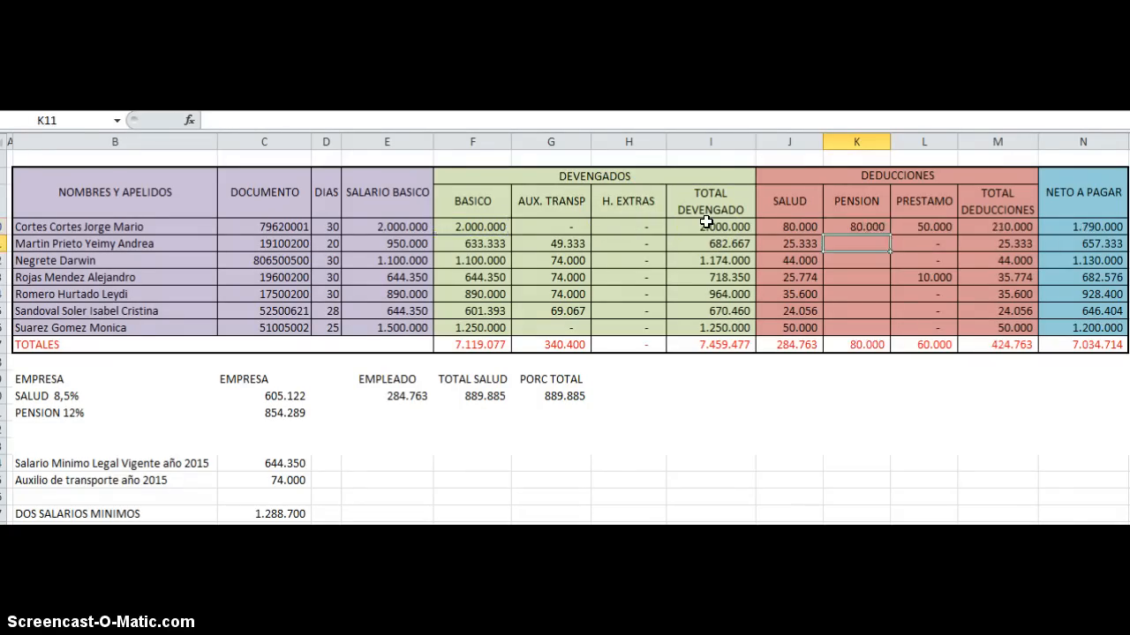
left_click(867, 222)
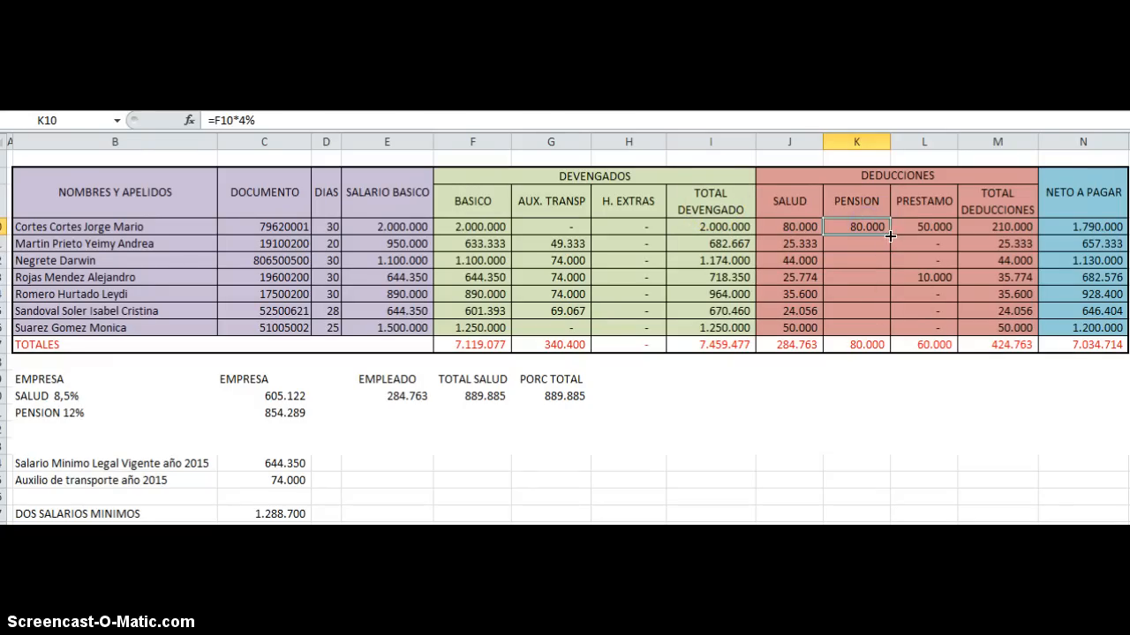
left_click_drag(889, 234, 885, 331)
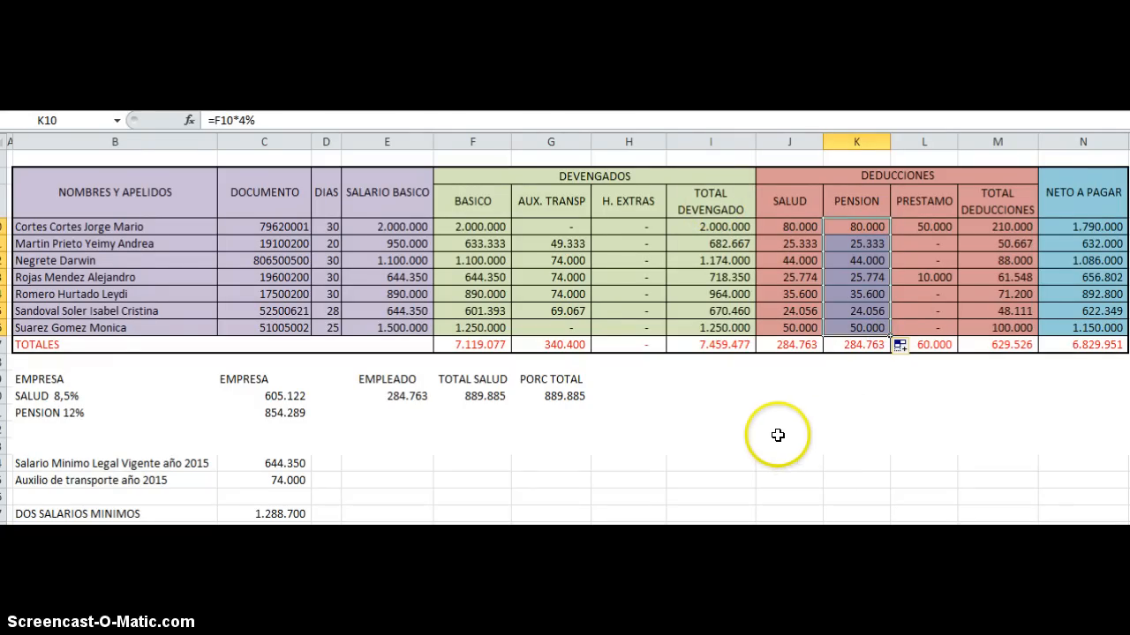
Step: Set the third employee's PRESTAMO deduction in L12 to 20.000
left_click(921, 207)
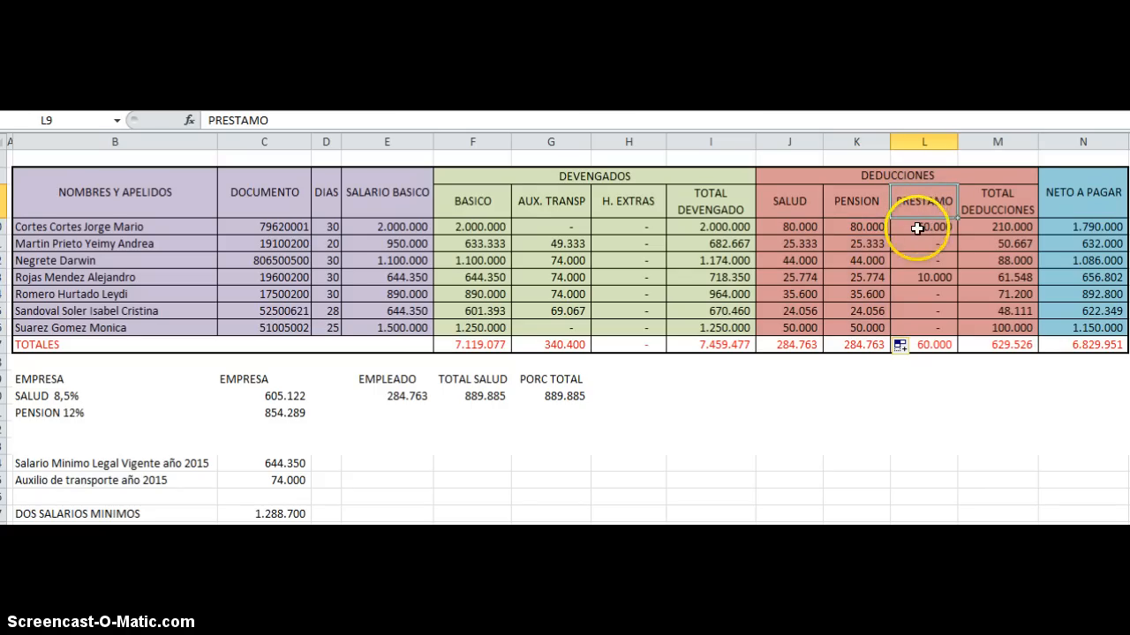
left_click(925, 227)
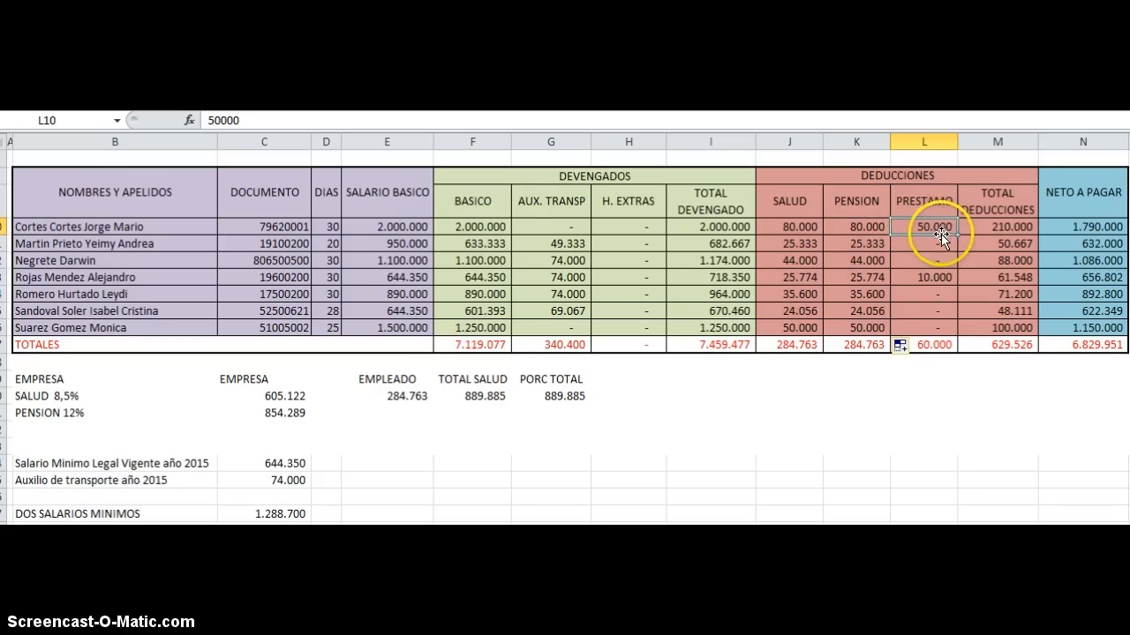
left_click(903, 259)
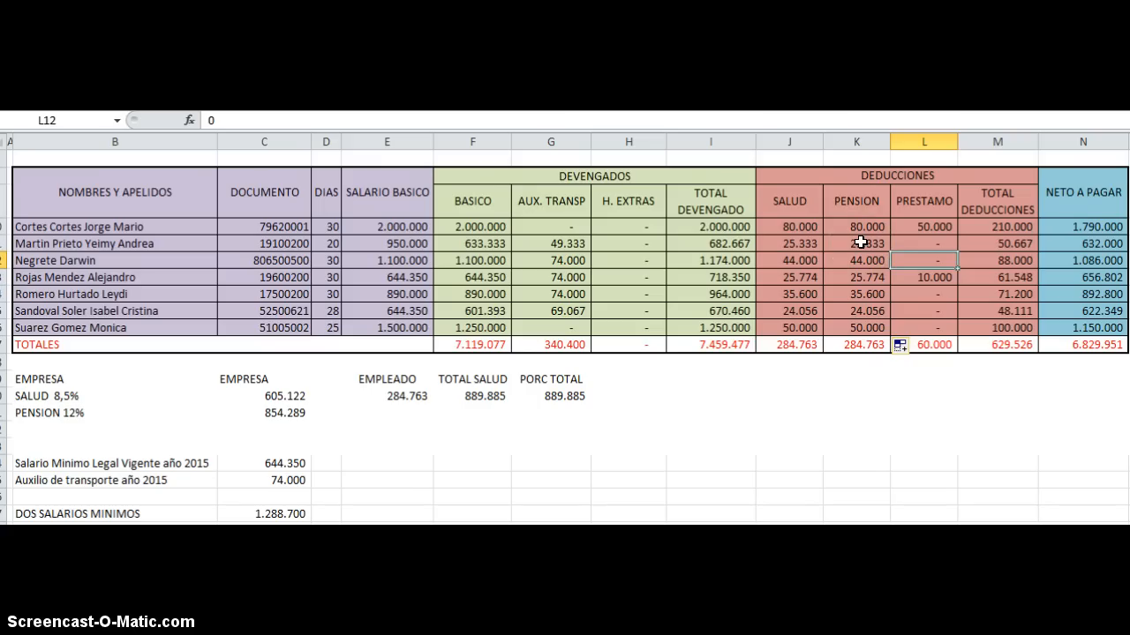
type("20.")
type("0000")
key("Return")
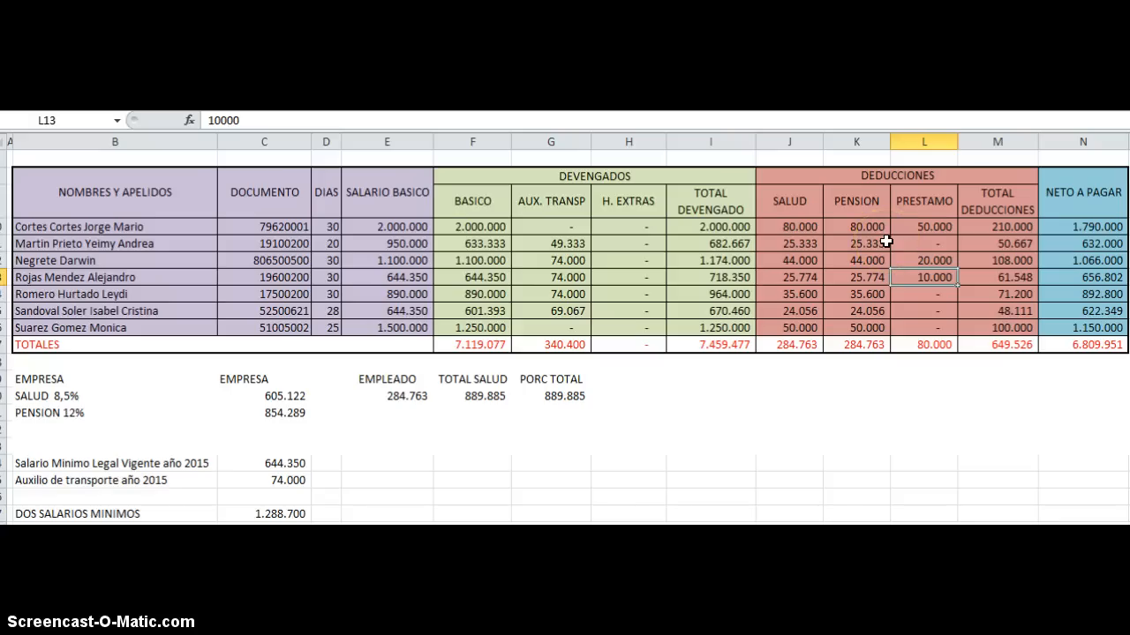
Step: Clear the existing TOTAL DEDUCCIONES formulas for all employees in M10 through M16
left_click(988, 226)
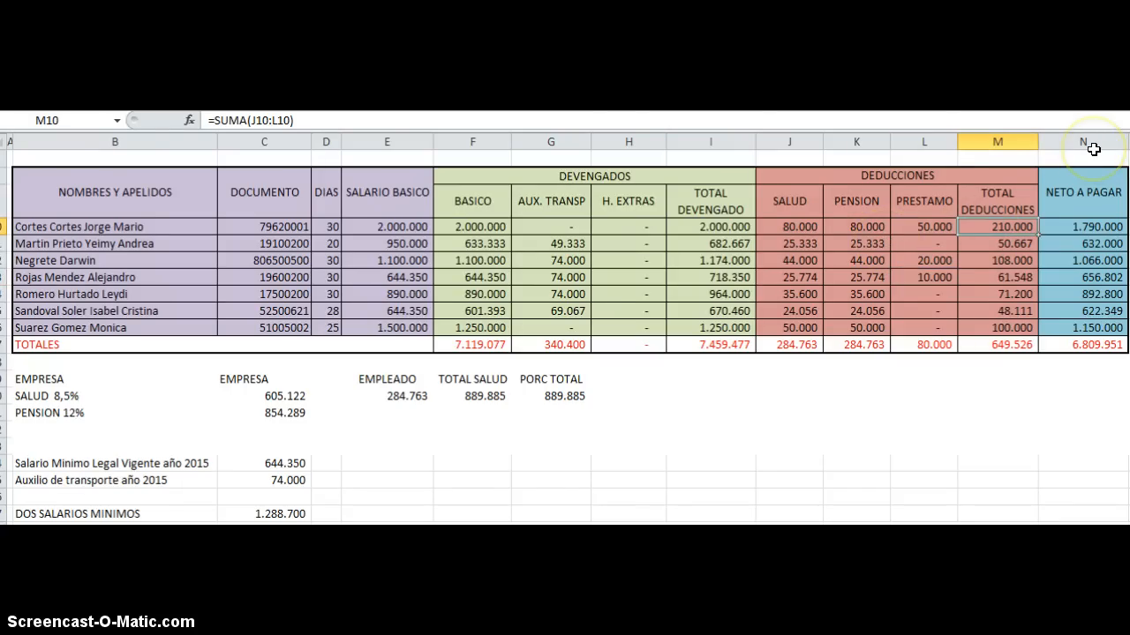
key("Delete")
key("Down")
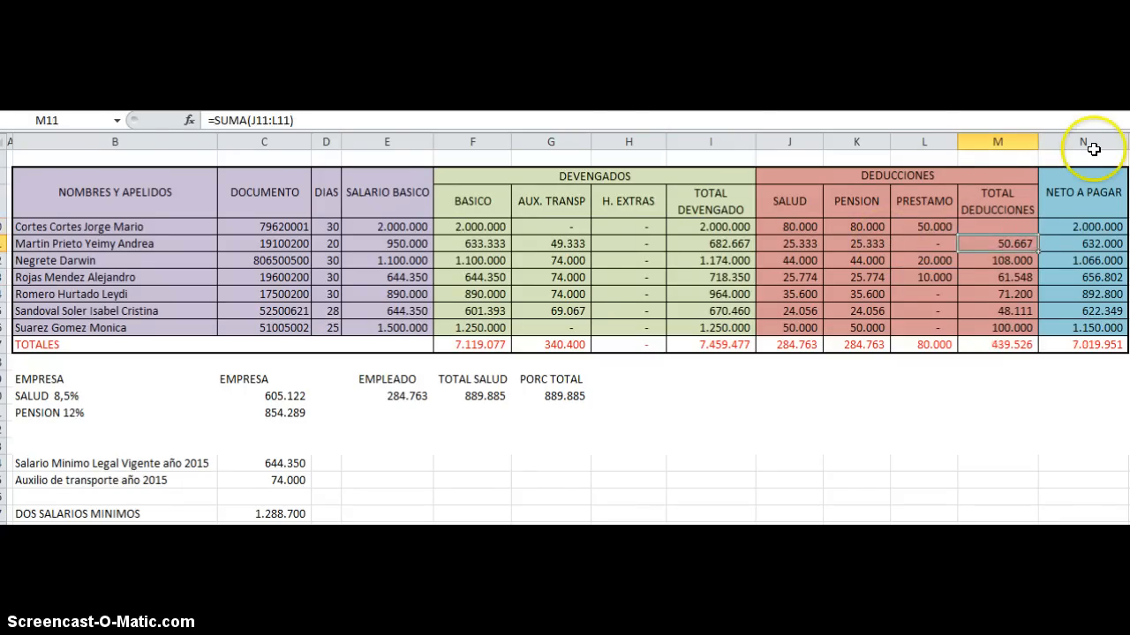
key("shift+Down")
key("shift+Down")
key("shift+Down")
key("shift+Down")
key("shift+Down")
key("Delete")
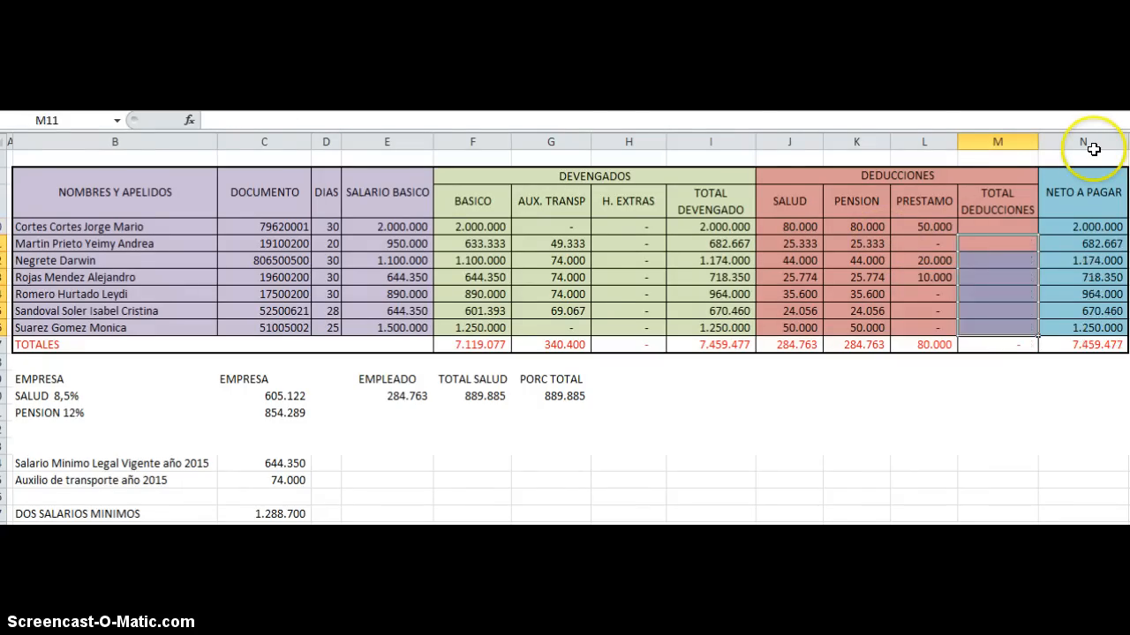
key("Up")
type("=")
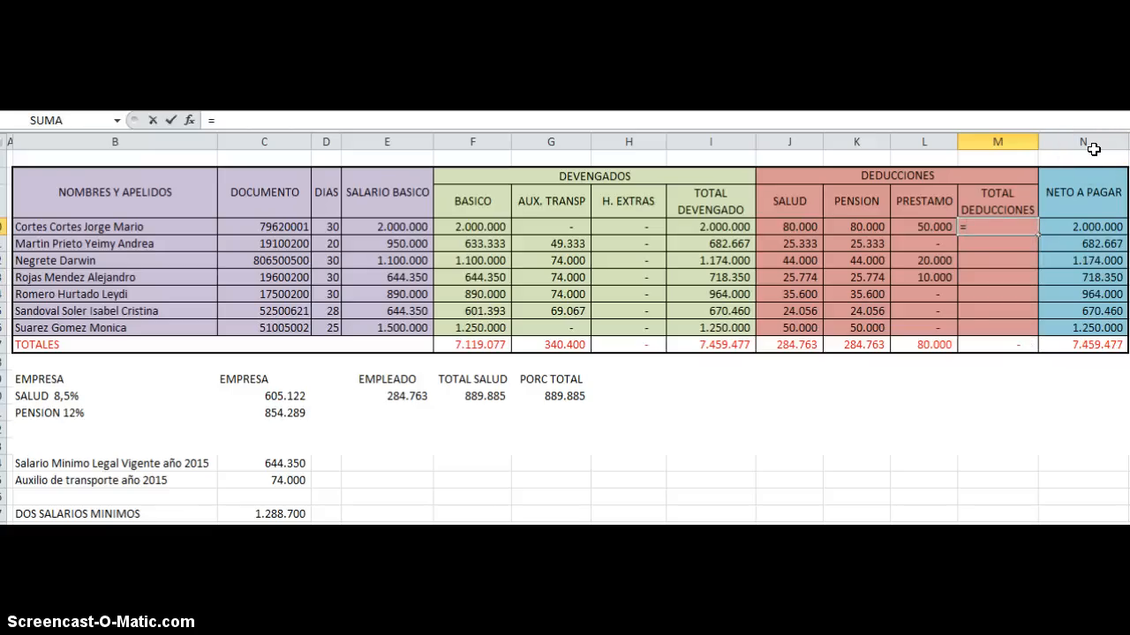
left_click(994, 274)
Step: Total the first employee's deductions in M10 with =SUMA(J10:L10) and fill the formula down through M16
left_click(984, 226)
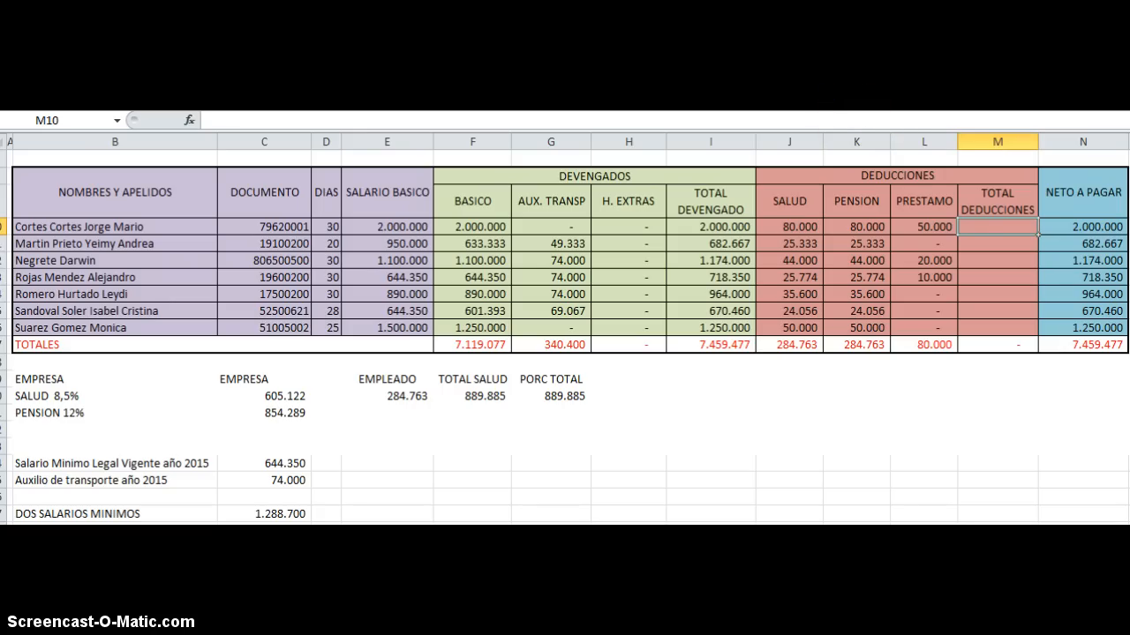
key("alt+equal")
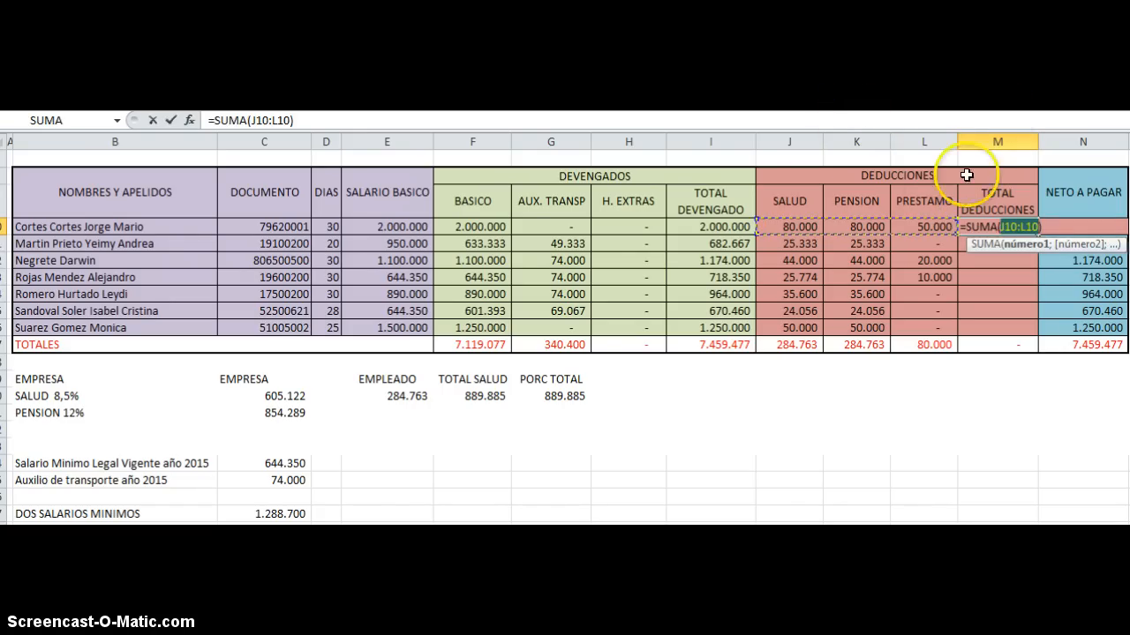
left_click_drag(800, 222, 934, 227)
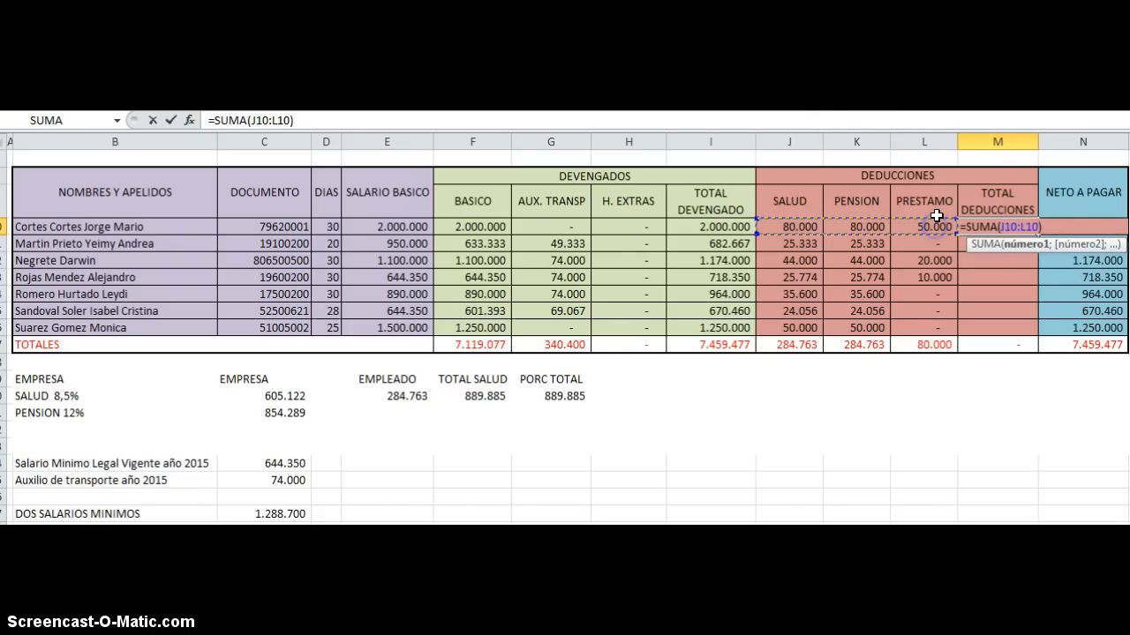
key("Return")
left_click(1001, 226)
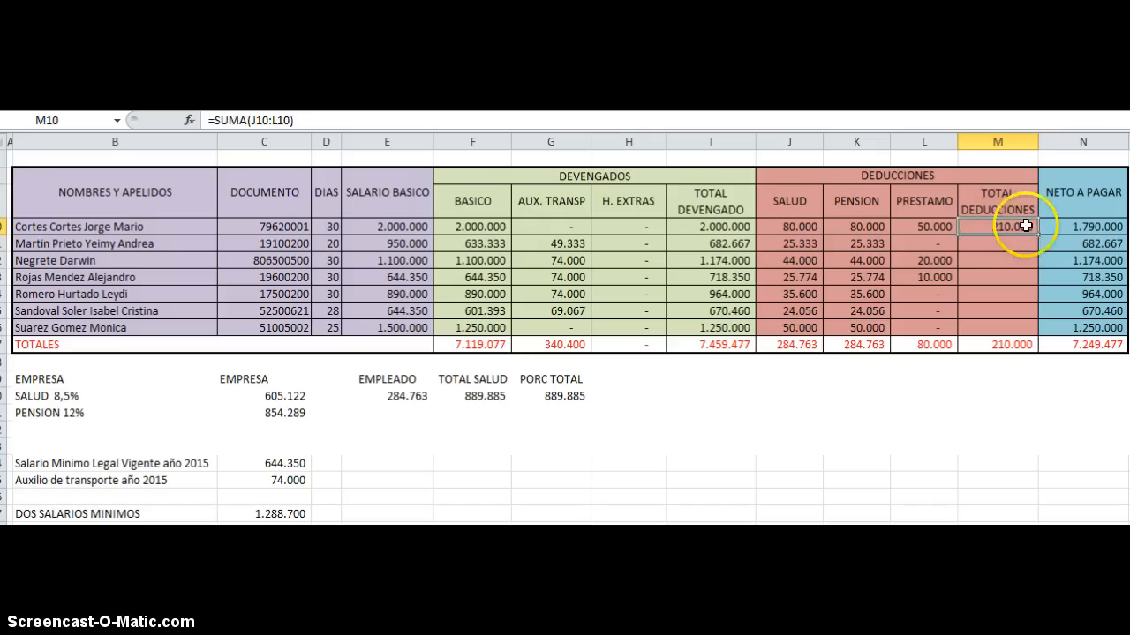
left_click_drag(1037, 235, 1027, 332)
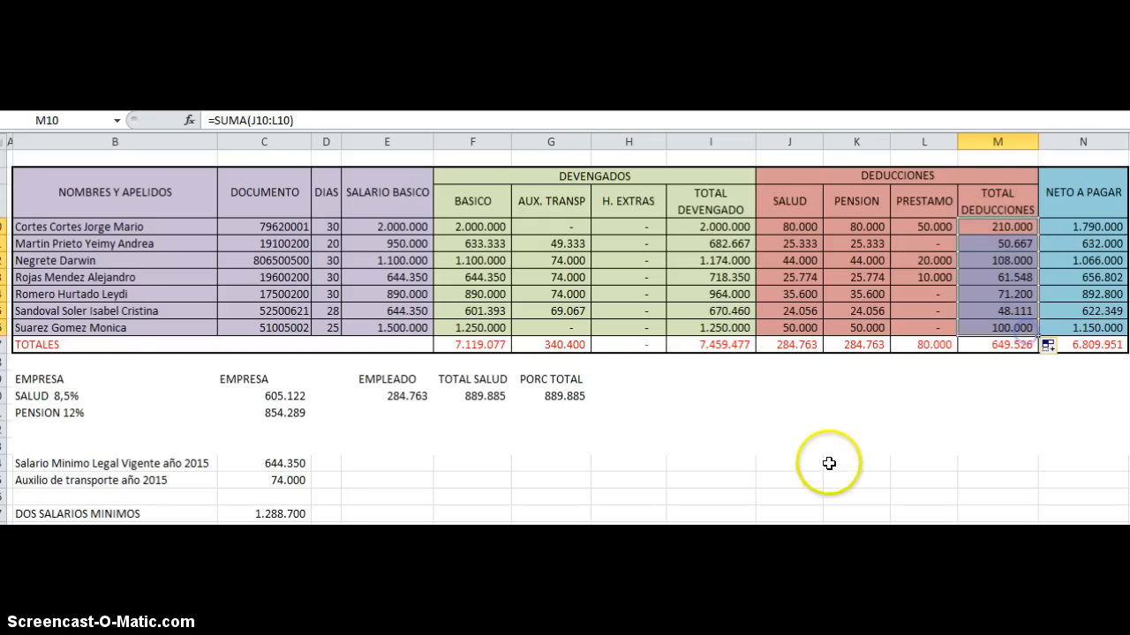
left_click(815, 429)
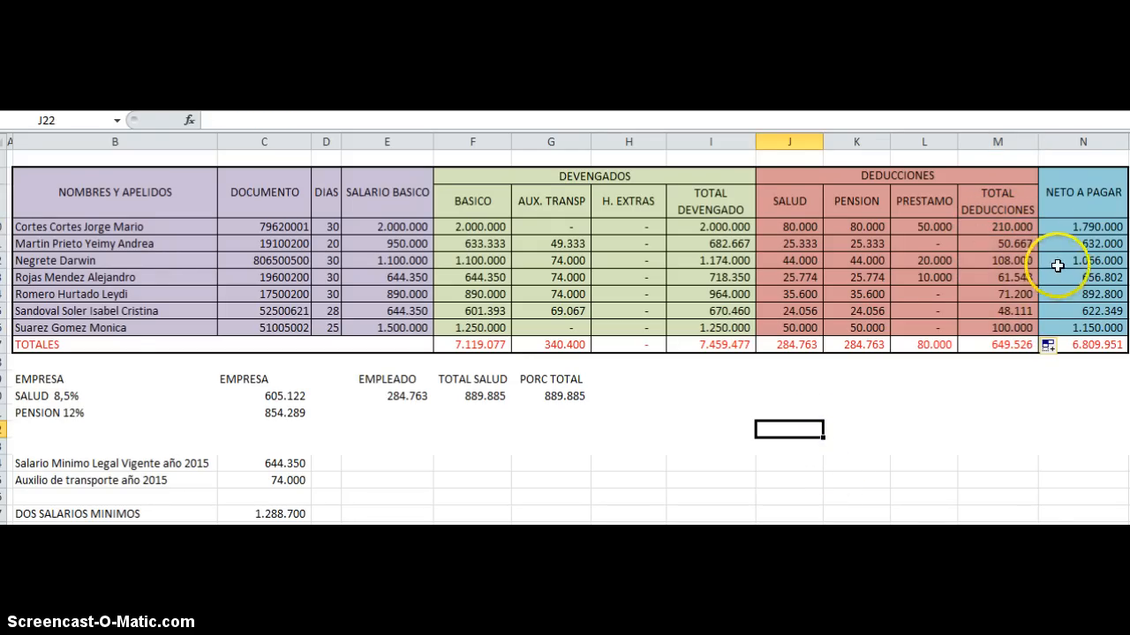
Step: Clear the existing NETO A PAGAR formulas for all employees in N10 through N16
left_click(1069, 222)
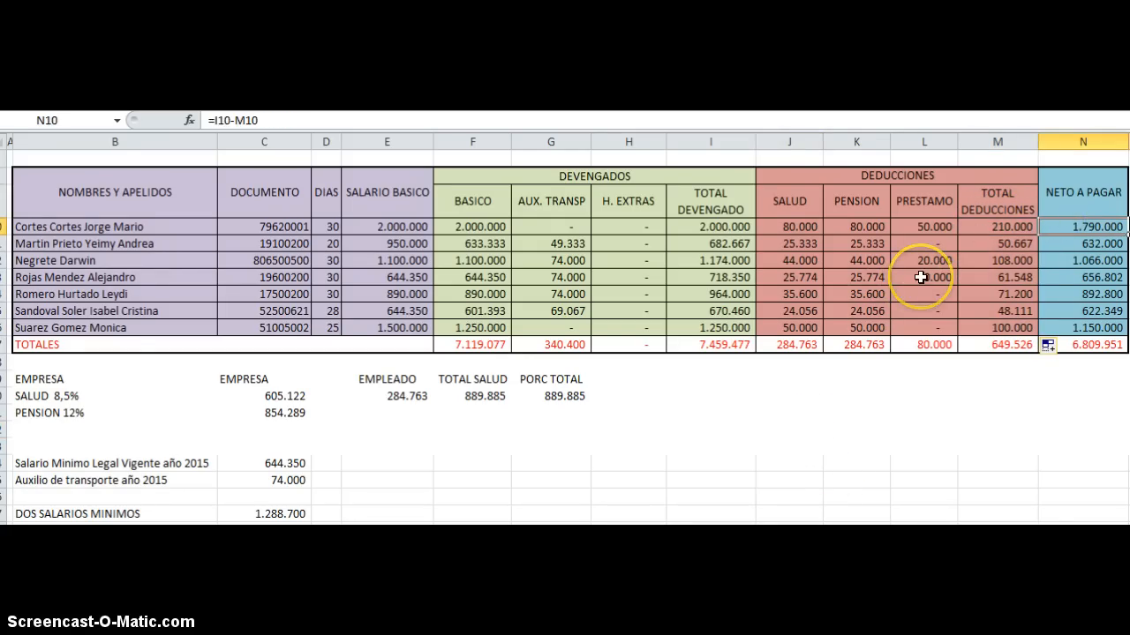
key("shift+Down")
key("shift+Down")
key("shift+Down")
key("shift+Down")
key("shift+Down")
key("shift+Down")
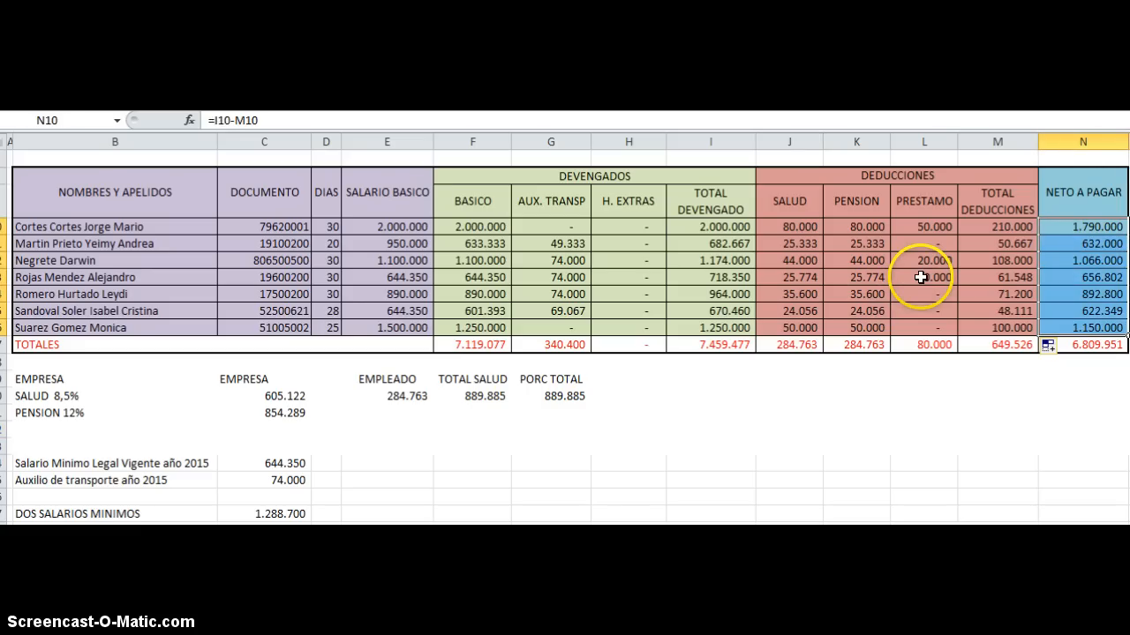
key("Delete")
key("Up")
key("Down")
key("Down")
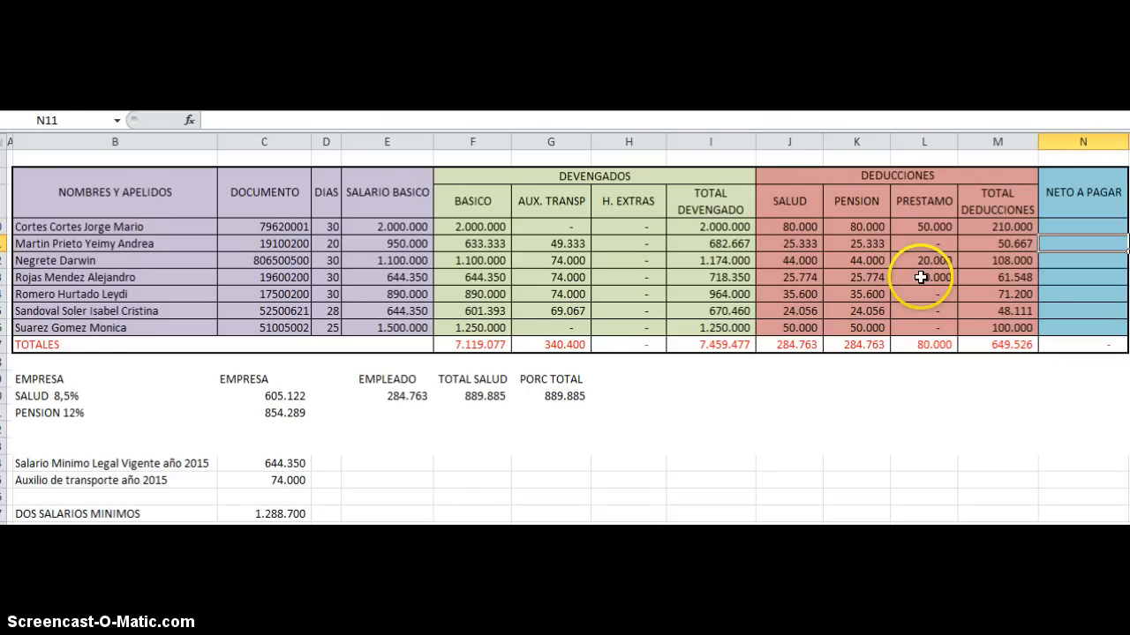
Step: Calculate the first employee's NETO A PAGAR in N10 with =I10-M10 and fill the formula down through N16
key("Up")
type("=")
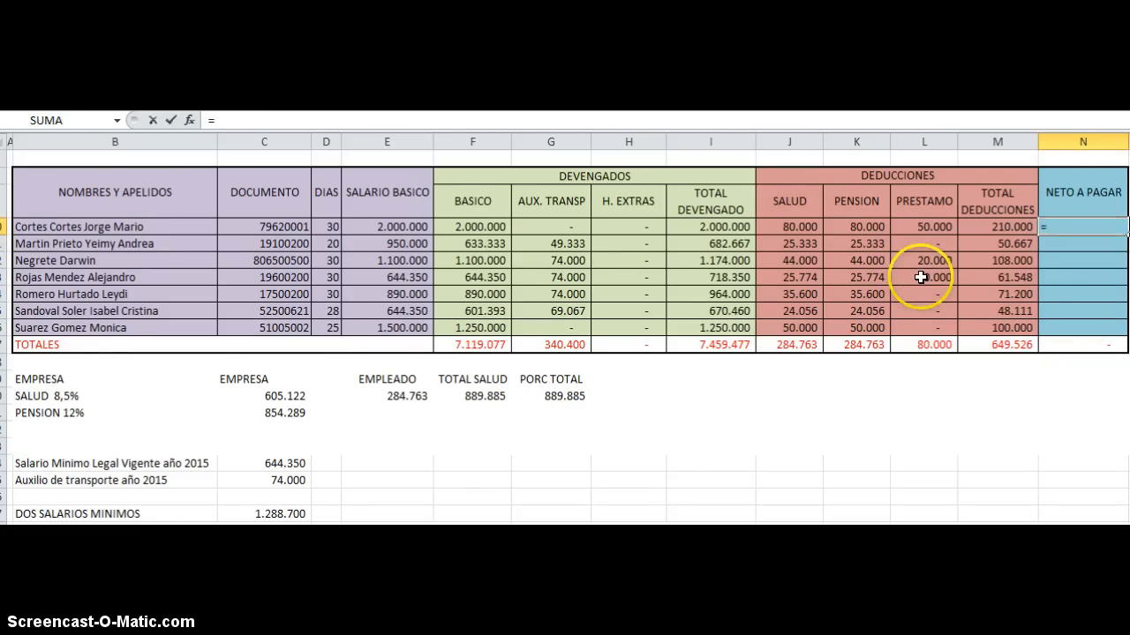
left_click(741, 227)
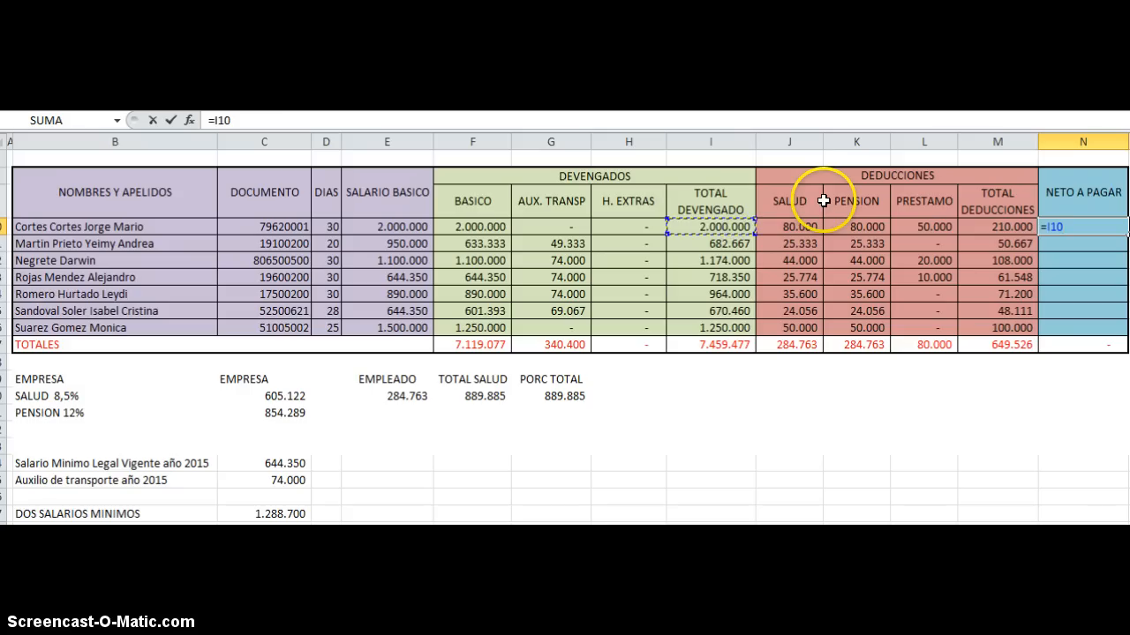
type("-")
left_click(1007, 221)
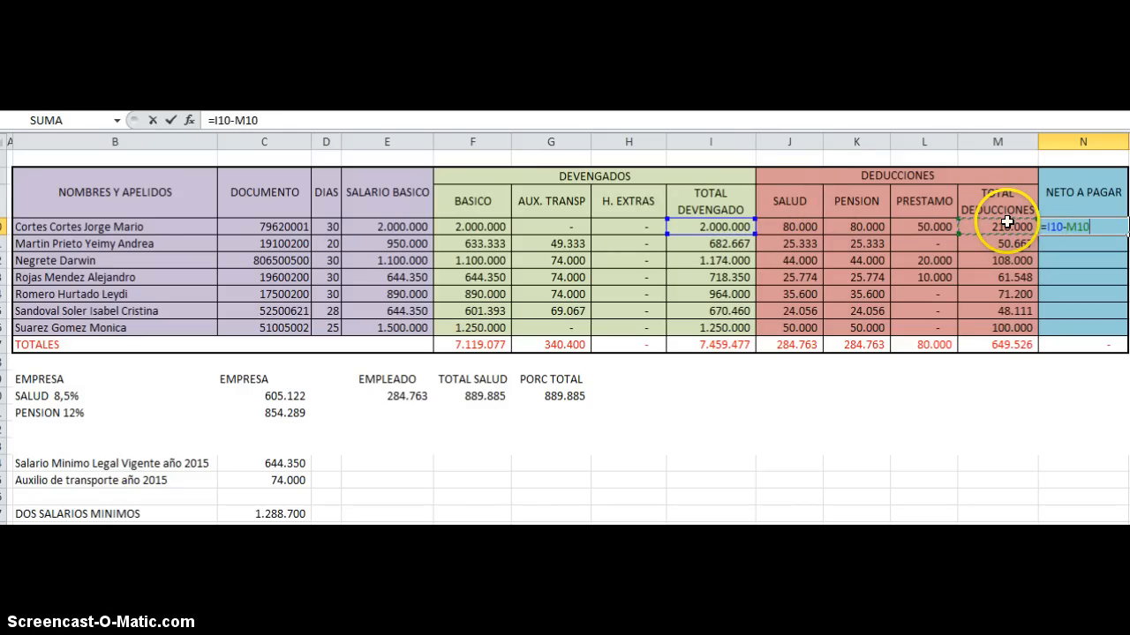
key("Return")
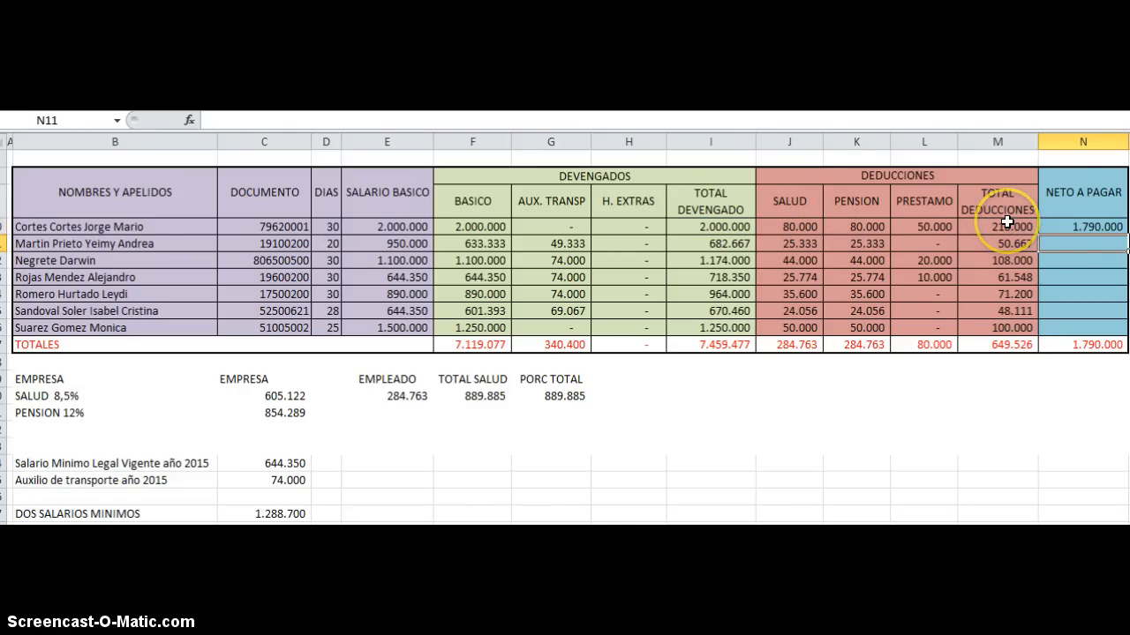
left_click(1070, 227)
left_click_drag(1123, 233, 1117, 330)
left_click(1061, 287)
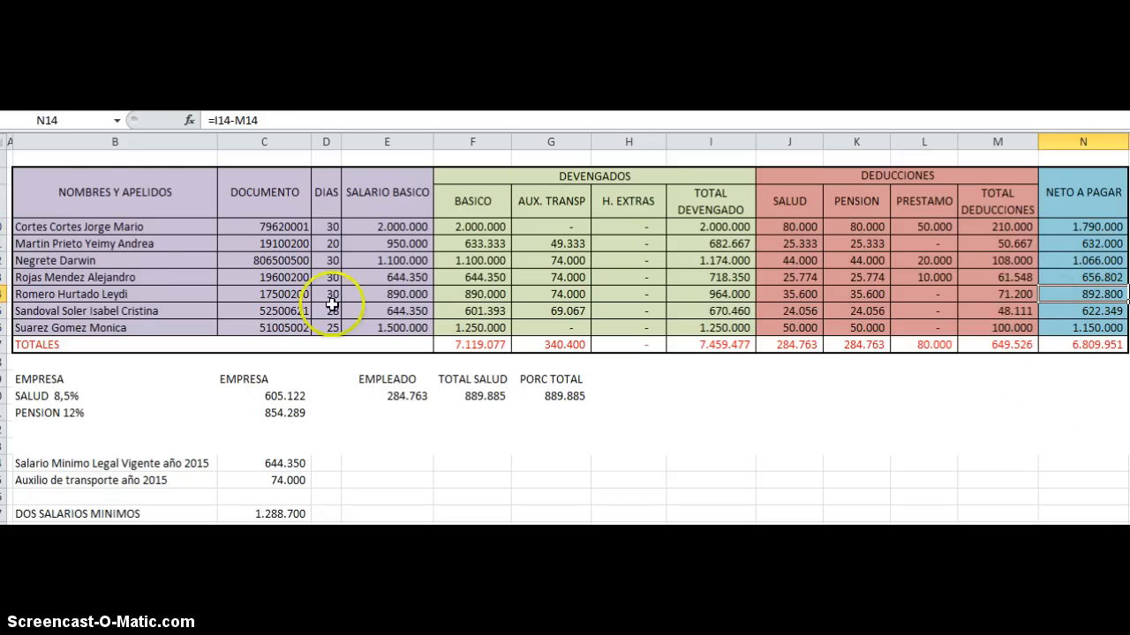
key("Left")
key("Left")
key("Left")
key("Left")
key("Left")
key("Left")
key("Left")
key("Left")
key("Left")
key("Left")
key("Left")
key("Left")
key("Left")
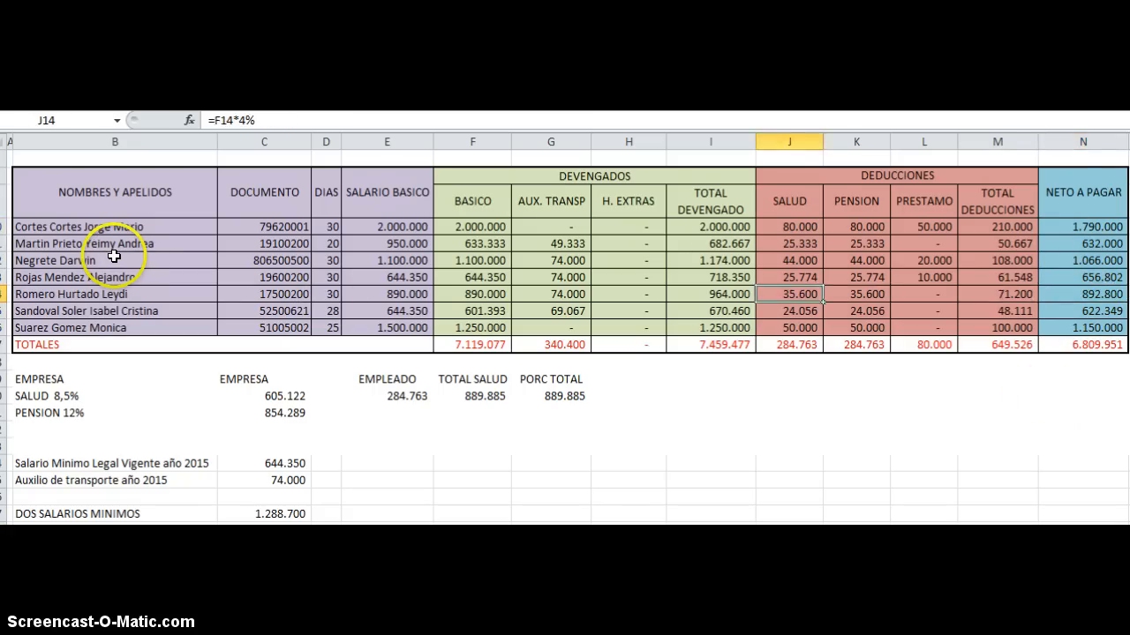
key("Right")
key("Right")
key("Right")
key("Right")
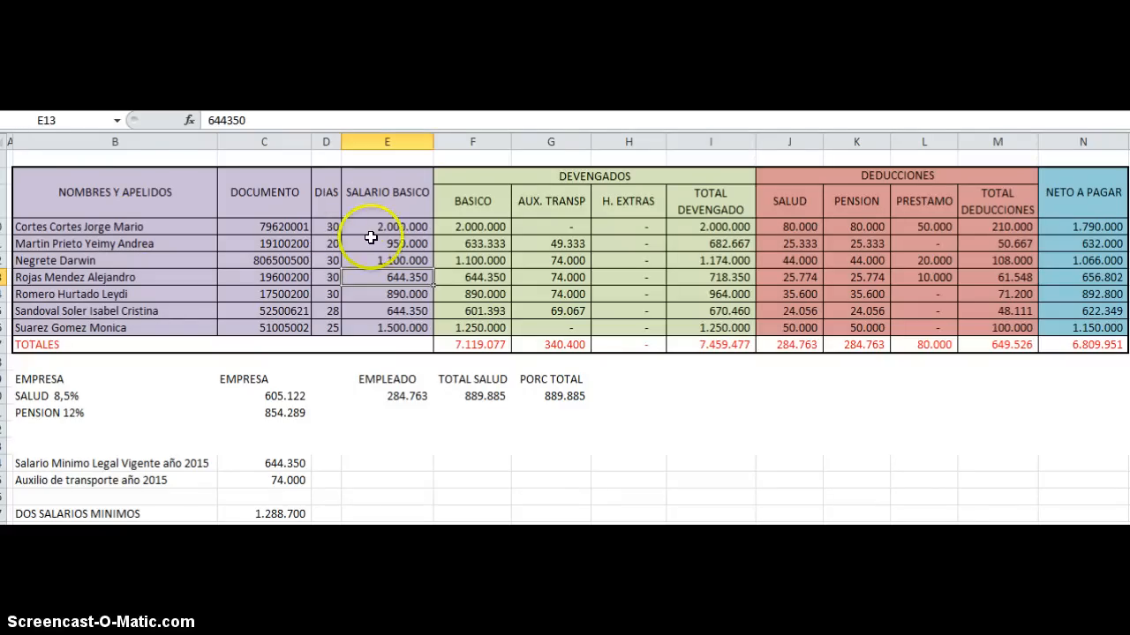
Step: Review the employees' worked days in the DIAS cells D10, D11 and D13
left_click(325, 227)
left_click(327, 244)
left_click(331, 278)
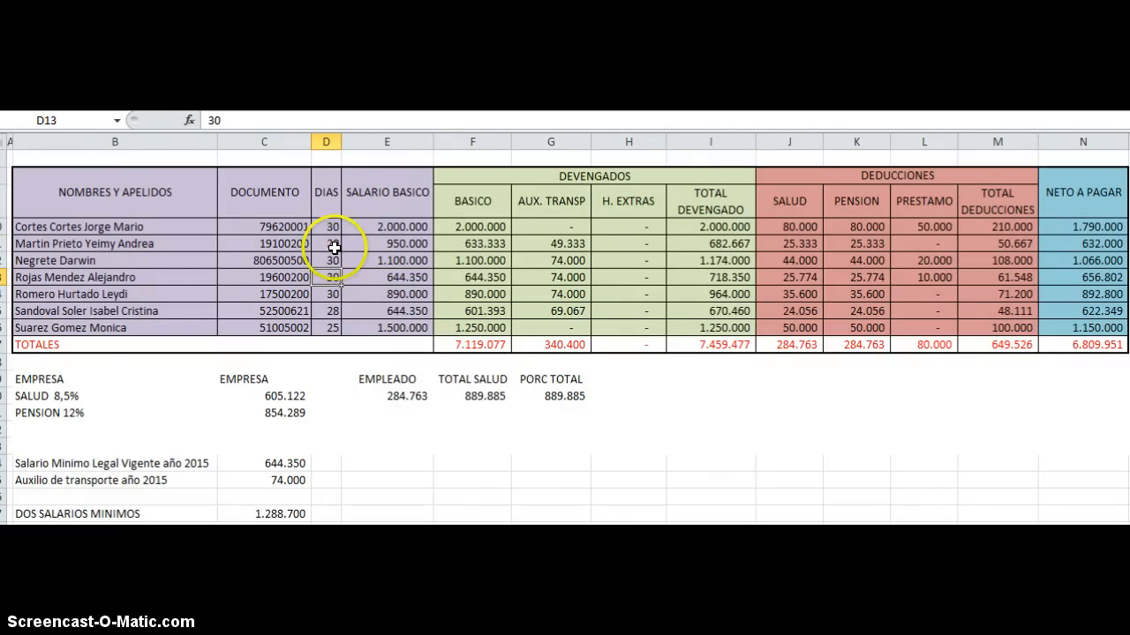
left_click(332, 246)
left_click(331, 276)
left_click(332, 276)
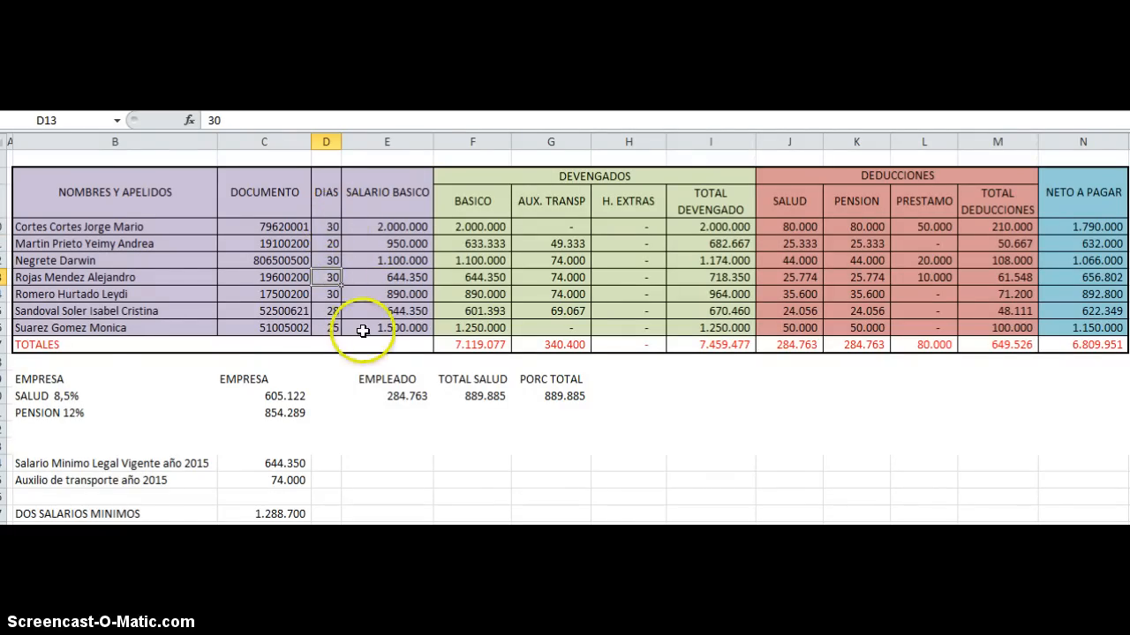
Step: Review the EMPRESA block in B19:B21, the company's SALUD formula in C20 and the Salario Minimo Legal Vigente label in B24
left_click(115, 376)
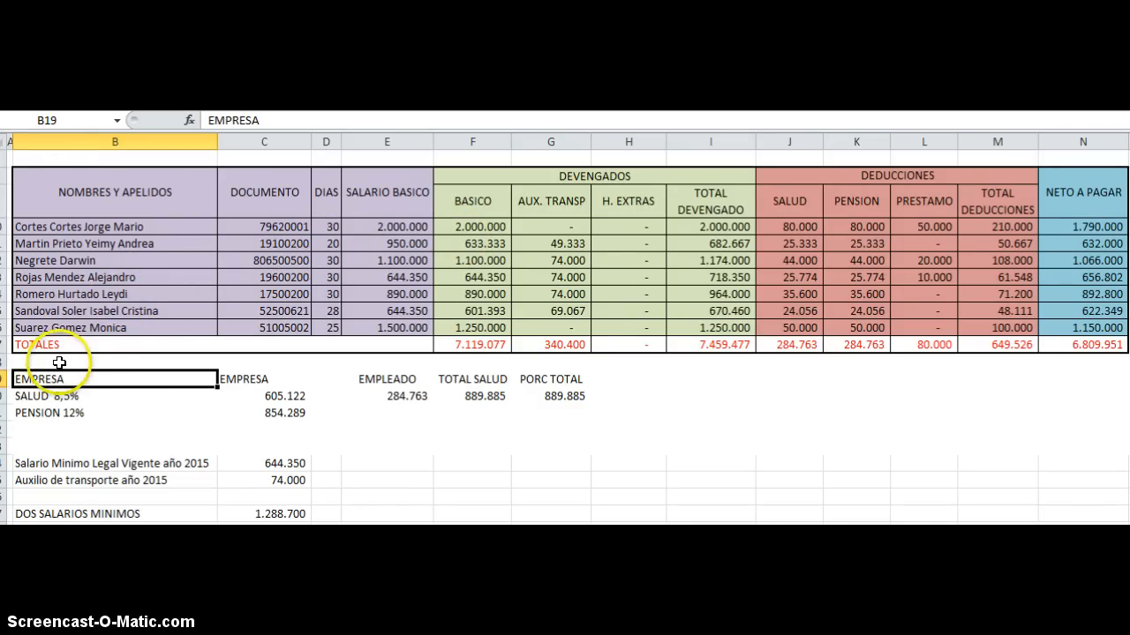
left_click_drag(66, 379, 66, 415)
left_click(236, 393)
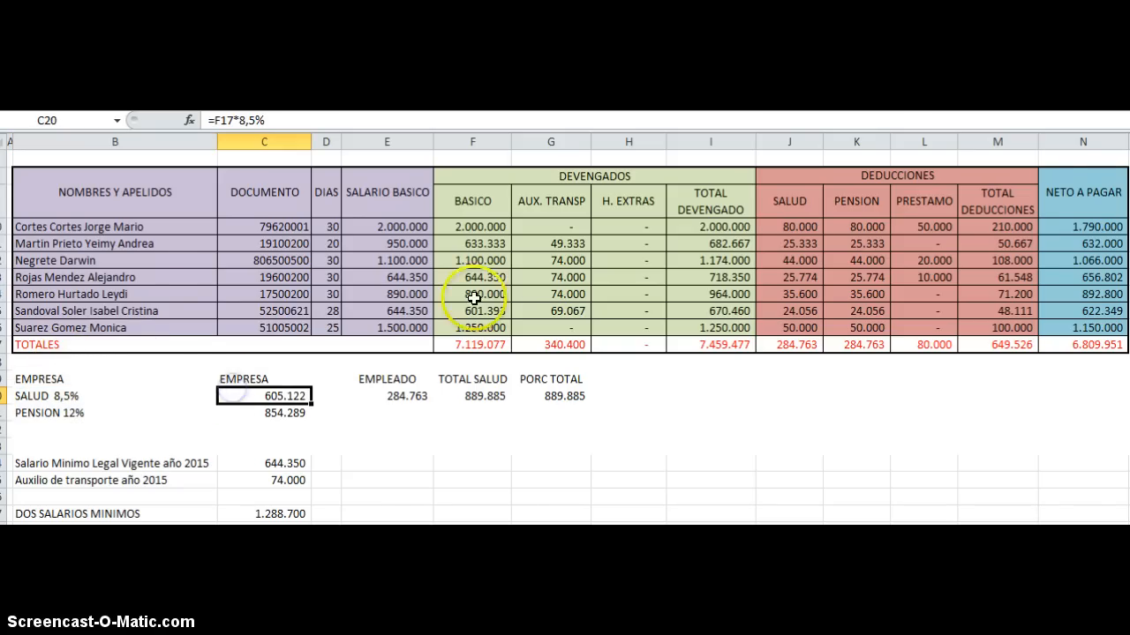
scroll(168, 406, "down", 1)
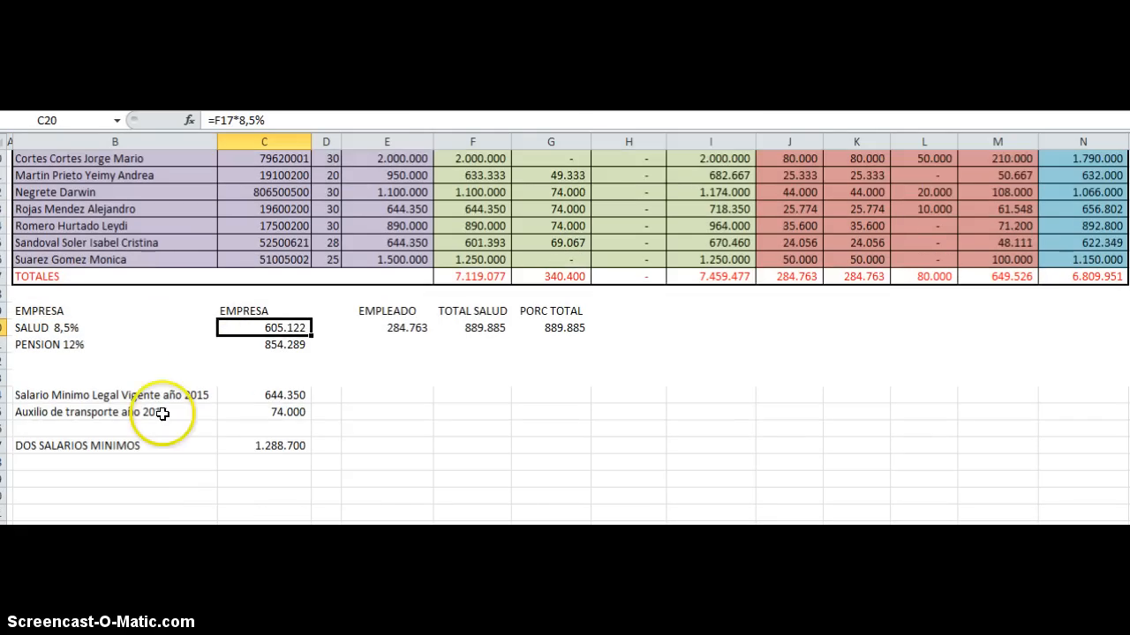
left_click(51, 395)
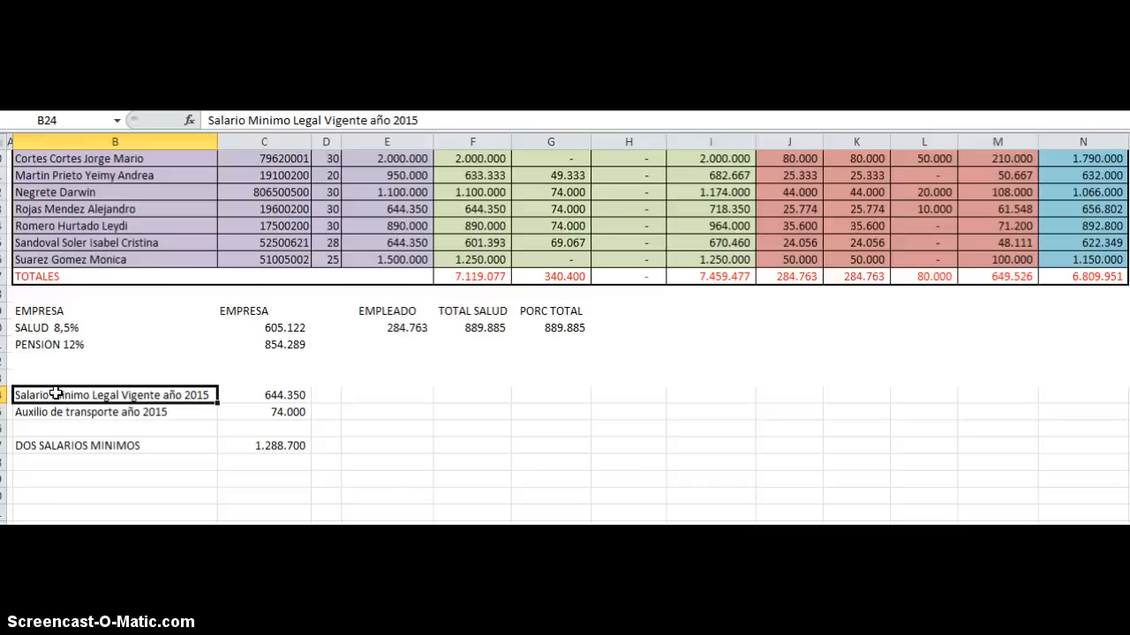
Step: Enter the label NOMBRE in F24, beside the Salario Minimo Legal Vigente row
left_click(468, 408)
left_click(474, 396)
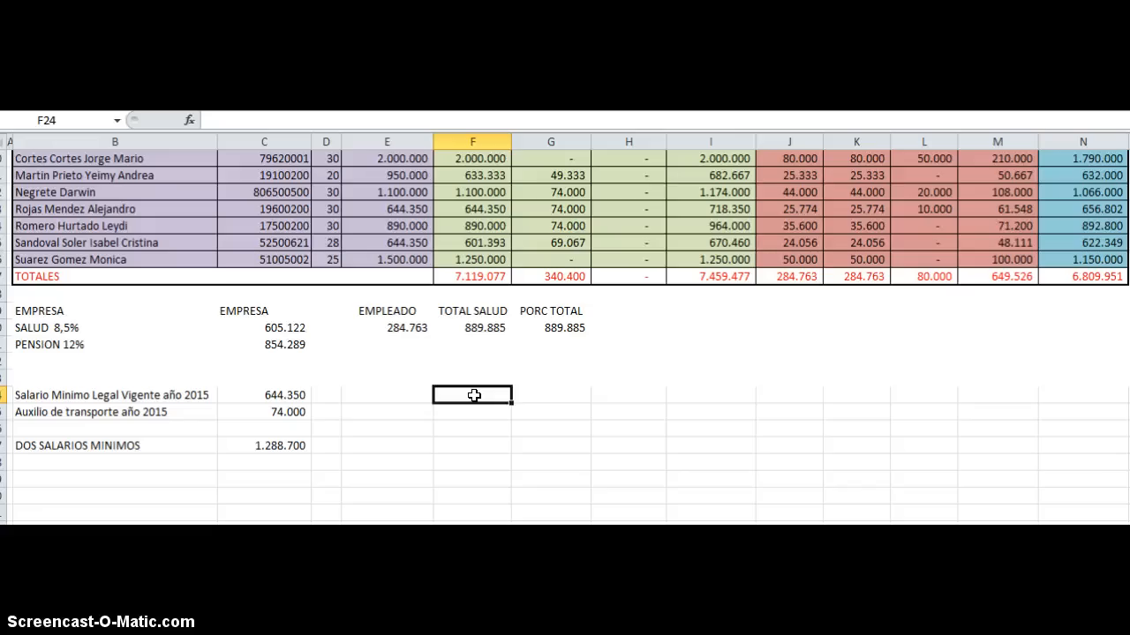
scroll(476, 396, "up", 3)
scroll(475, 395, "down", 3)
type("NOMBRE")
key("Return")
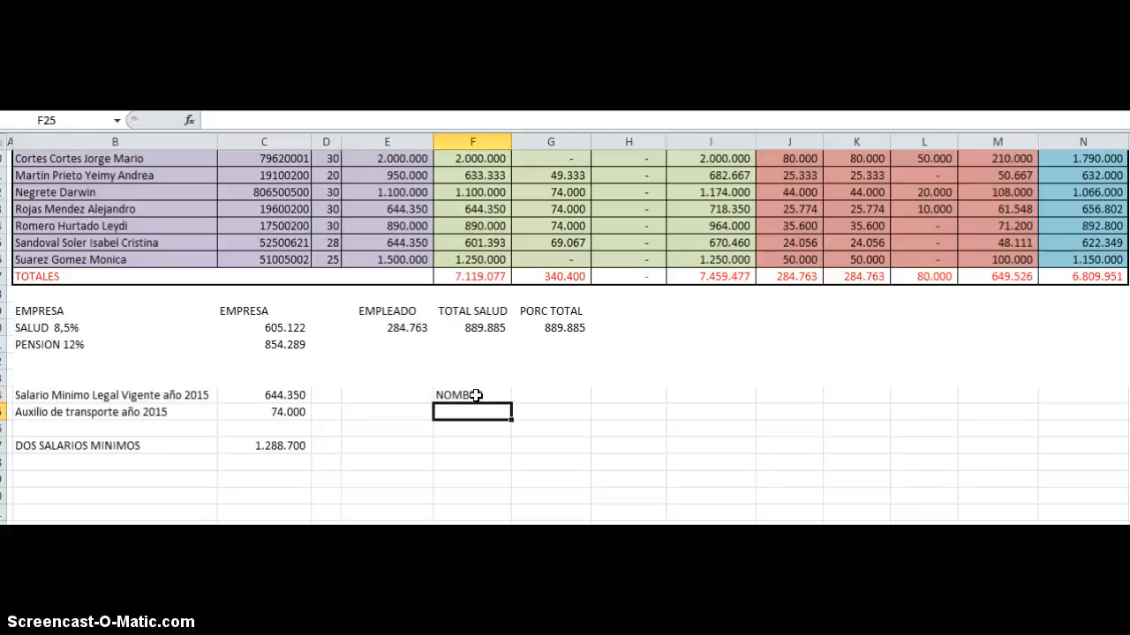
Step: Link G24 to the first employee's name with the formula =B10
key("Up")
key("Right")
scroll(476, 396, "up", 3)
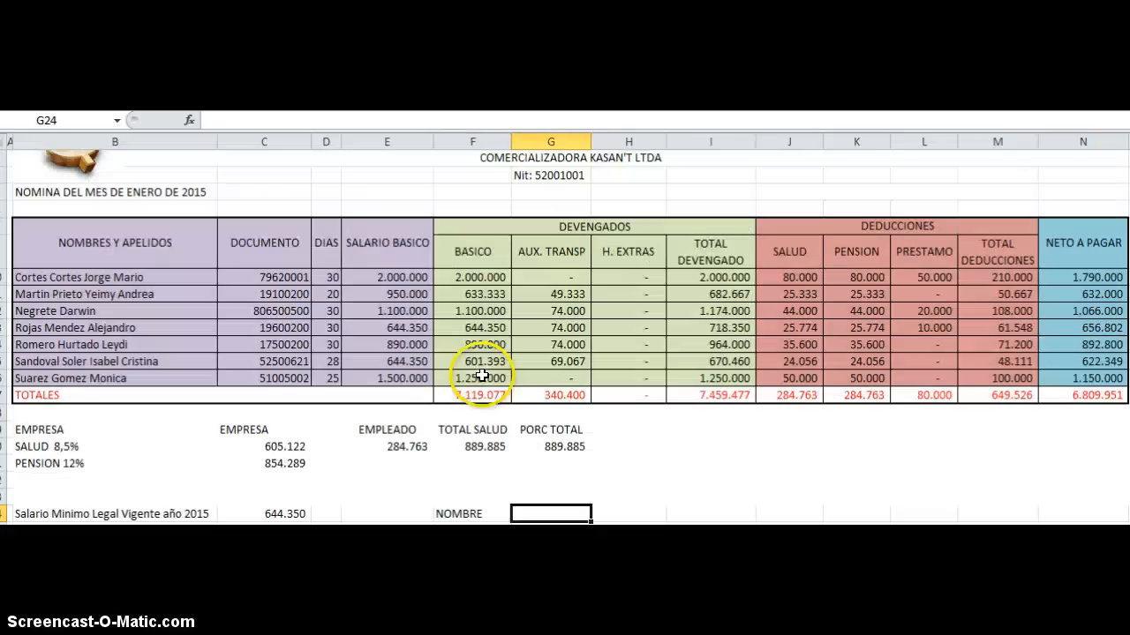
scroll(569, 502, "down", 1)
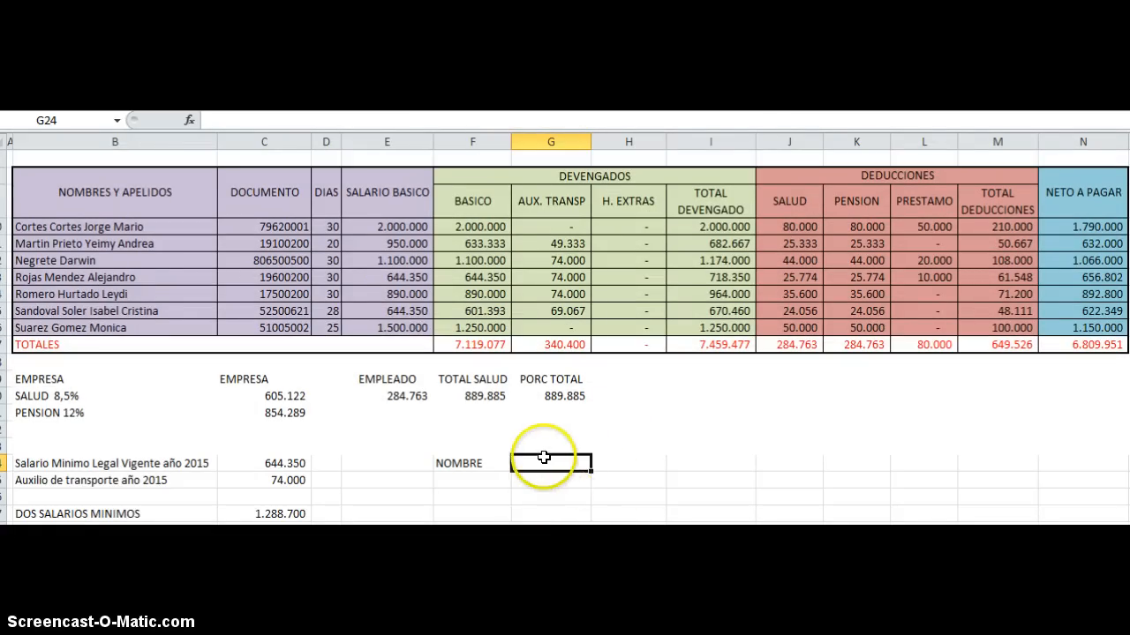
type("=")
left_click(141, 227)
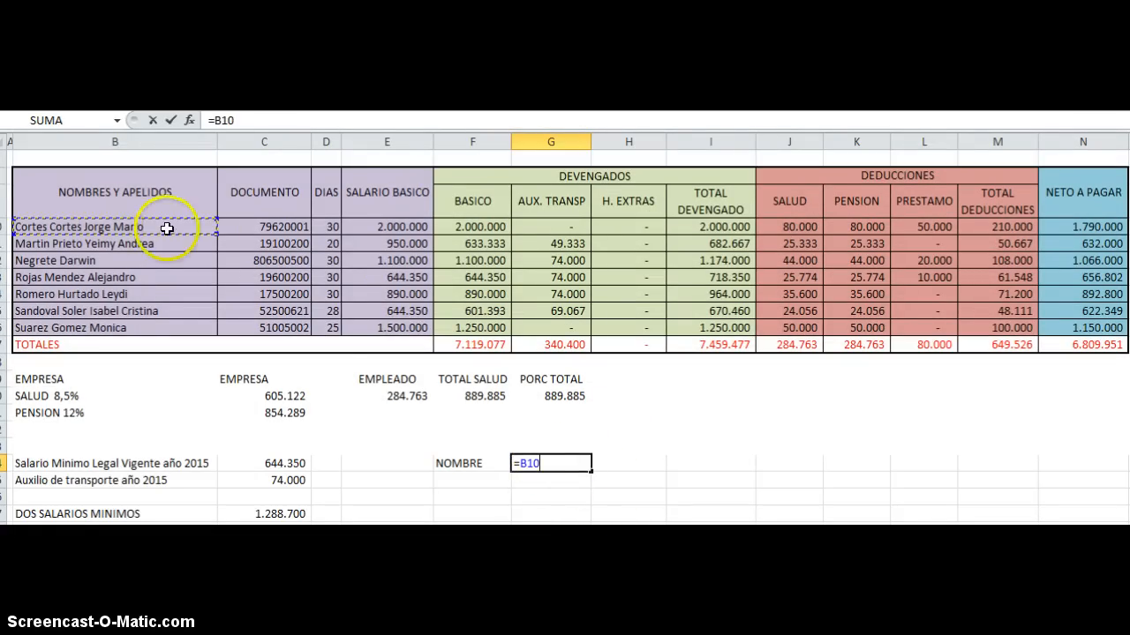
key("Return")
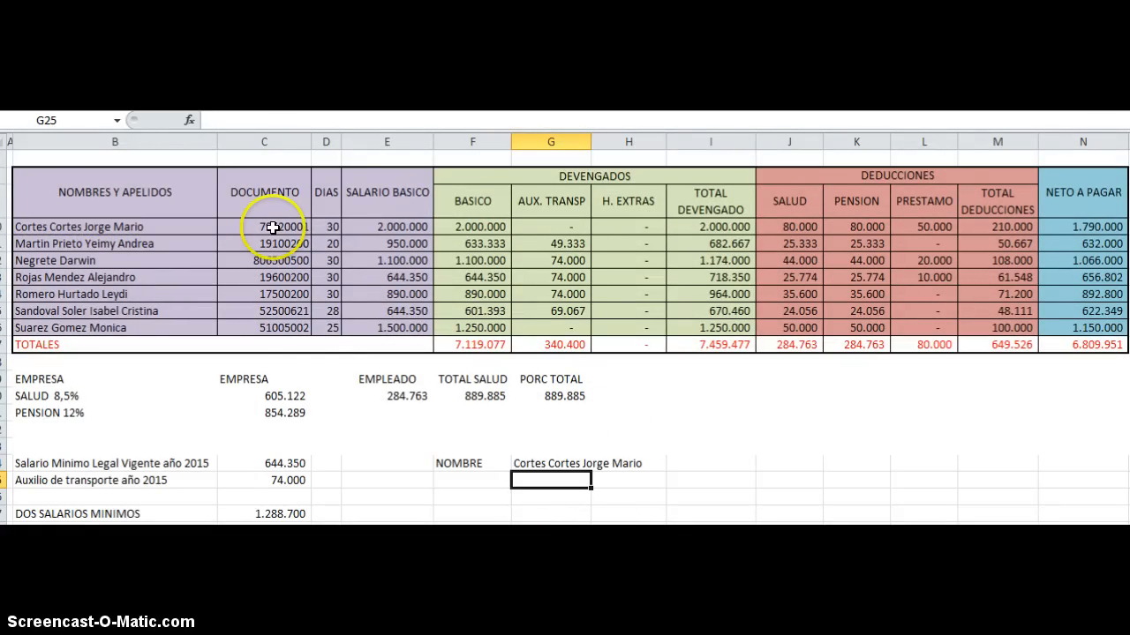
Step: Label F25 as DOCUMENTO and link G25 to the first employee's document number with =C10
left_click(445, 479)
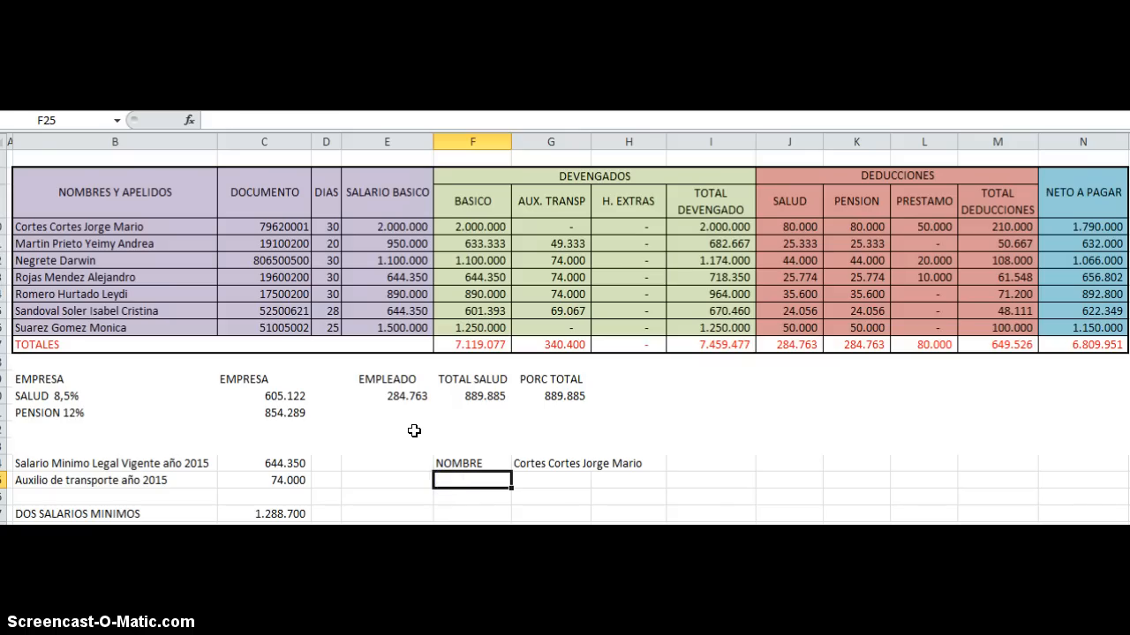
type("DOCUEM")
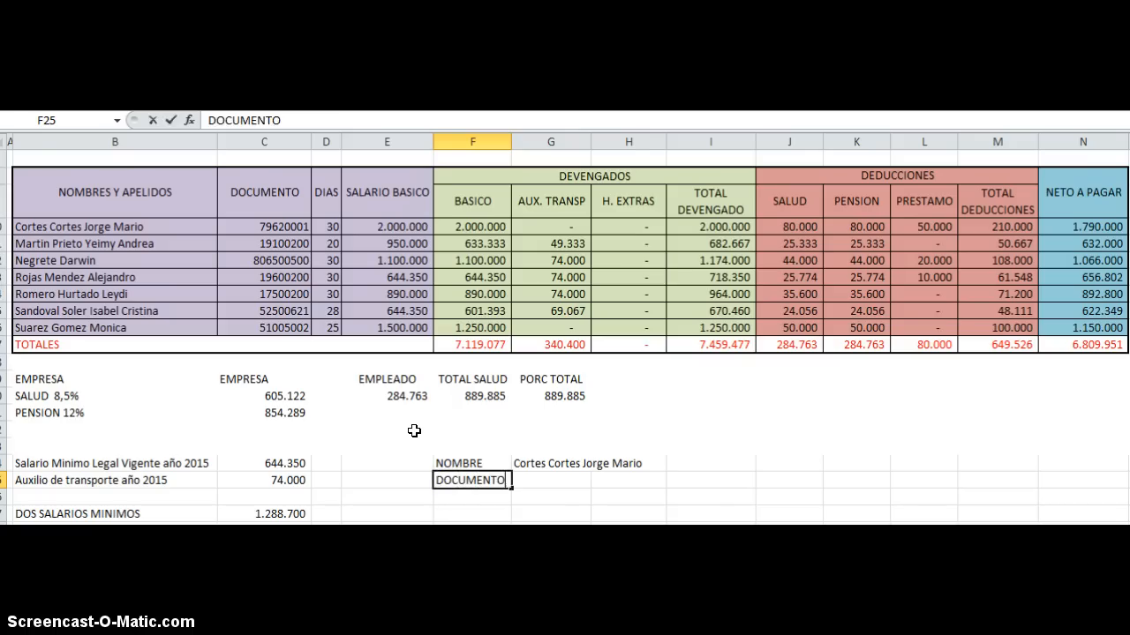
key("Return")
key("Up")
key("Right")
type("=")
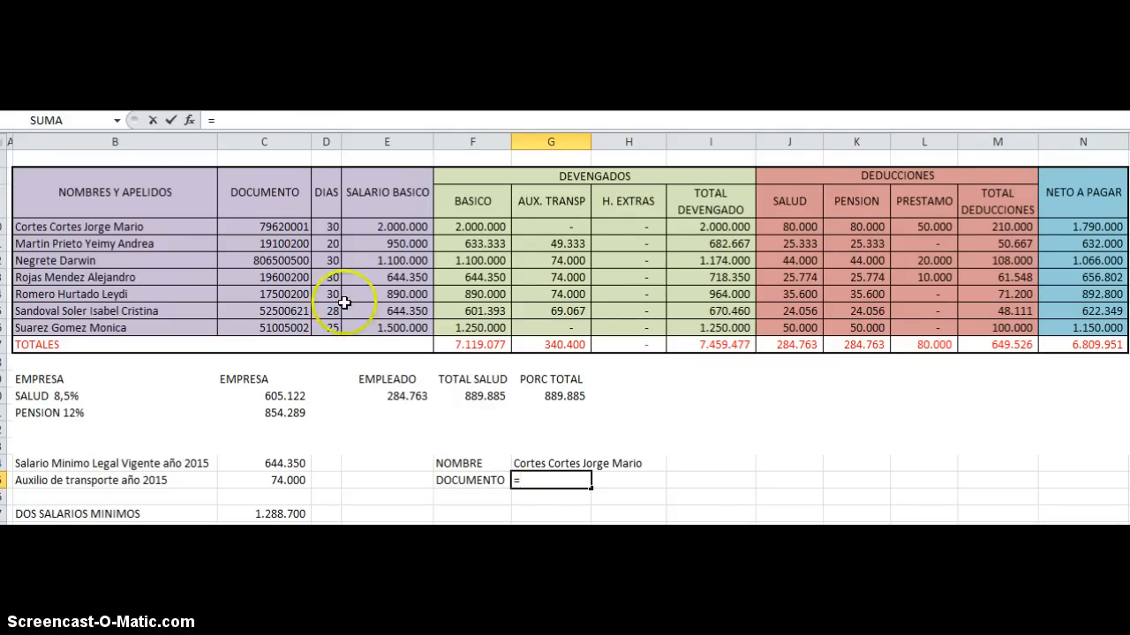
left_click(282, 226)
key("Return")
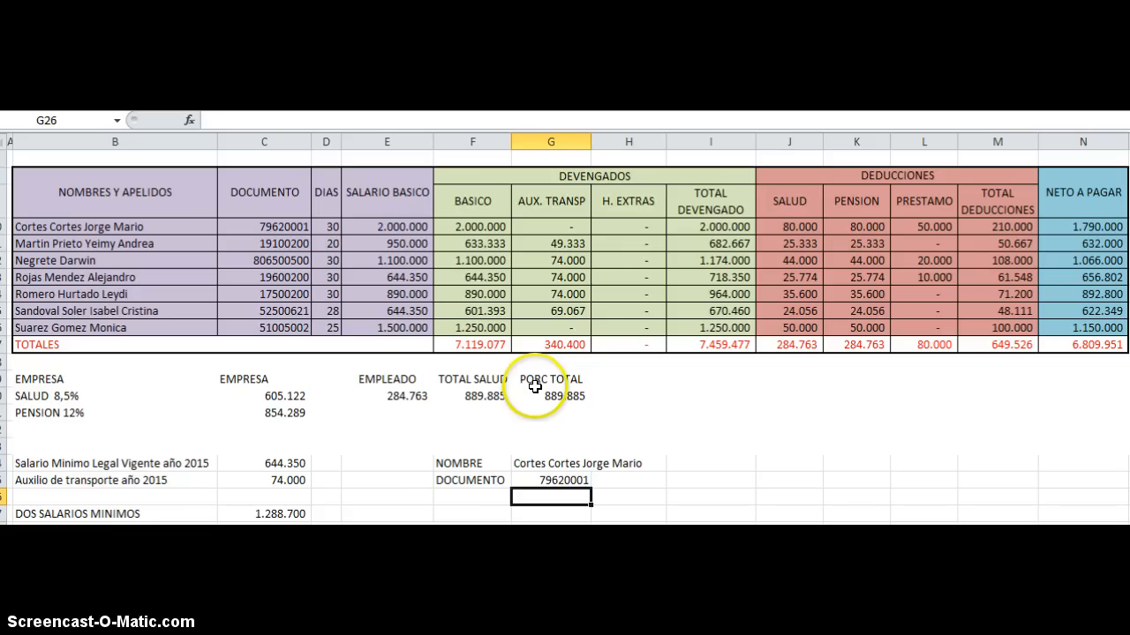
key("Up")
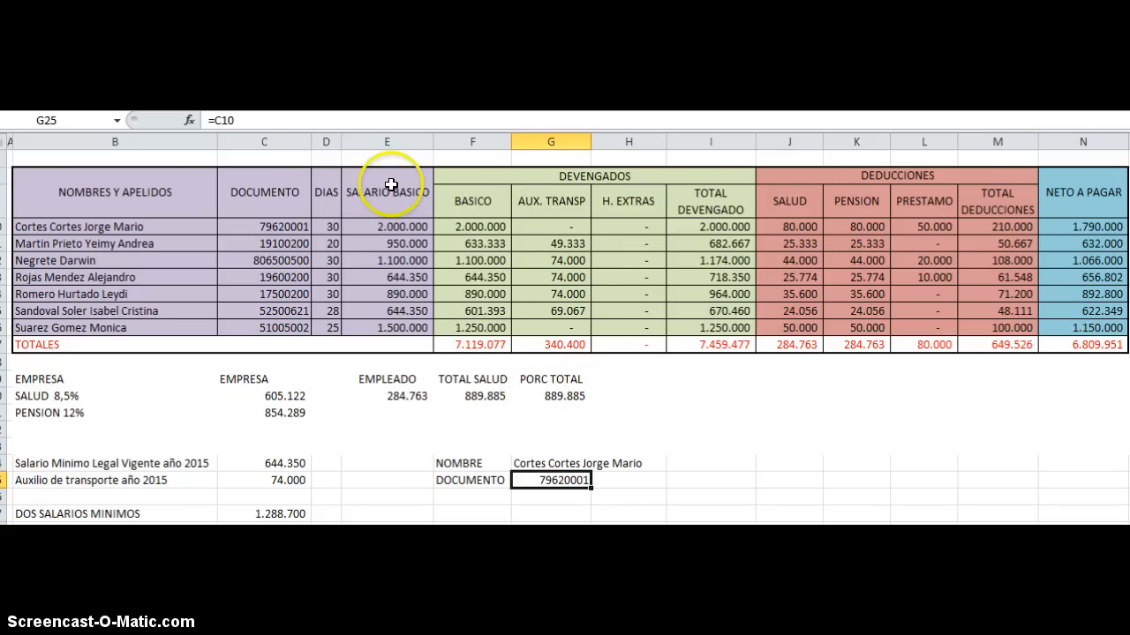
Step: Enter the heading DEVENGADOS in F27, below the employee's name and document rows
scroll(512, 424, "down", 2)
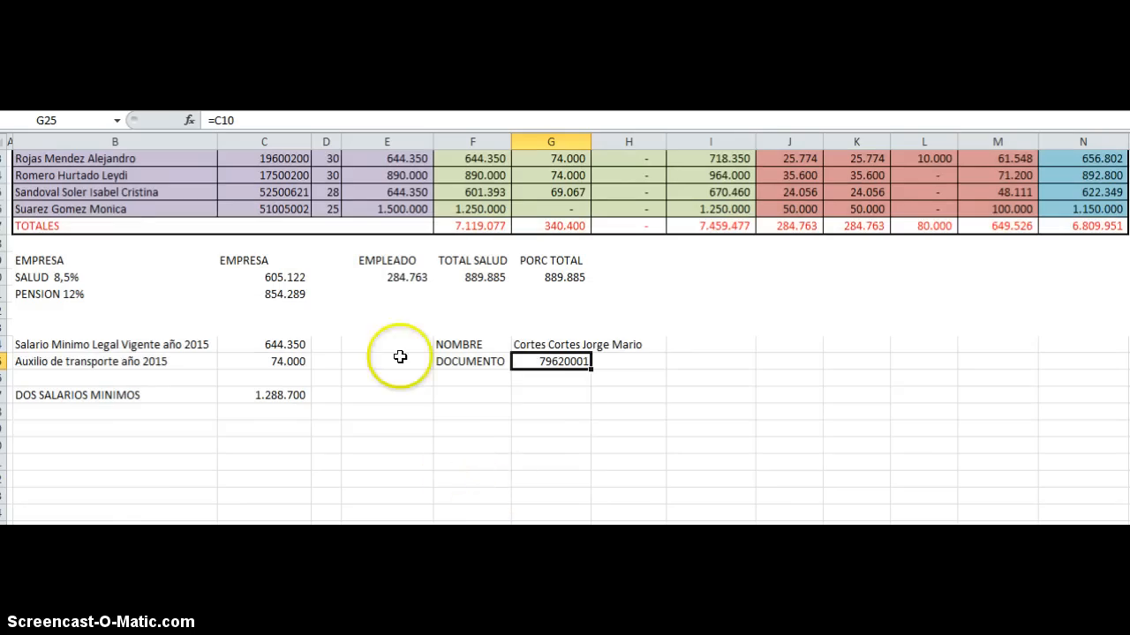
left_click_drag(461, 346, 701, 371)
left_click(550, 428)
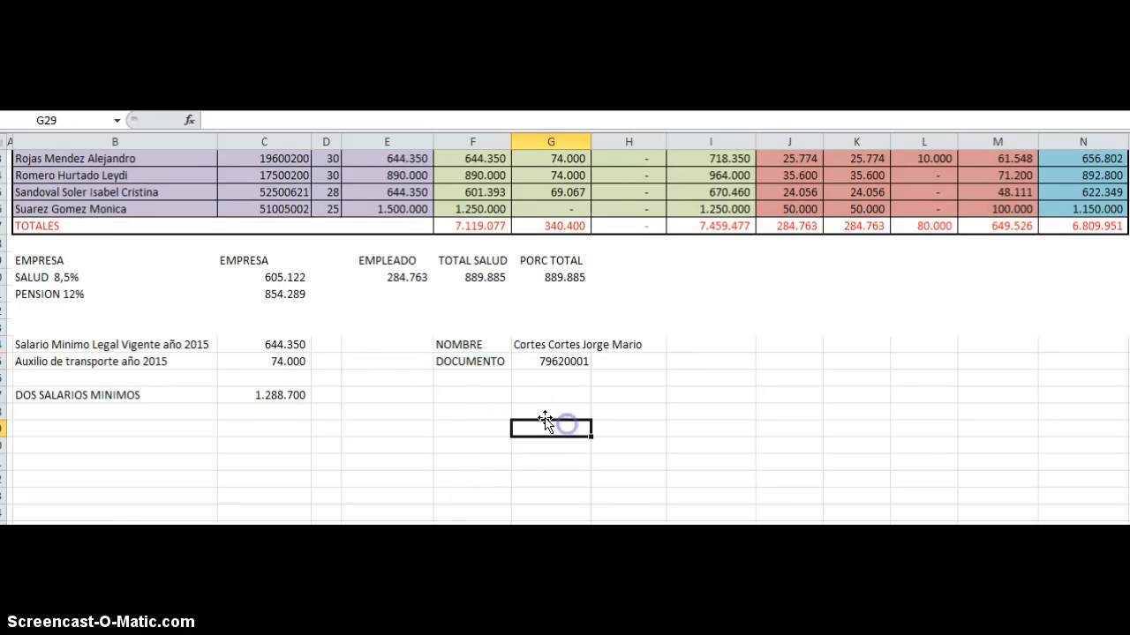
left_click(467, 398)
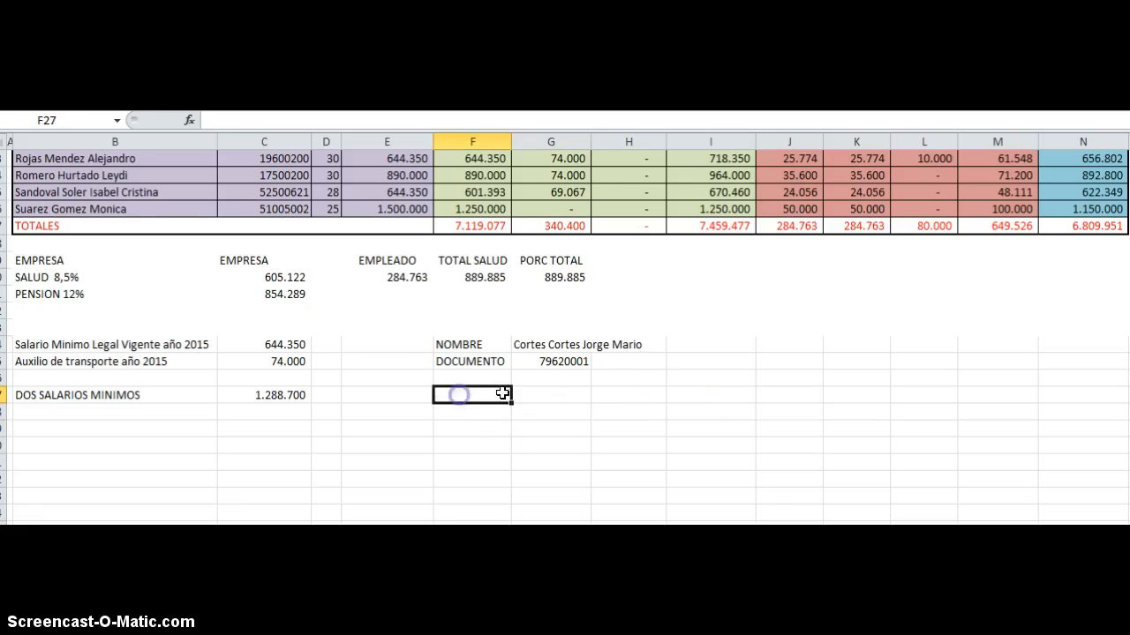
type("DEVENGADOS")
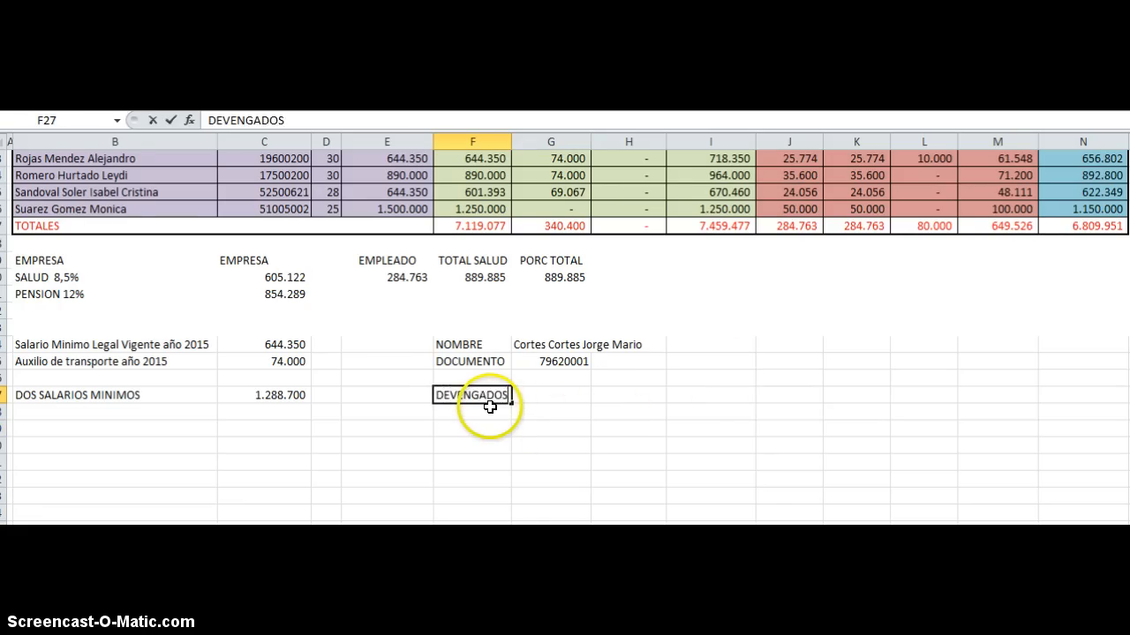
key("Return")
Step: Enter the heading DEDUCCIONES in H27, on the same row as DEVENGADOS
key("Up")
key("Right")
key("Right")
type("DE")
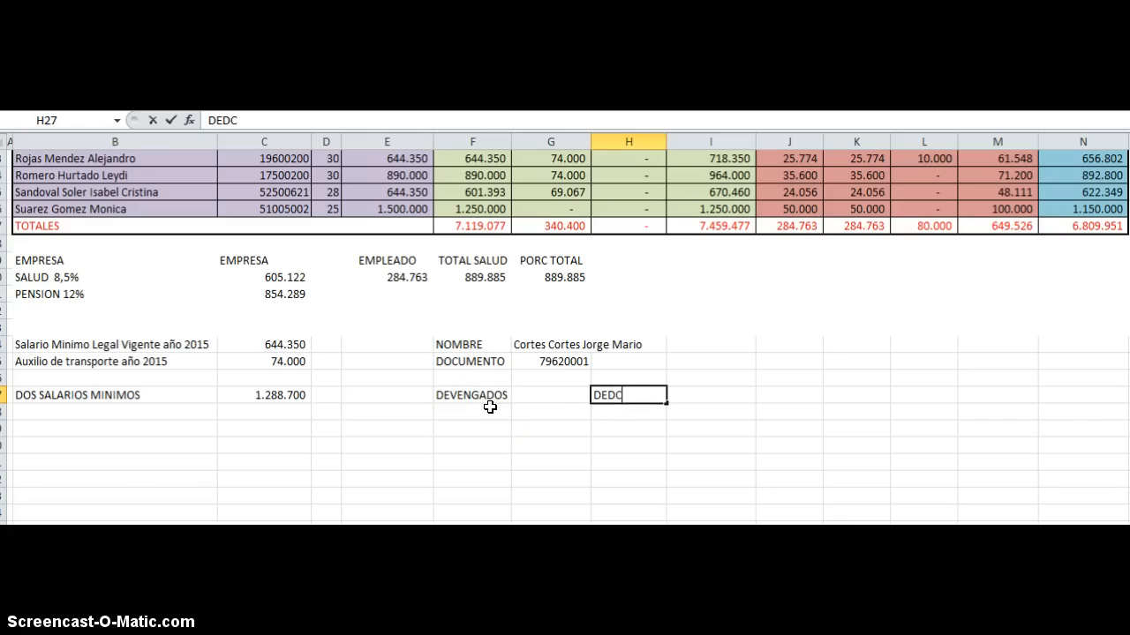
type("DUCCIONES")
key("Return")
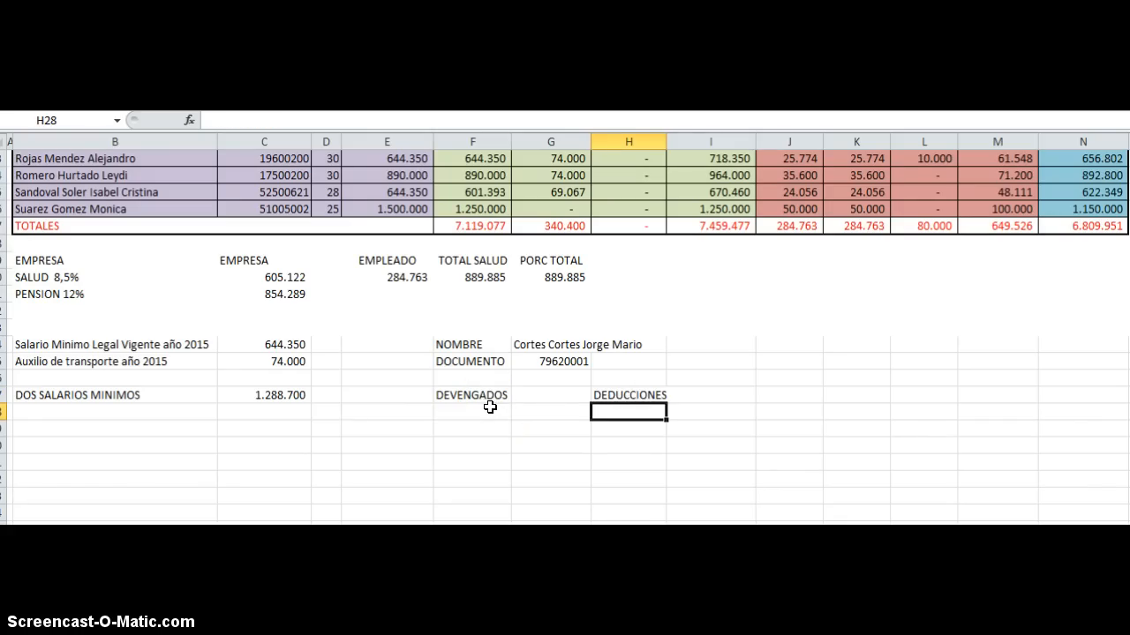
Step: Clear the draft pay slip in F24:I28
key("Left")
key("Left")
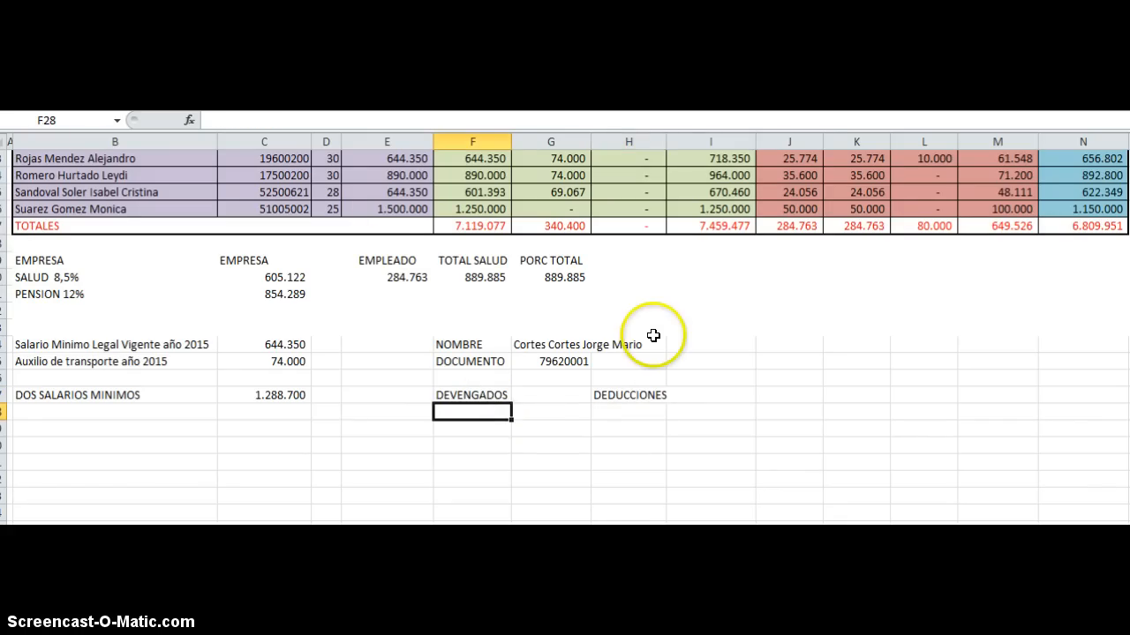
scroll(432, 300, "up", 3)
scroll(435, 293, "down", 2)
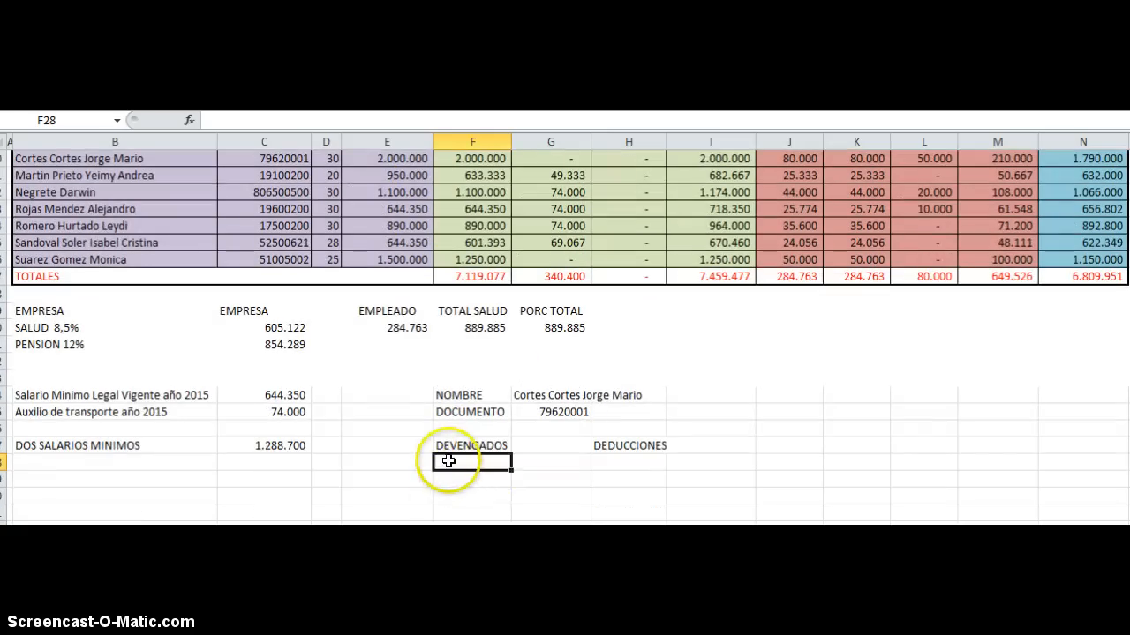
left_click_drag(444, 397, 676, 454)
key("Delete")
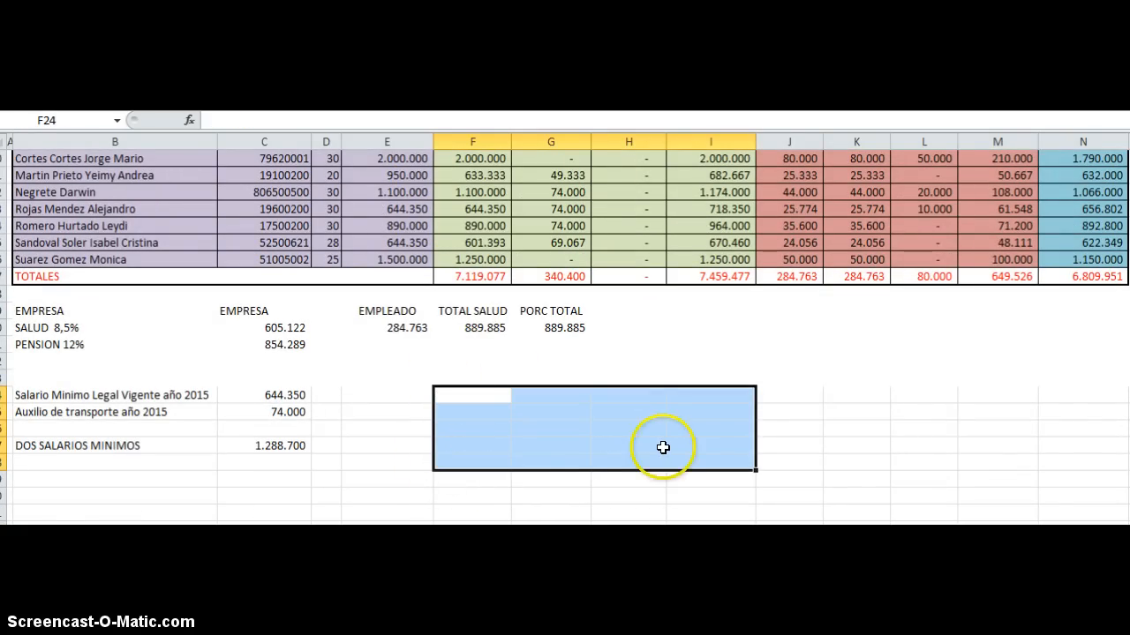
left_click(556, 450)
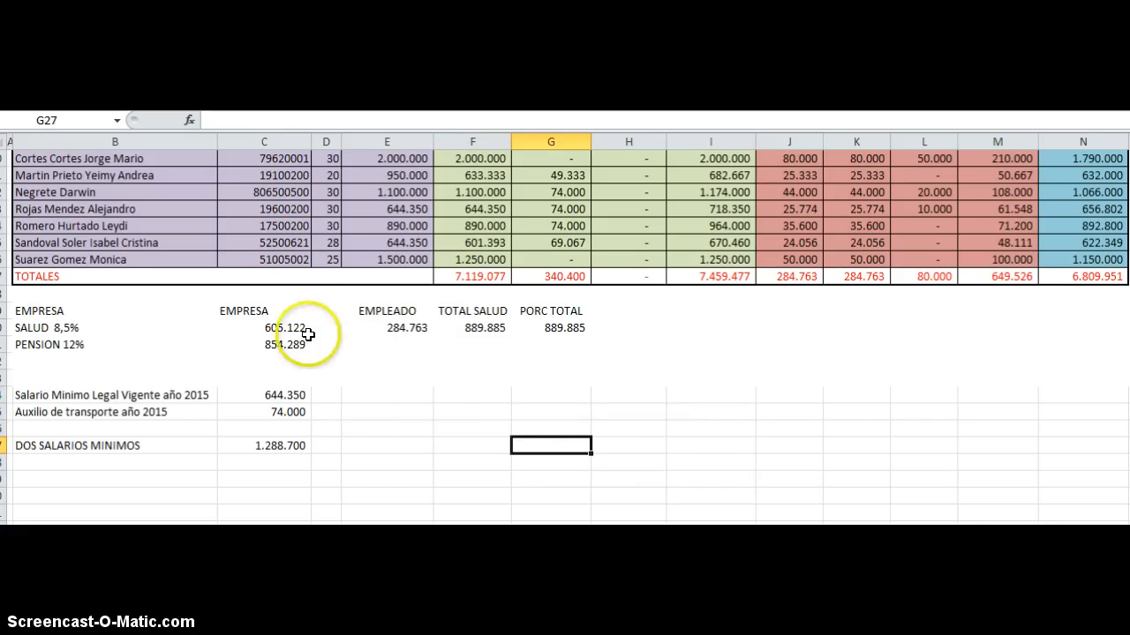
Step: Review the EMPRESA heading in B19, the SALUD 8,5% label in B20 and the company's health contribution in C20
left_click(93, 329)
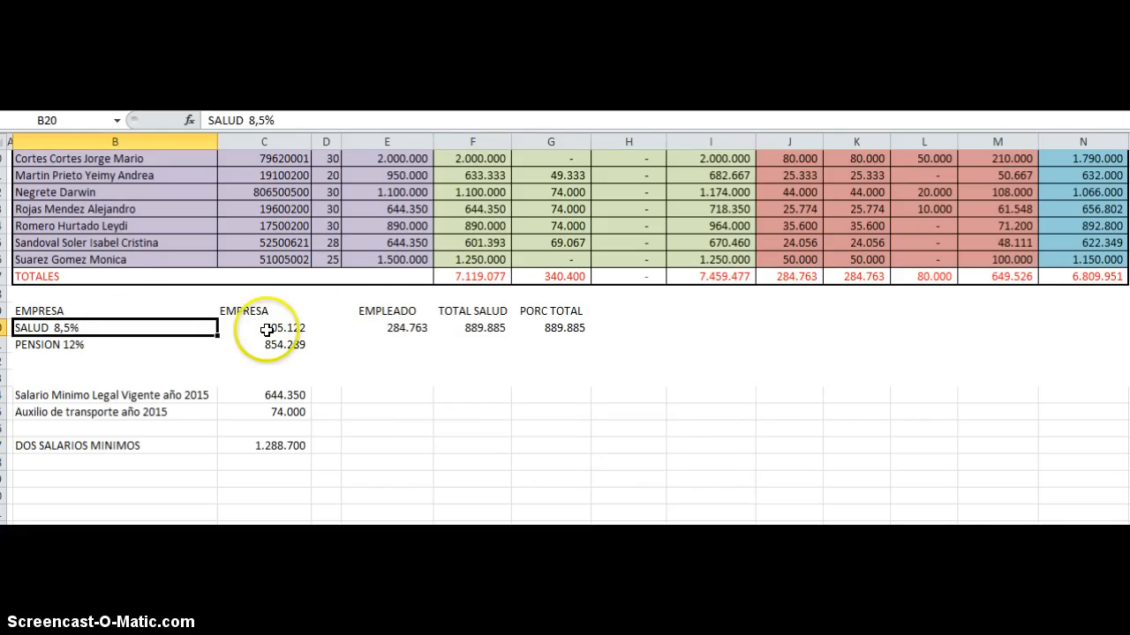
key("Up")
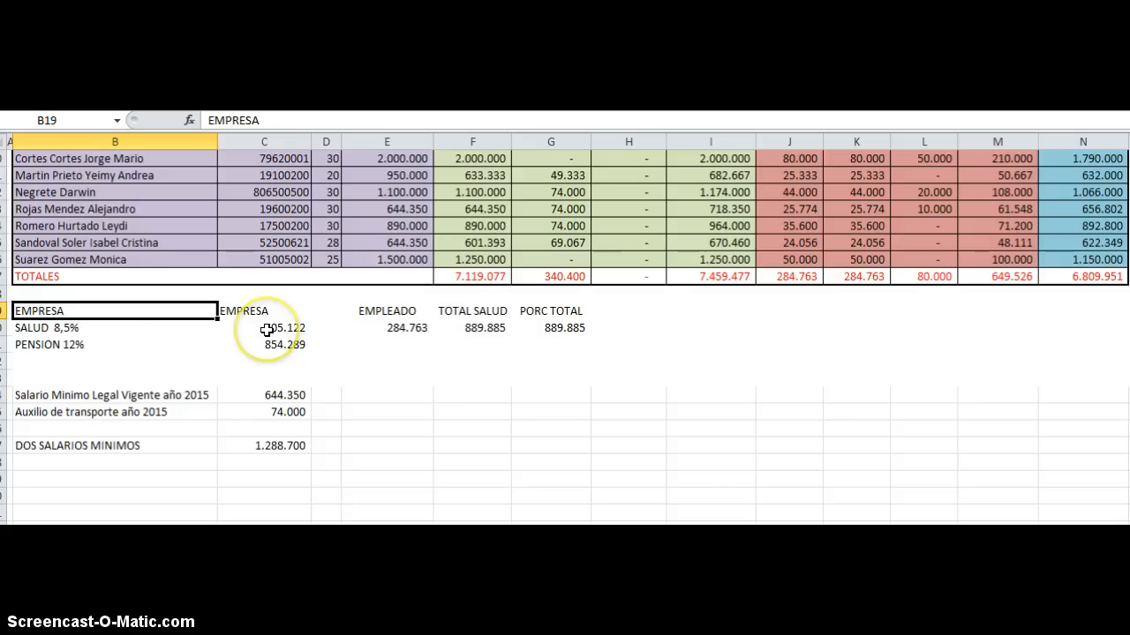
left_click(78, 327)
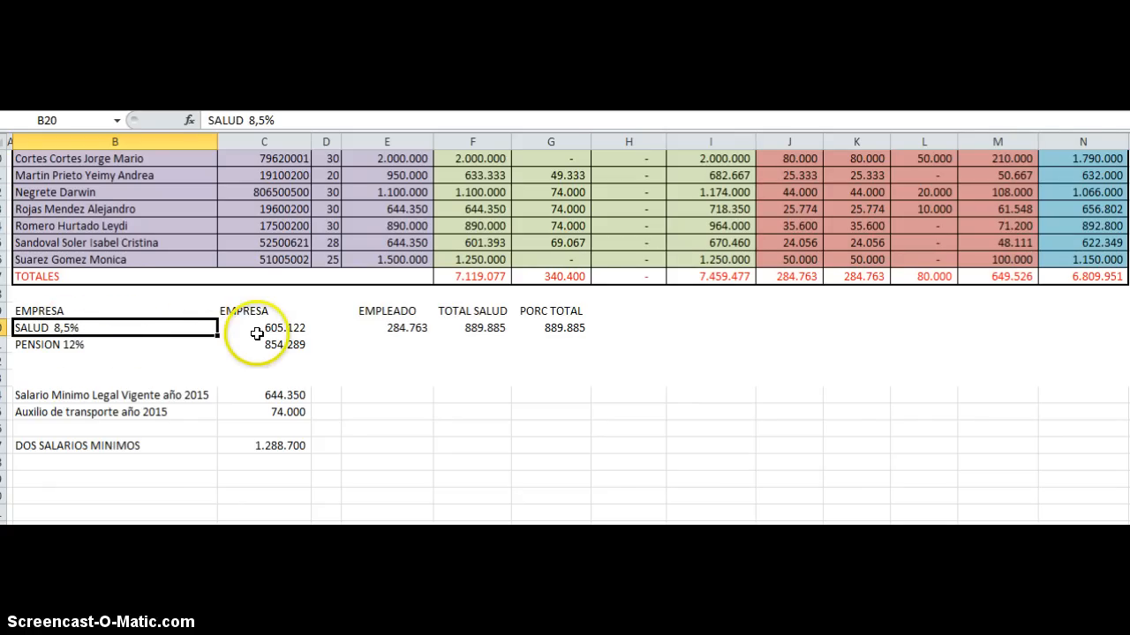
left_click(257, 333)
left_click(85, 329)
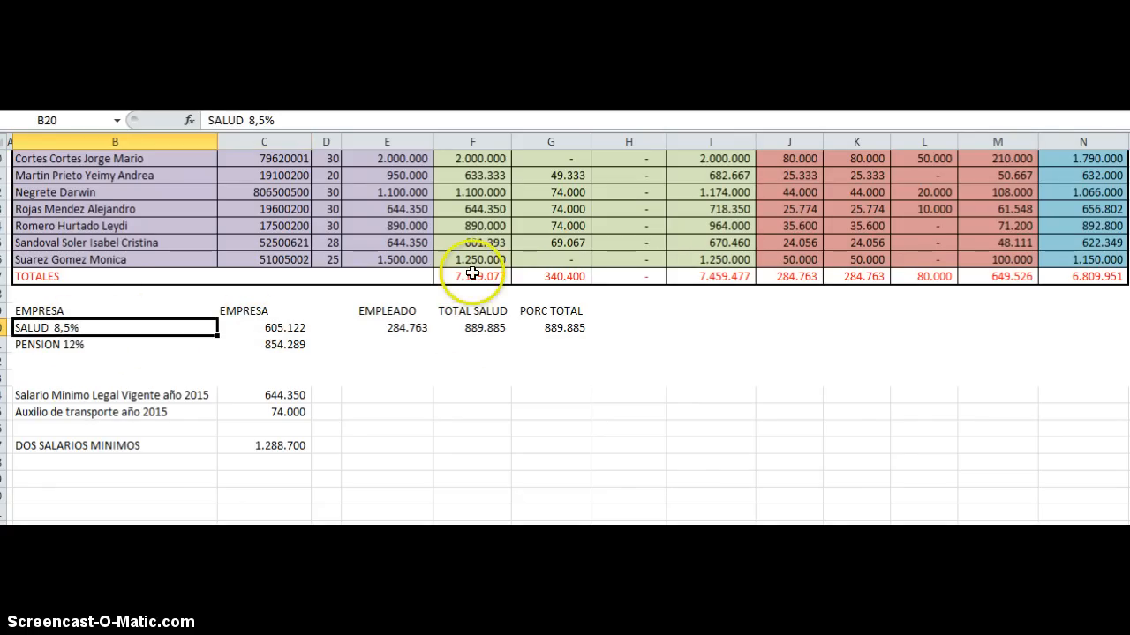
Step: Examine the BASICO total in F17 and the company's SALUD and PENSION formulas in C20 and C21
left_click(473, 274)
scroll(477, 282, "up", 3)
scroll(482, 292, "down", 2)
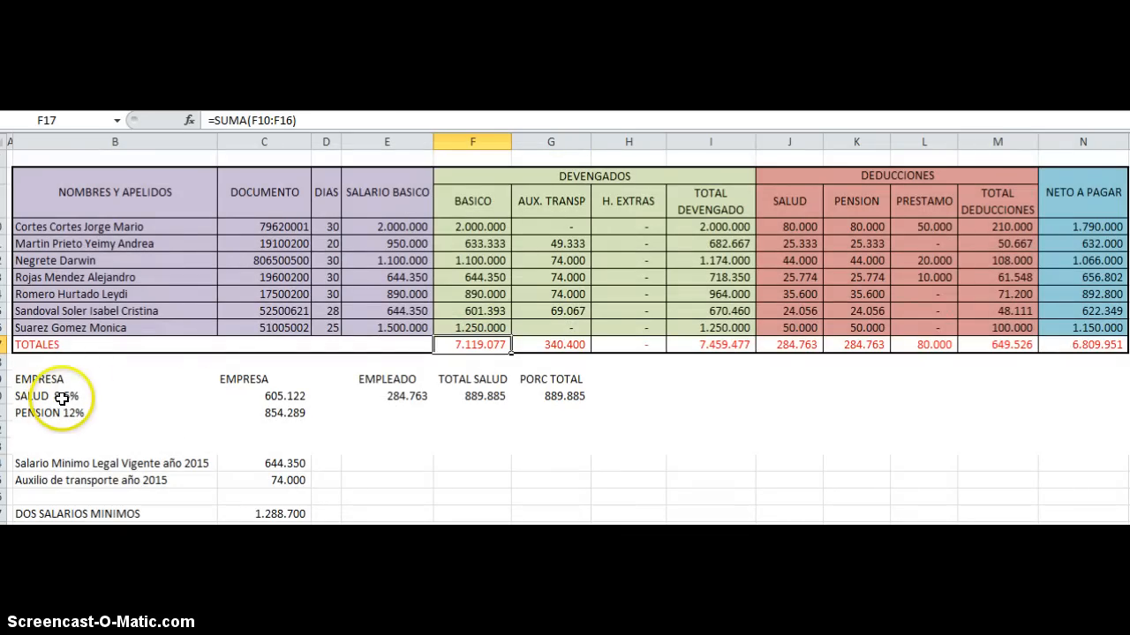
left_click(275, 396)
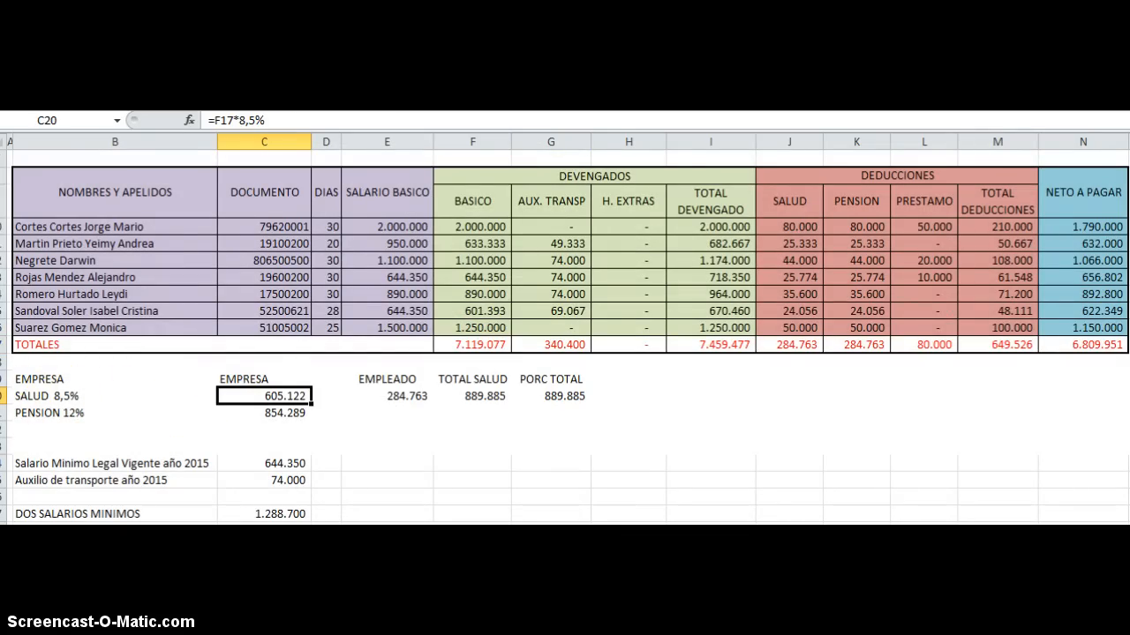
left_click(68, 414)
left_click(275, 416)
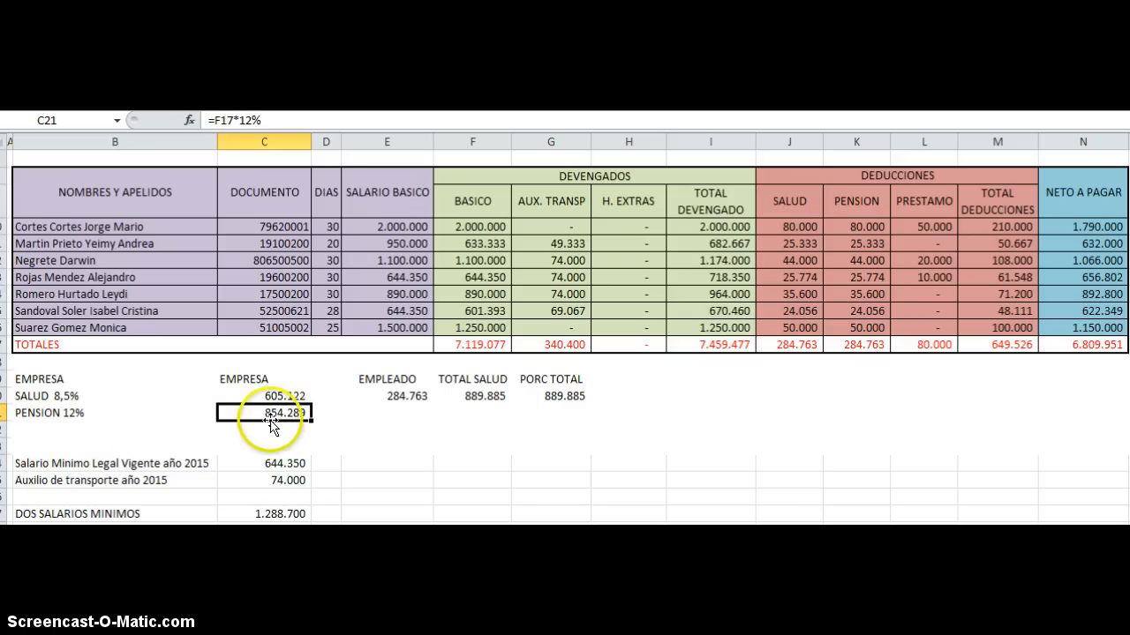
Step: Compare the health formulas for EMPLEADO in E20, EMPRESA in C20 and PORC TOTAL in G20
scroll(104, 418, "up", 1)
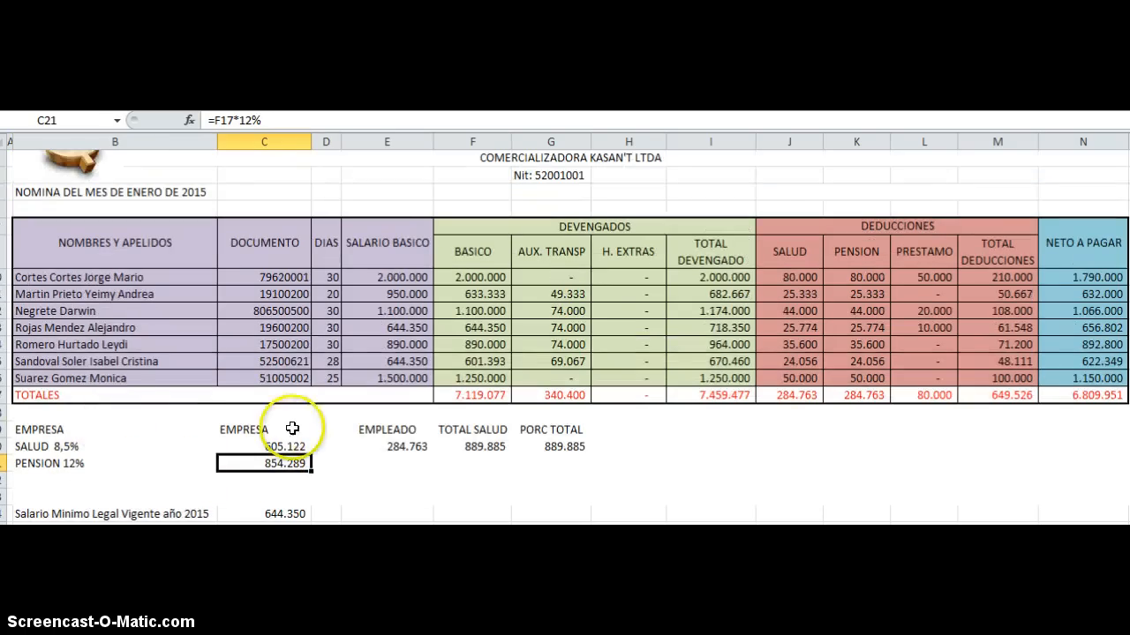
left_click(406, 447)
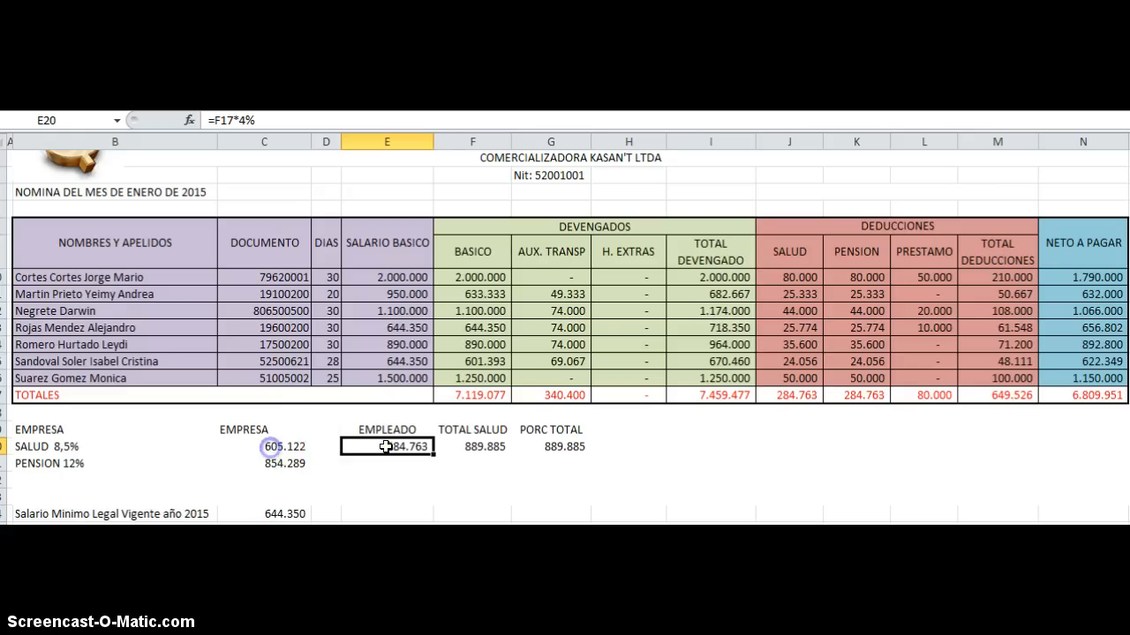
left_click(289, 447)
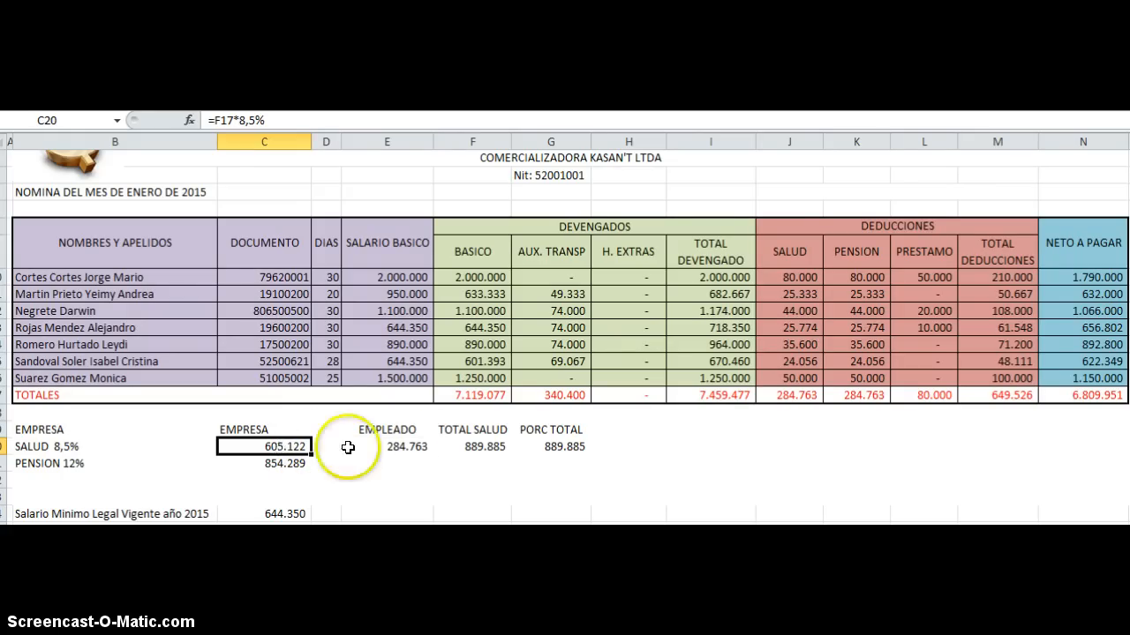
left_click(382, 447)
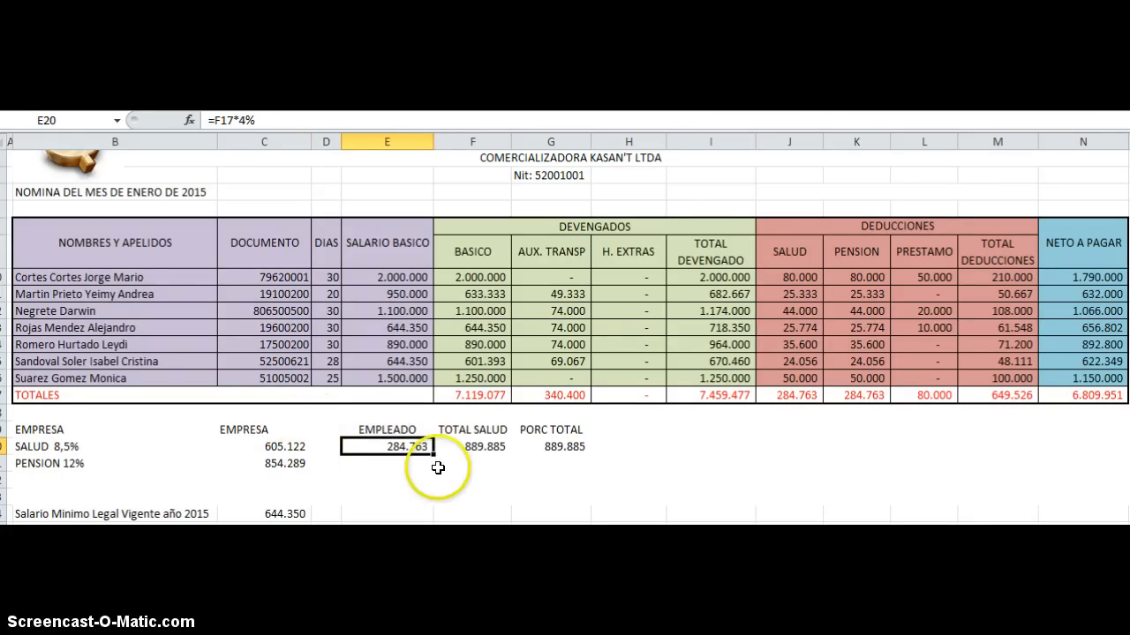
left_click(559, 446)
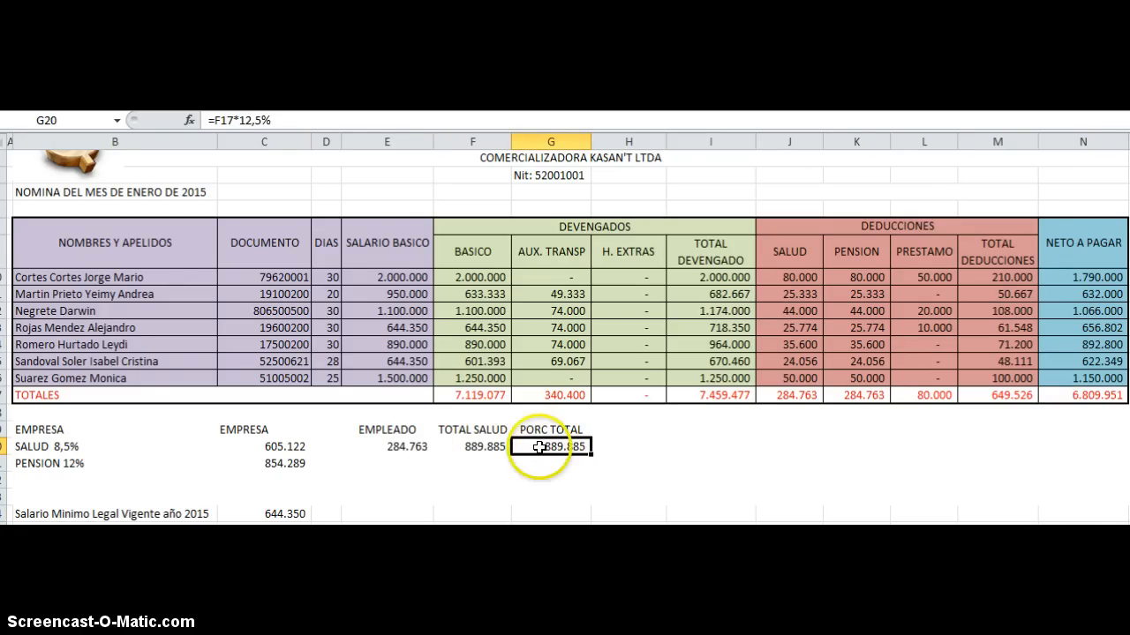
double_click(552, 446)
left_click(662, 442)
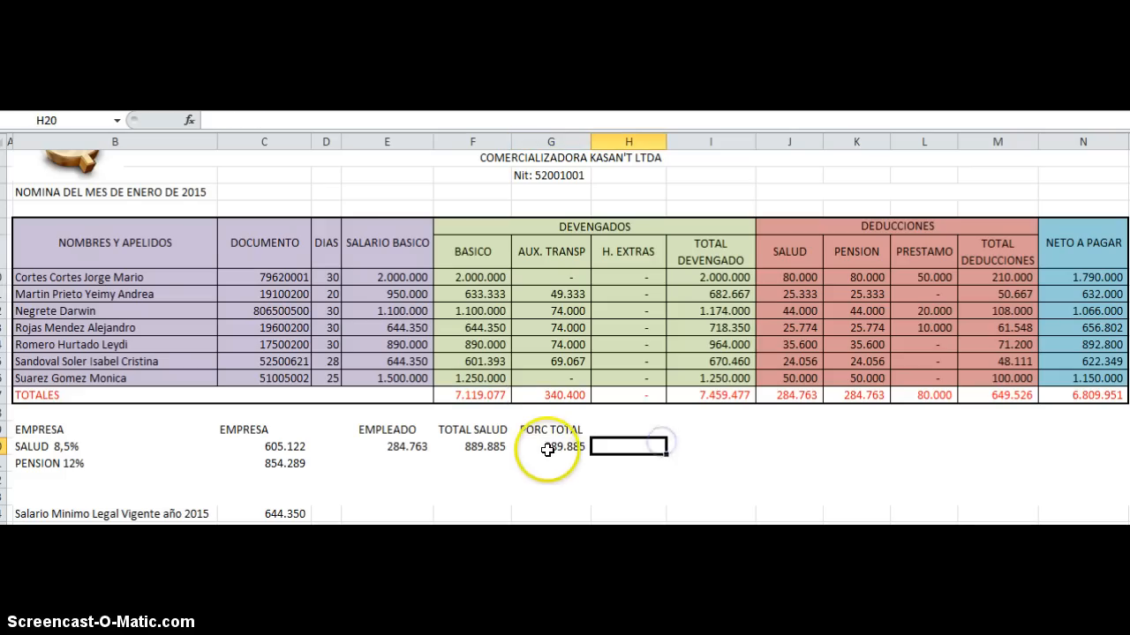
left_click(548, 446)
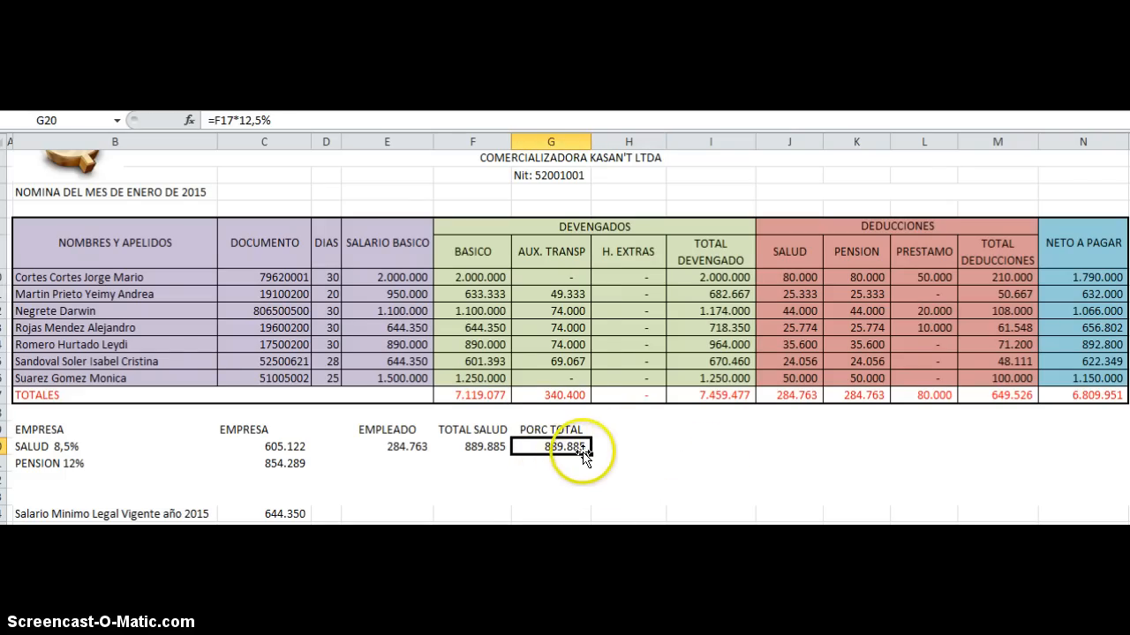
Step: Check the TOTAL SALUD sum in F20 against the employee contribution in E20 and the company contribution in C20
left_click(491, 452)
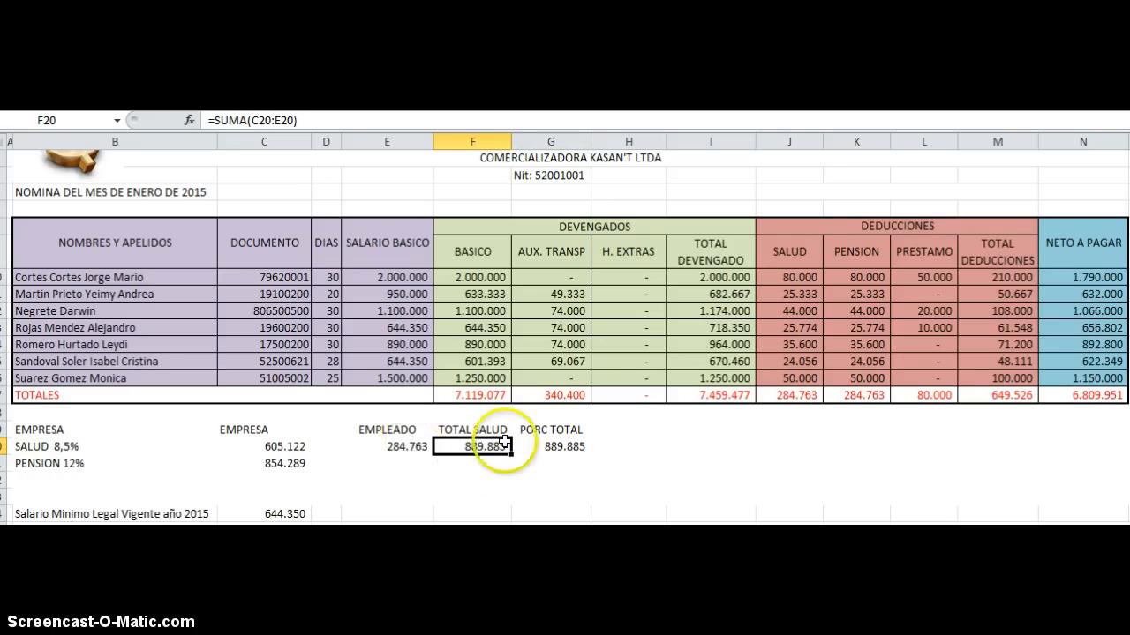
left_click(406, 446)
left_click(284, 447)
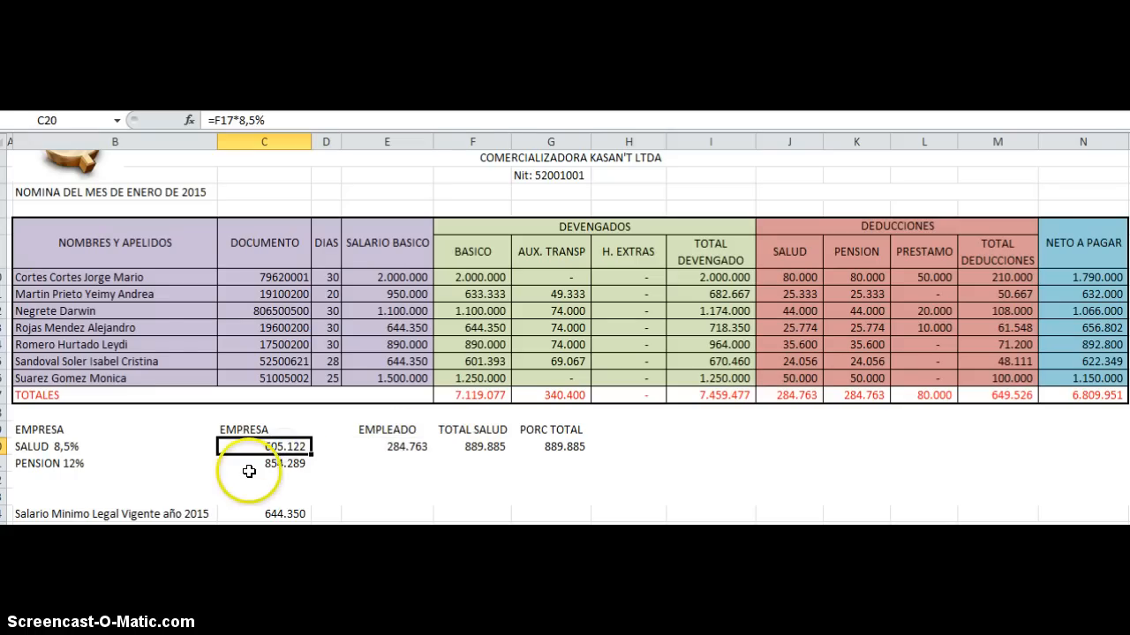
left_click(483, 448)
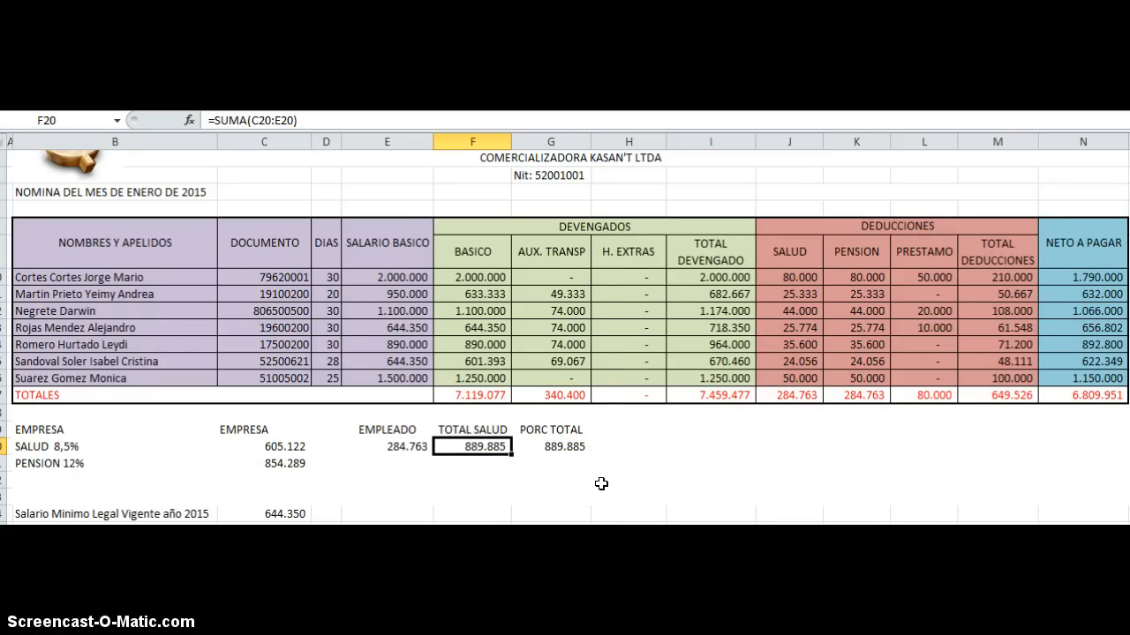
scroll(601, 484, "down", 2)
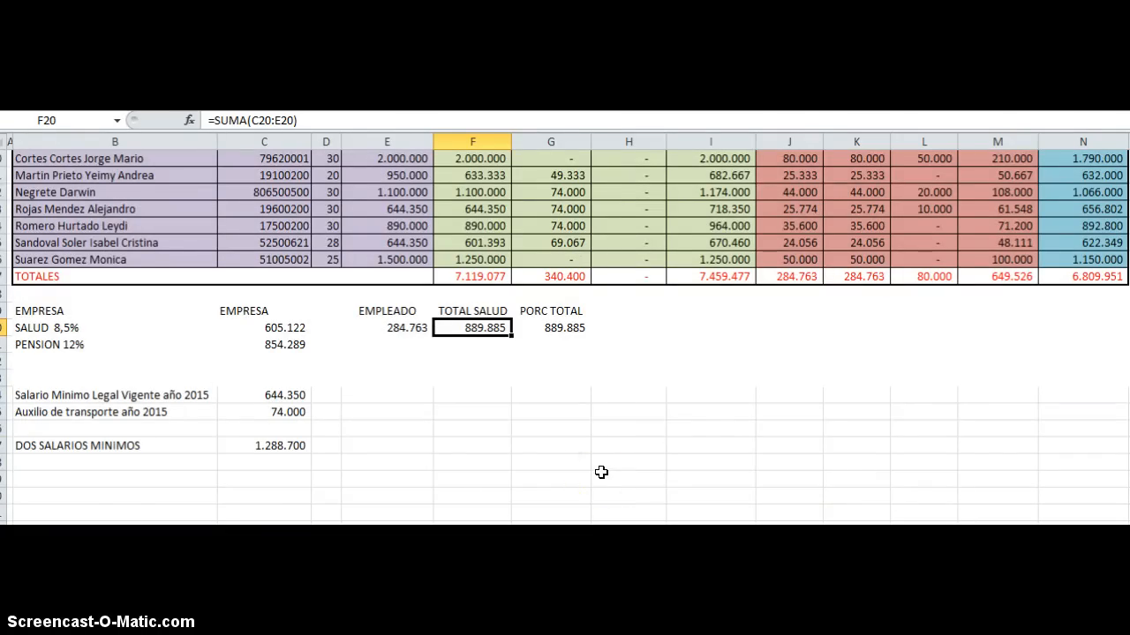
scroll(601, 473, "up", 1)
scroll(601, 473, "up", 2)
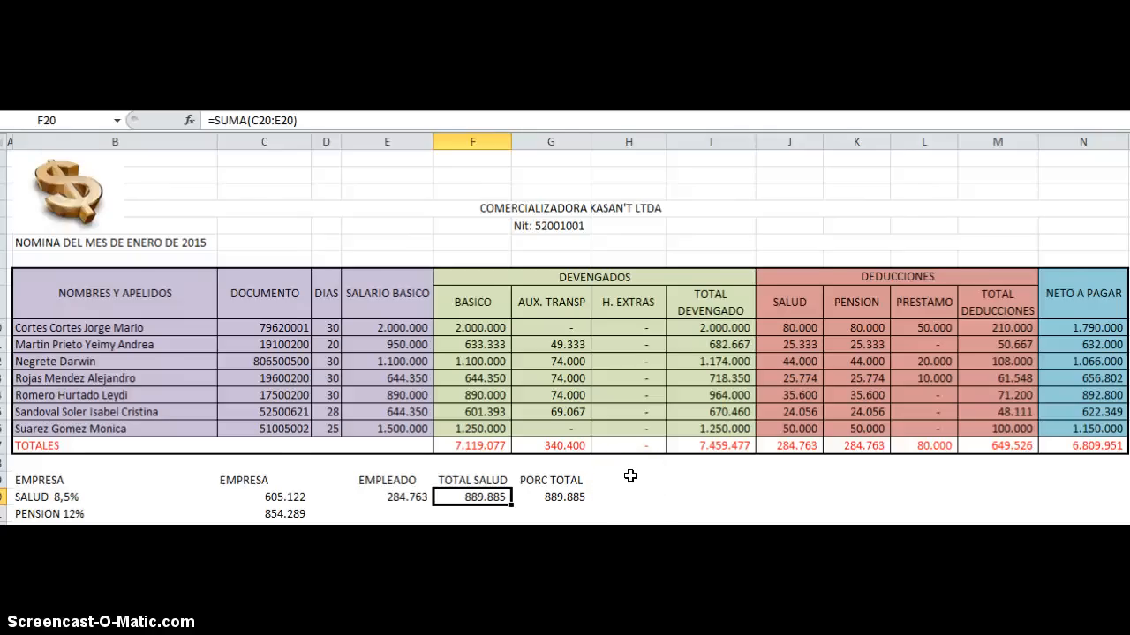
scroll(630, 476, "down", 1)
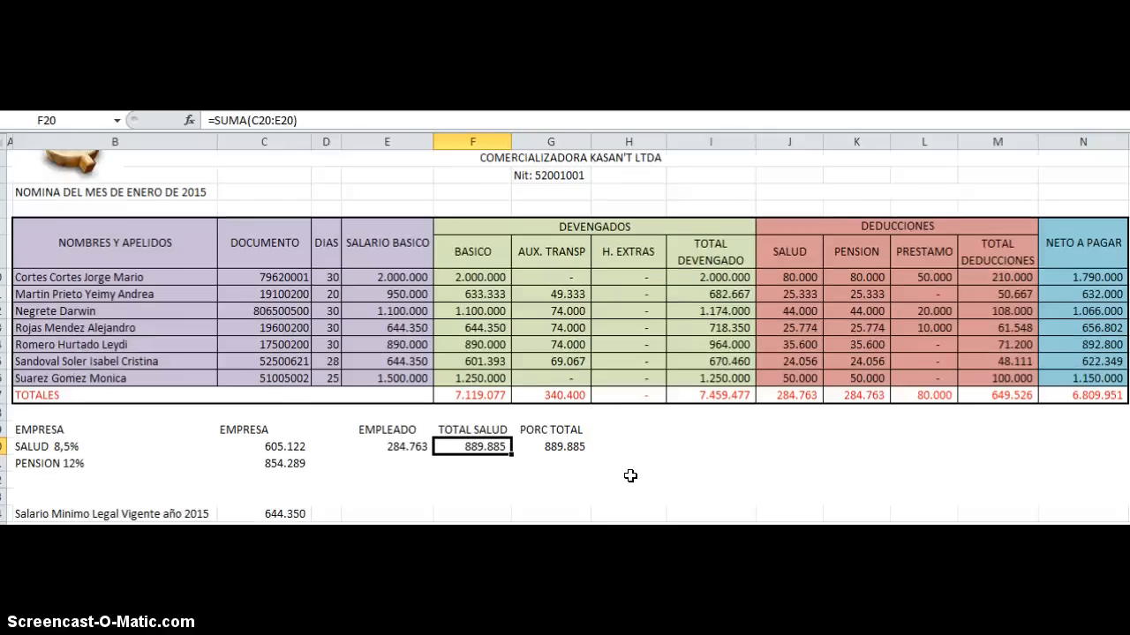
scroll(630, 476, "up", 1)
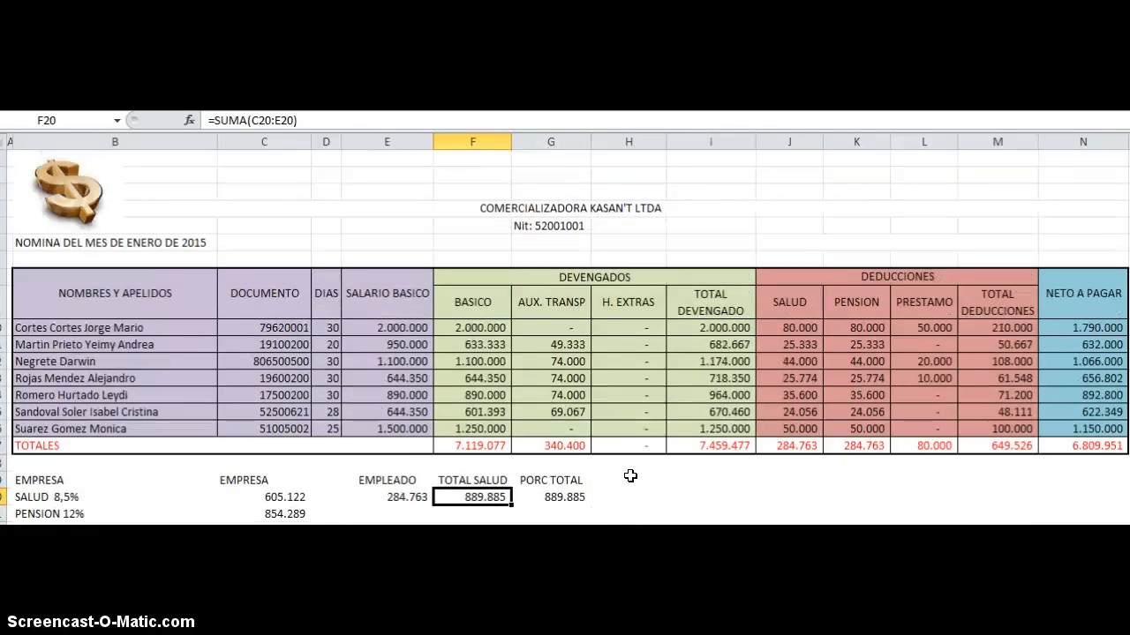